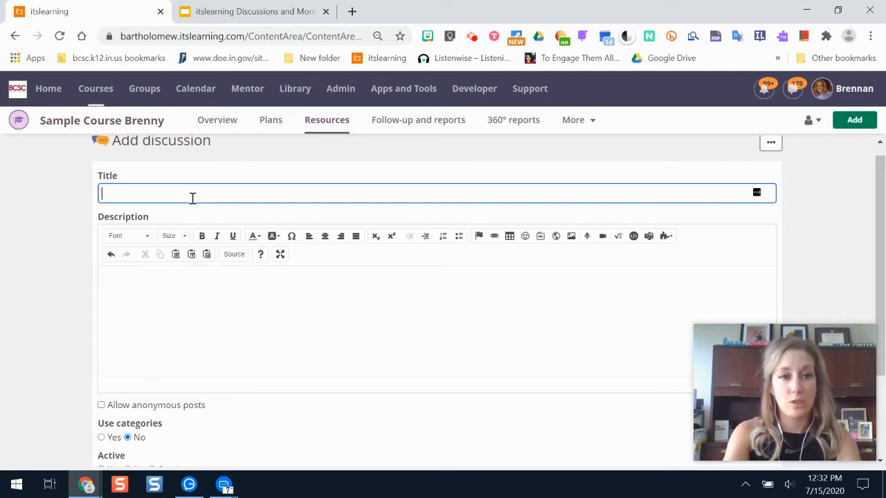
- Title the discussion "Mongol Empire Discussion Board"
text(Mongol E)
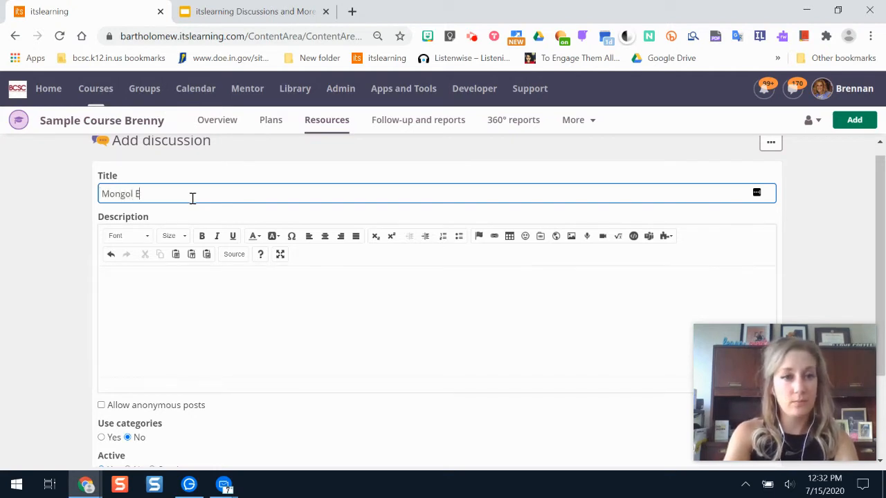
text(mpire Discussion Board)
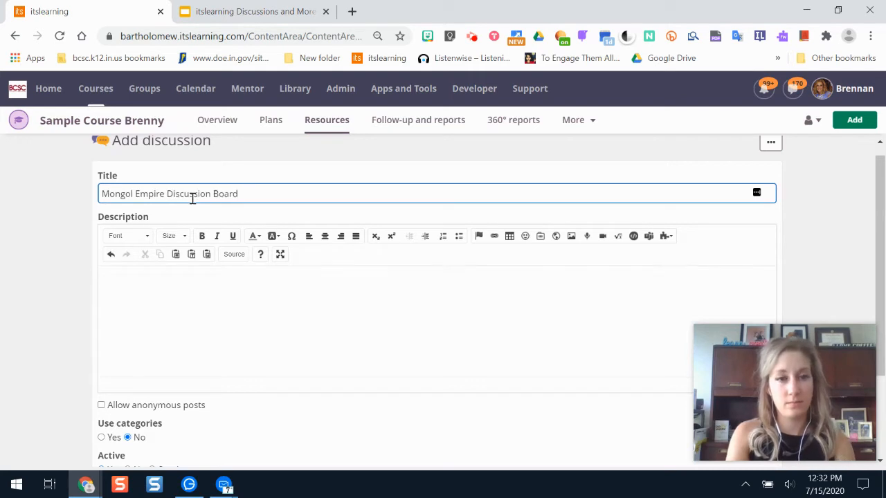
- Begin the discussion's description with the instruction "Respond to the question below."
click(199, 292)
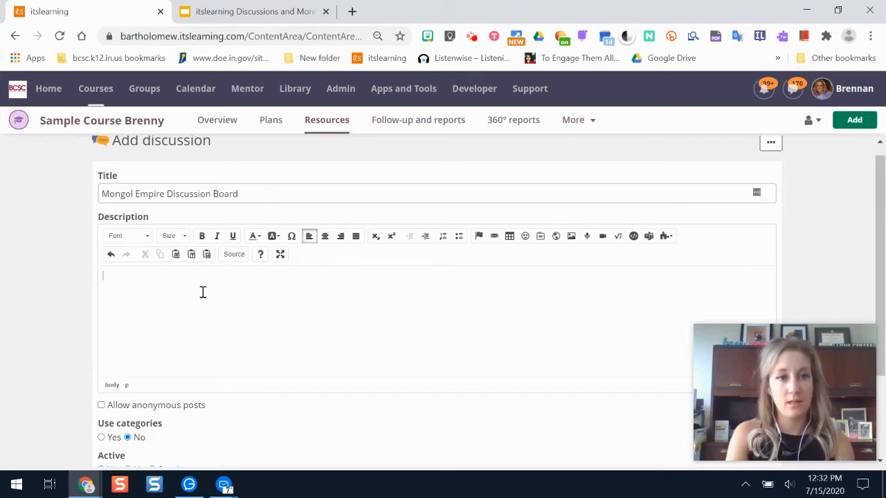
drag(879, 201, 883, 262)
click(239, 234)
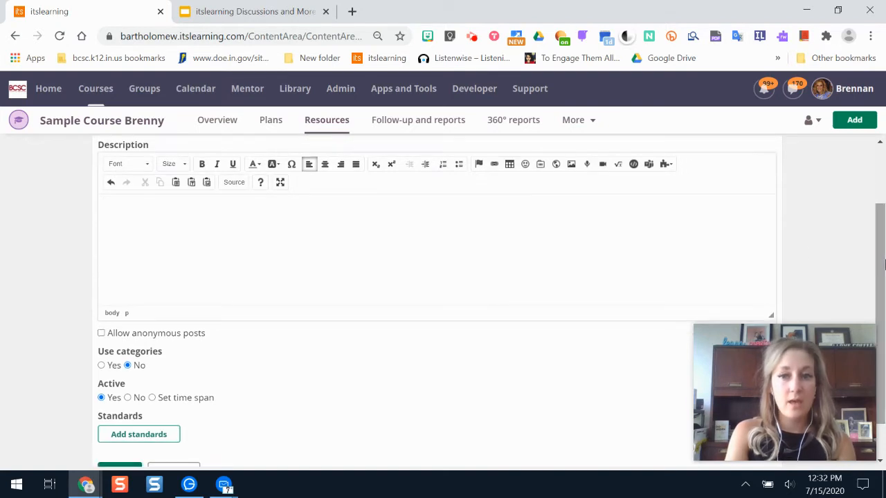
click(433, 240)
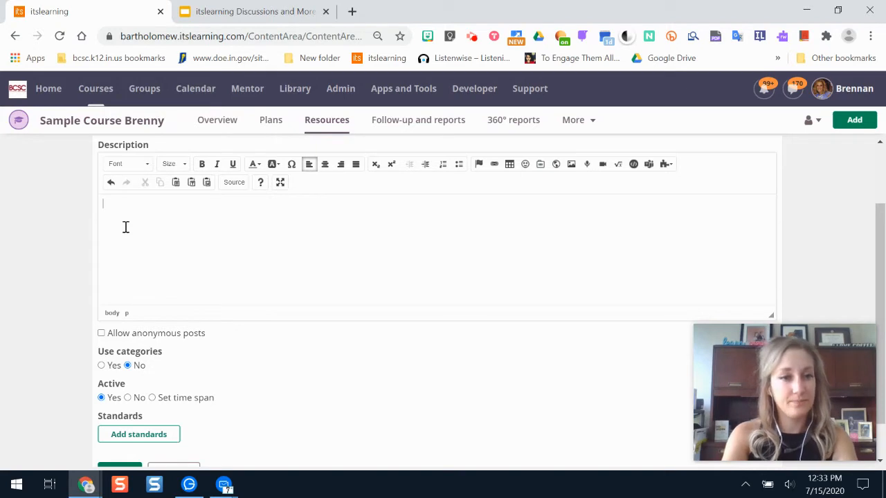
text(Respond to th)
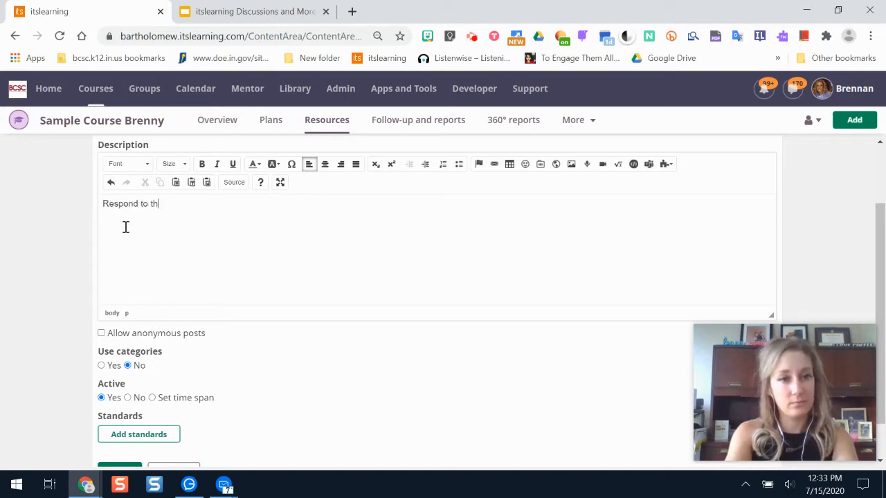
text(e following qu)
key(BackSpace)
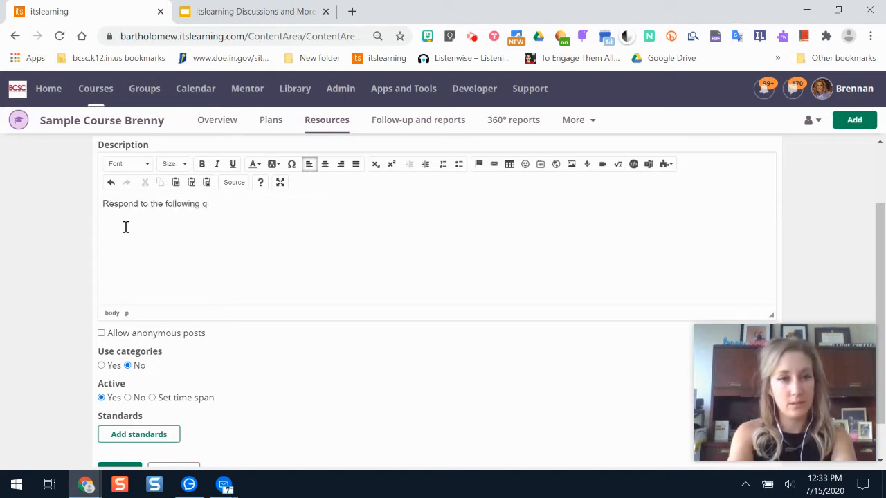
key(BackSpace)
key(BackSpace)
key(BackSpace)
key(BackSpace)
key(BackSpace)
key(BackSpace)
key(BackSpace)
key(BackSpace)
key(BackSpace)
key(BackSpace)
key(BackSpace)
key(BackSpace)
text(question below.)
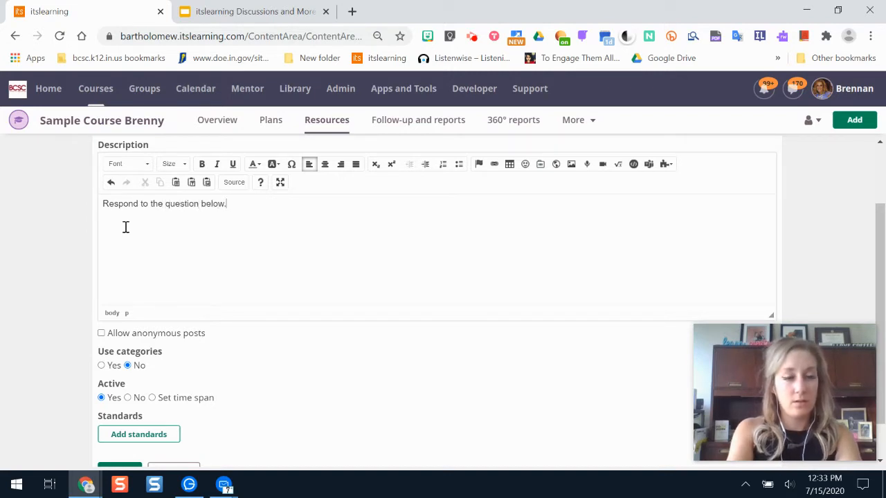
- Extend the instruction sentence in the description with "and select which category your answer falls under."
key(BackSpace)
text(and)
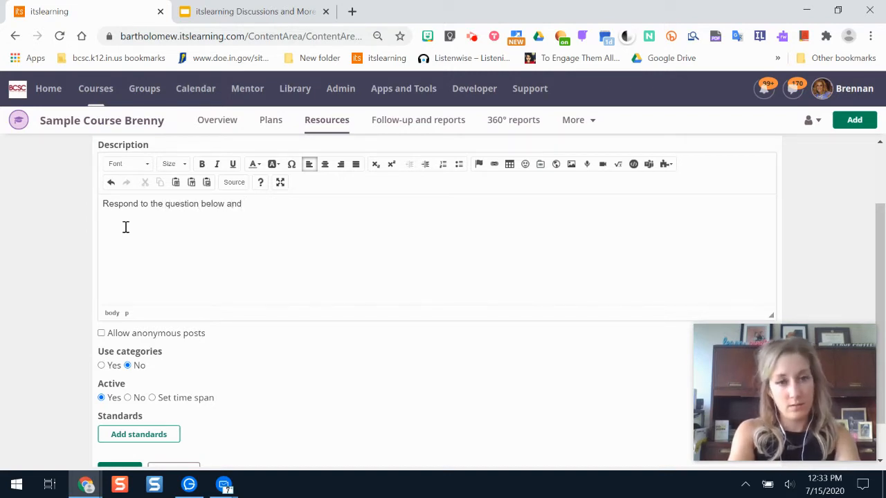
key(BackSpace)
key(BackSpace)
key(BackSpace)
key(BackSpace)
text(and )
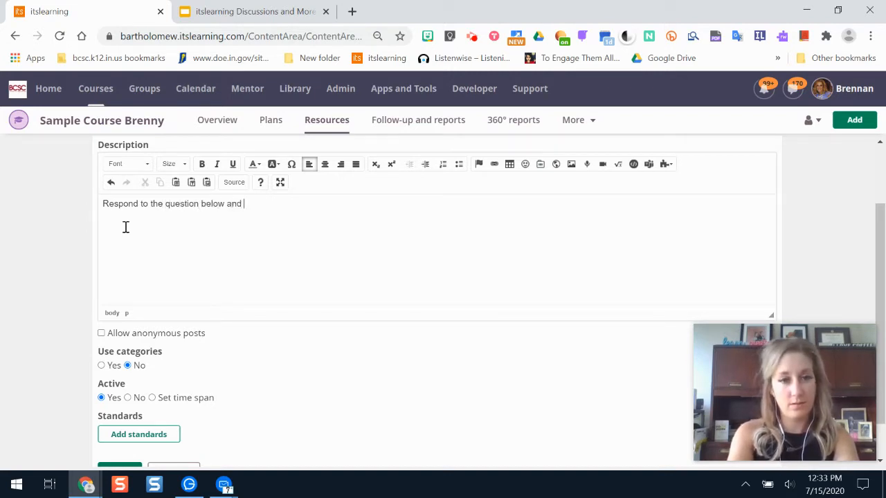
text(select the)
key(BackSpace)
key(BackSpace)
key(BackSpace)
key(BackSpace)
key(BackSpace)
text(t wh)
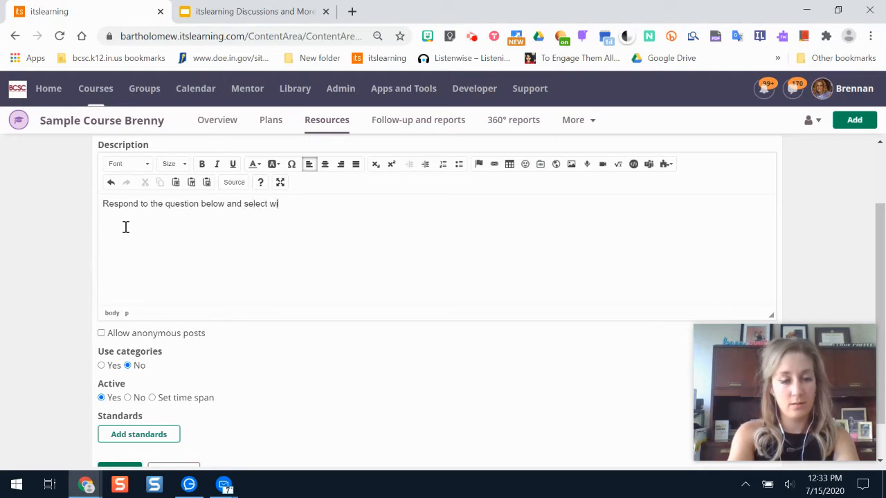
key(BackSpace)
key(BackSpace)
text(which category you wou)
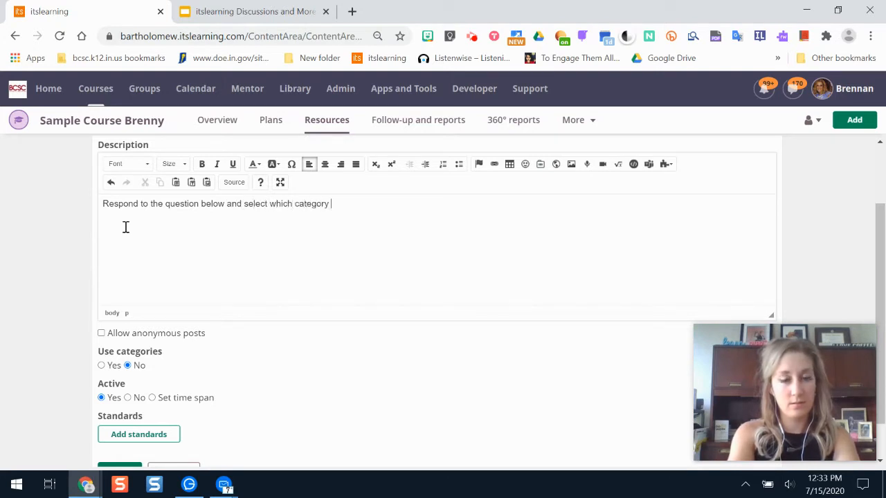
key(BackSpace)
key(BackSpace)
key(BackSpace)
text(r a)
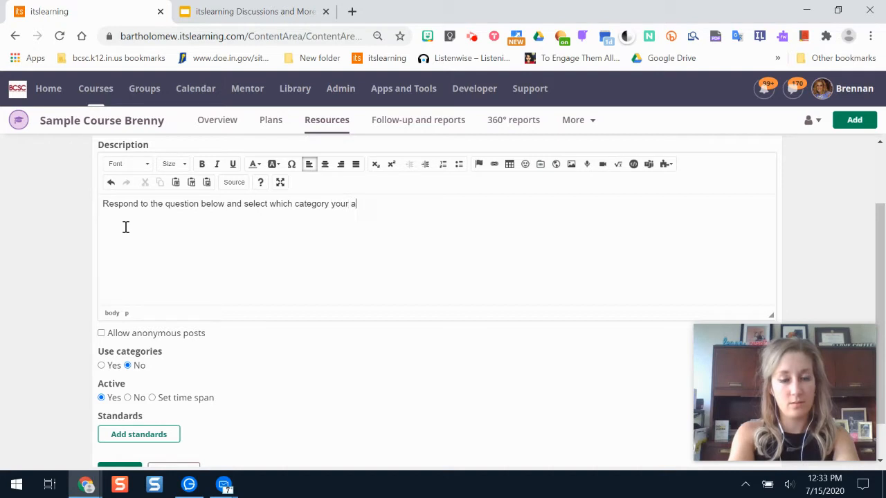
text(nswer falls under.)
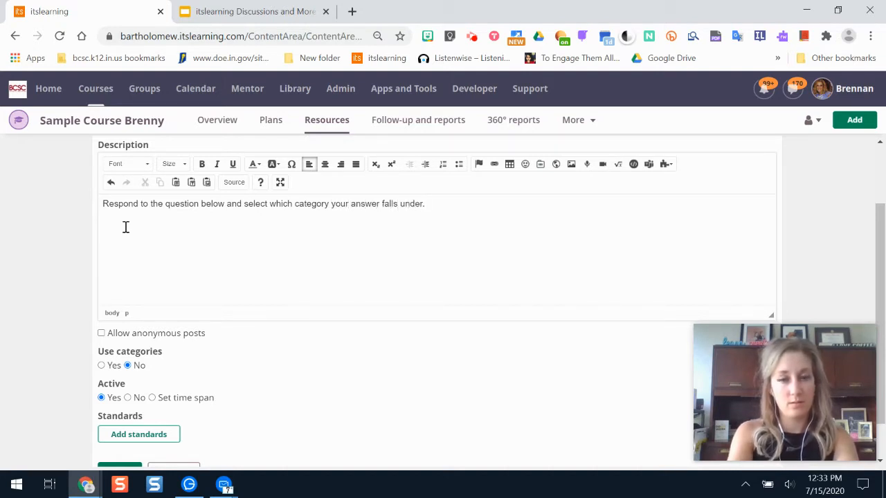
- Leave a blank line below the instruction and start question 1: "Describe the contributions of the Mongol Empire. Specifically, focus on"
text(  1. Des)
key(BackSpace)
key(BackSpace)
key(BackSpace)
text(1. )
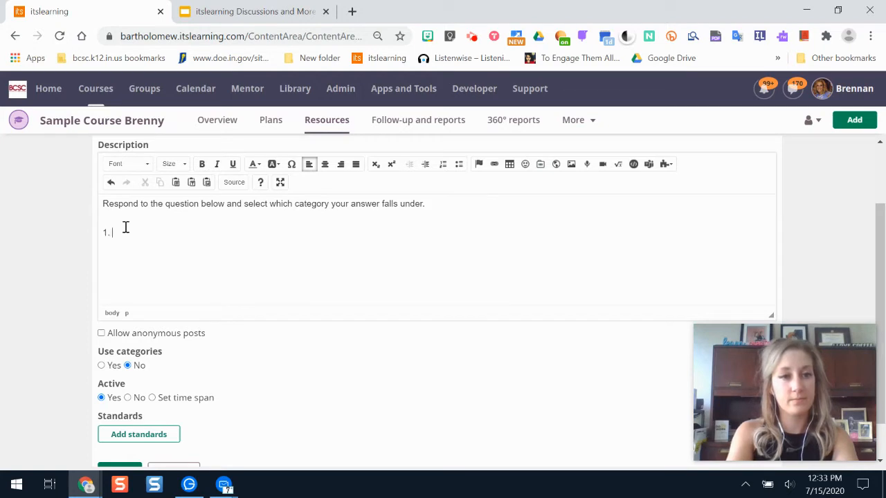
text(Describe t)
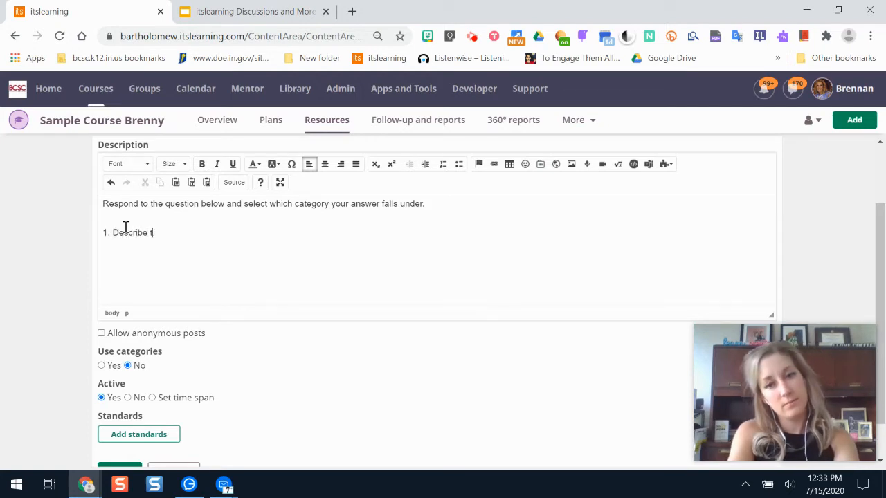
text(he contributions of the M)
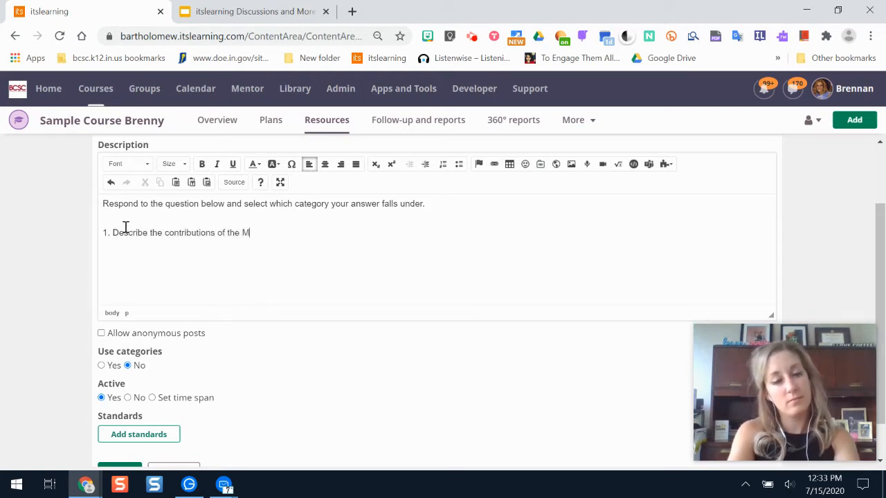
text(ongol Emp)
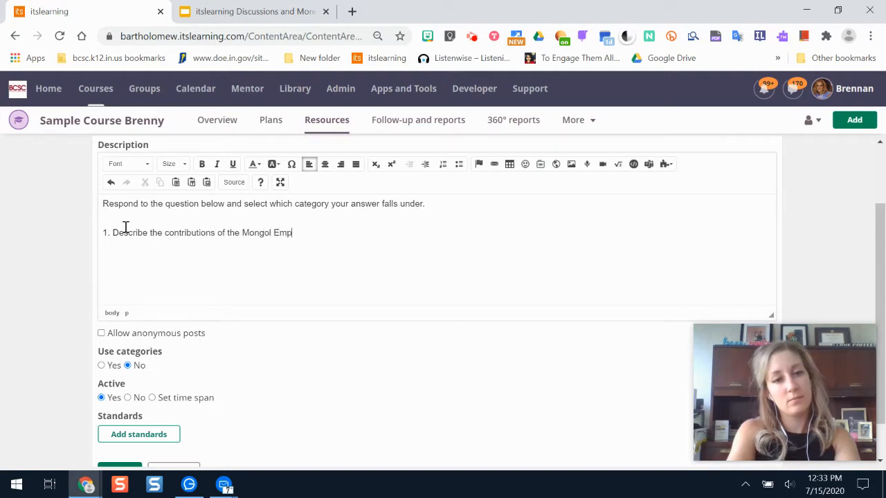
text(ire. Specifically, focus on )
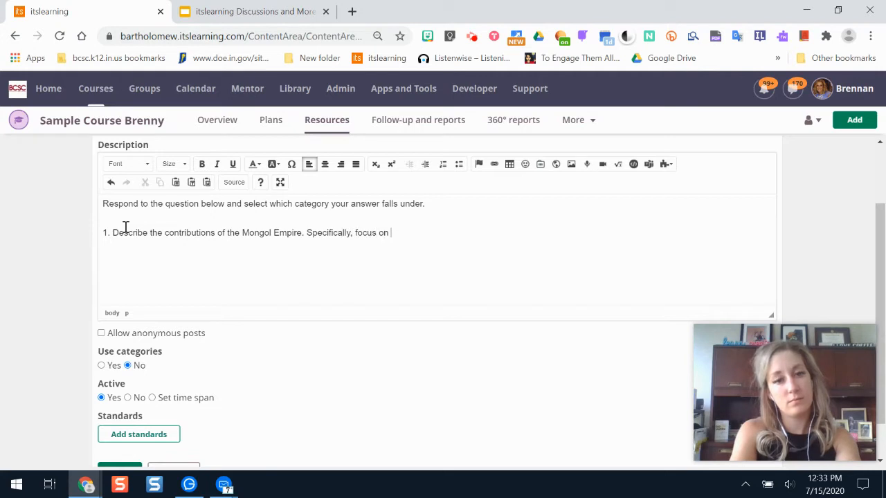
- Complete question 1 with "one category of their contributions: social, religious, economic, or political."
text(one categ)
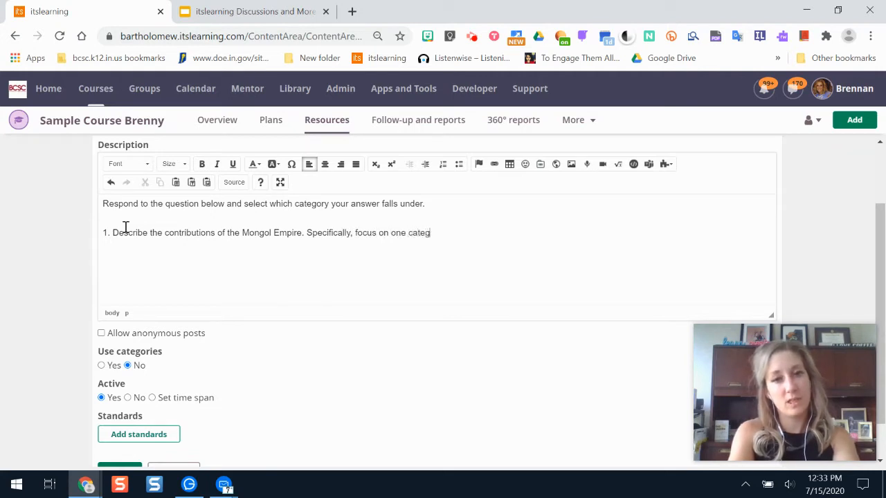
text(ory of their contribut)
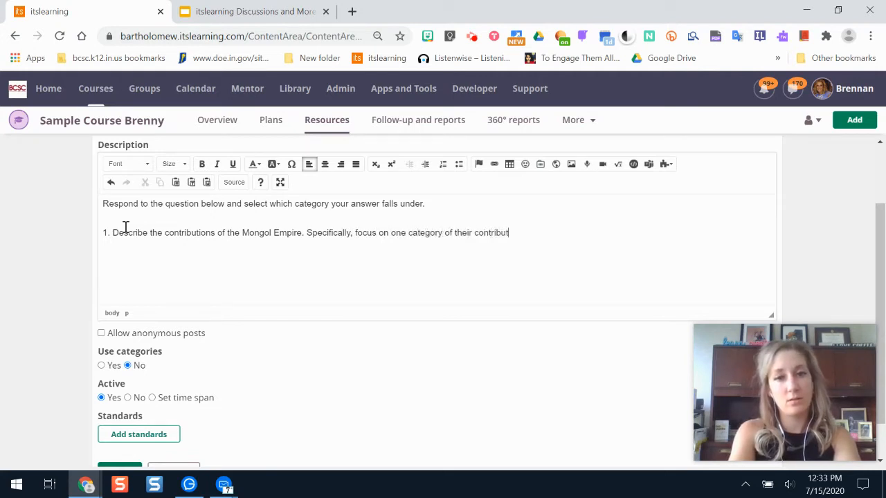
text(ions: social, c)
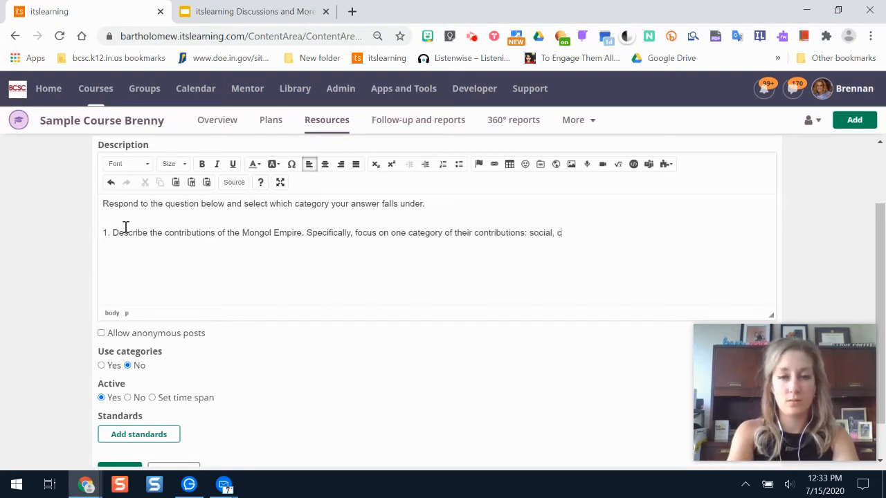
key(BackSpace)
text(religio)
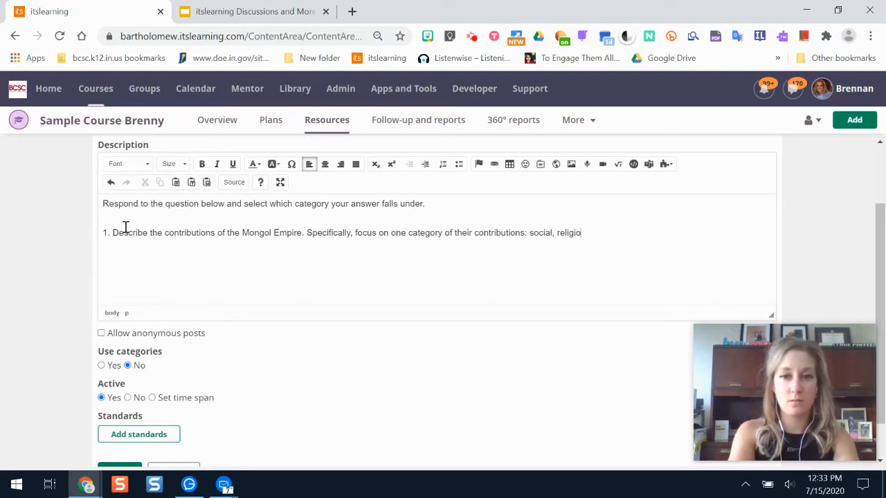
text(us, economic, or)
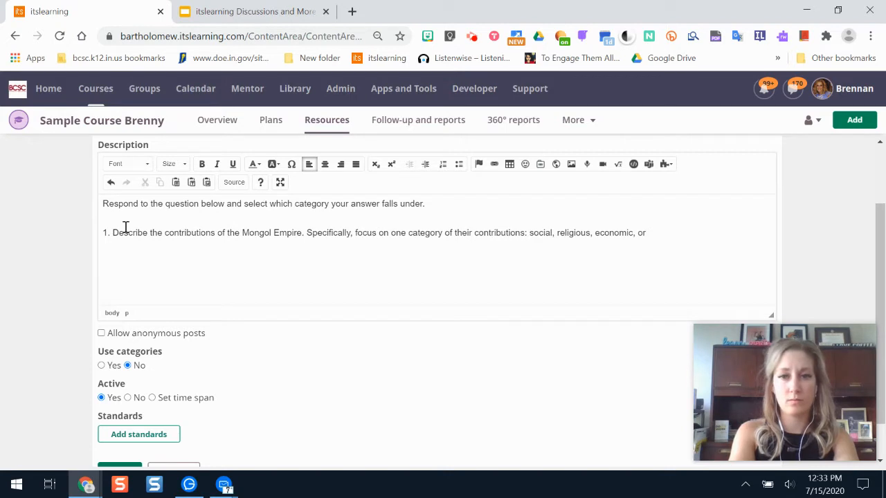
text( political.)
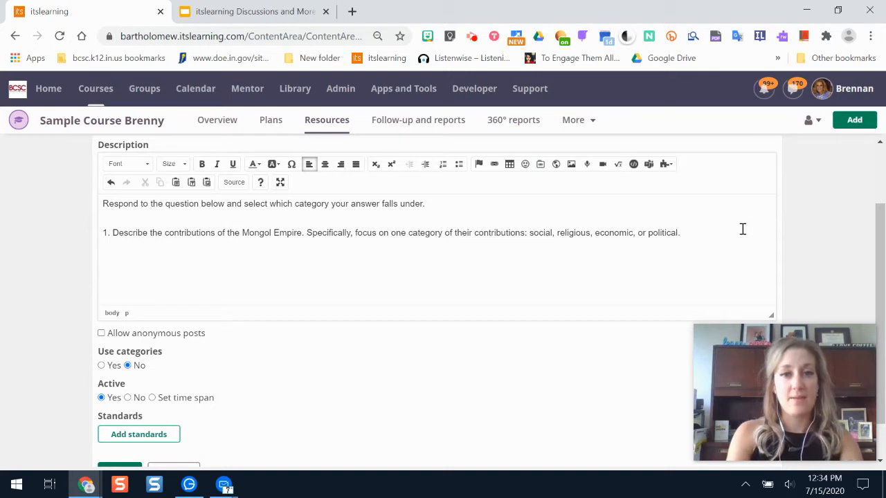
- Add after the instruction sentence: "Then, respond to another student who discussed a different category than what you did."
click(449, 211)
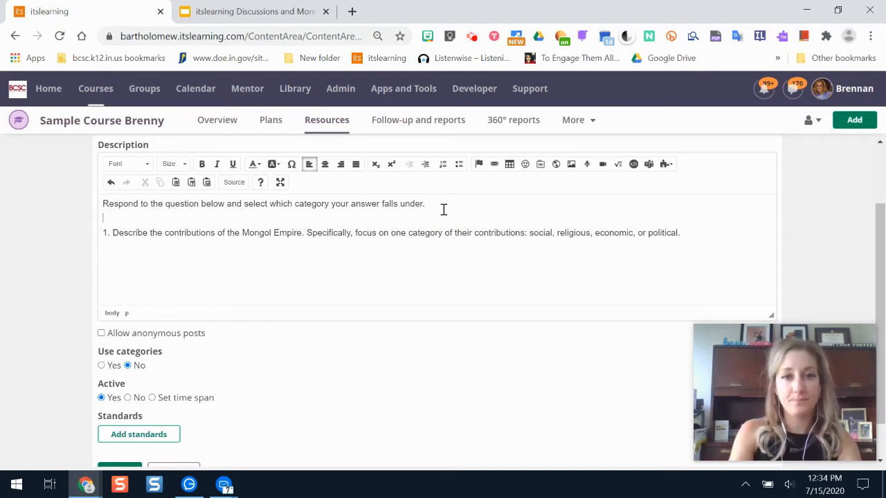
click(444, 209)
text(Then, resp)
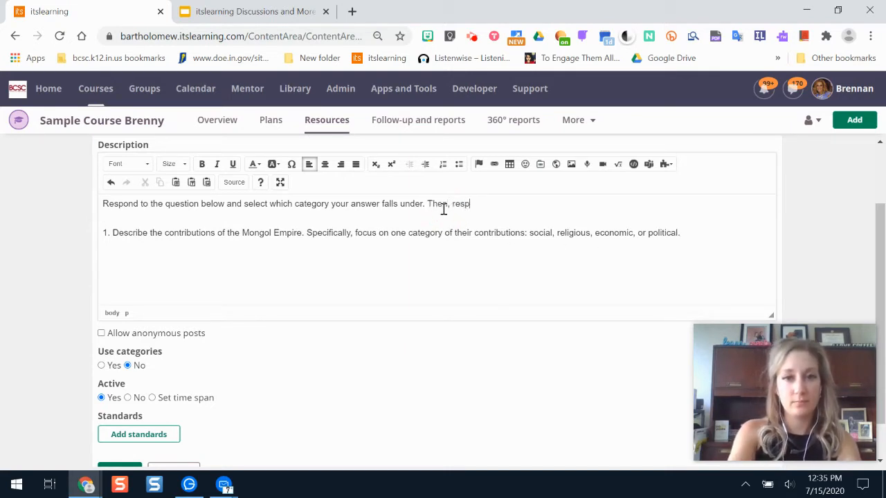
text(ond to another )
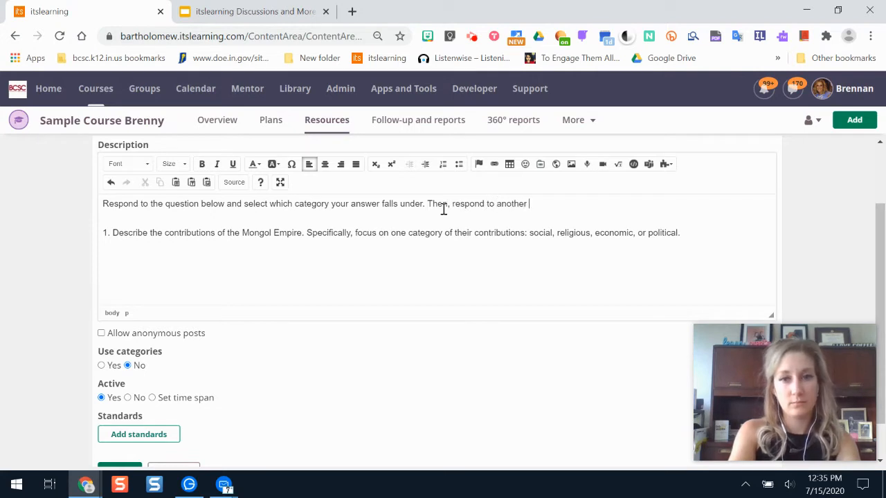
text(student who discuss)
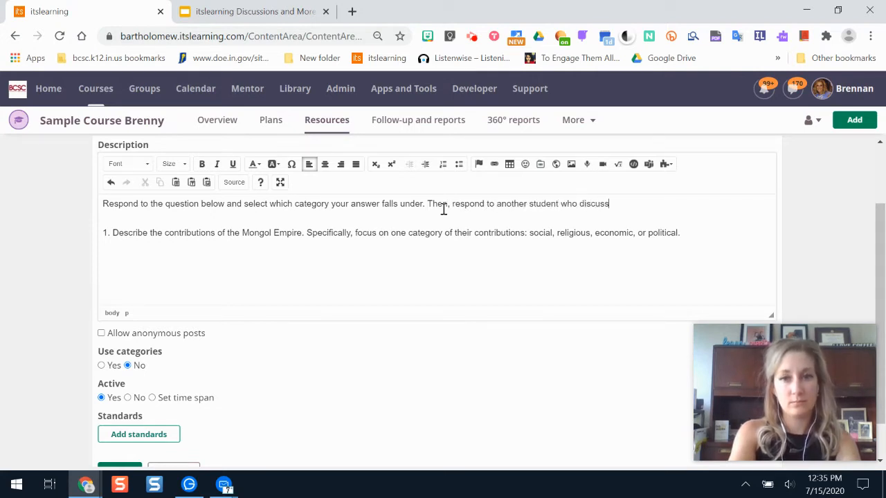
text(ed a differ)
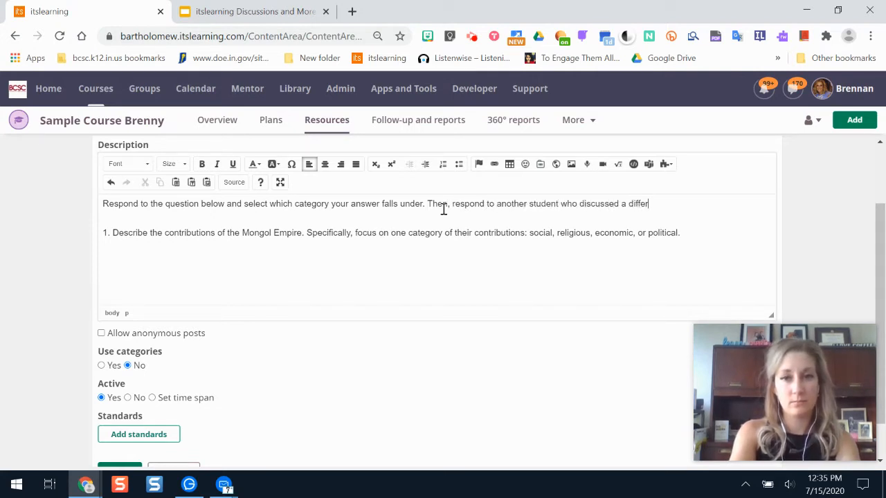
text(ent category than )
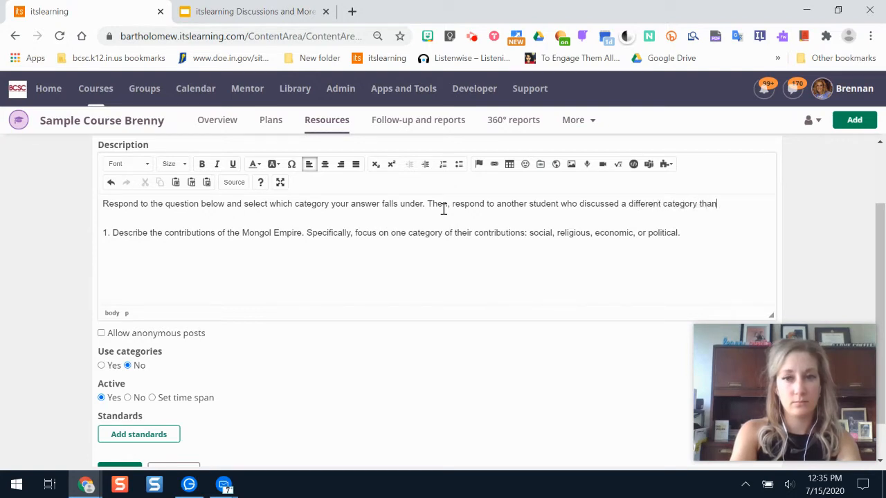
text(what you did.)
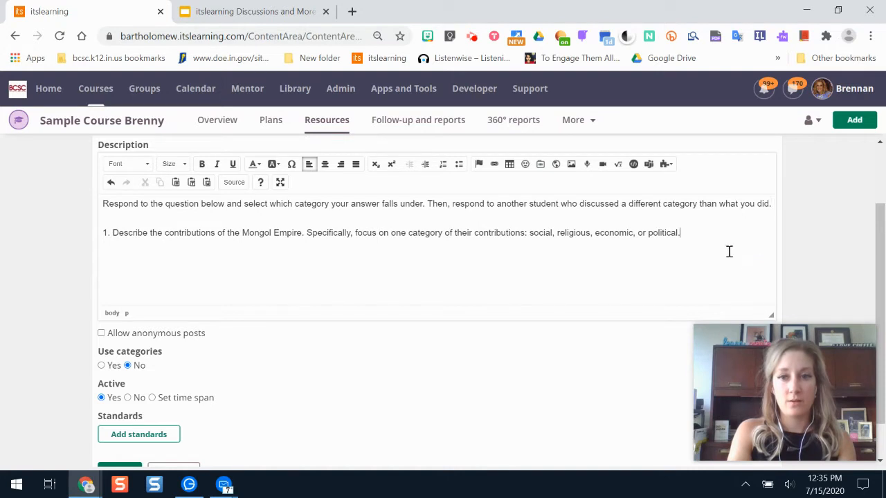
click(704, 232)
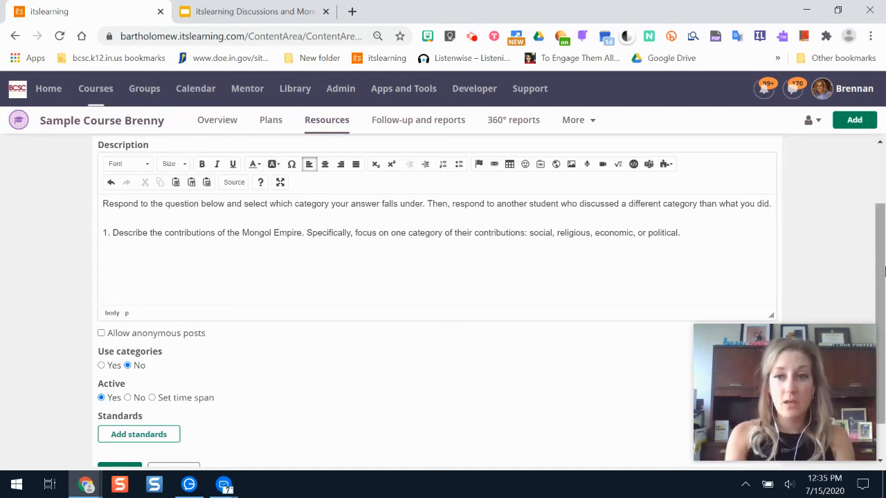
- Copy the whole description text, including the student instructions and question 1
scroll(884, 272, down, 2)
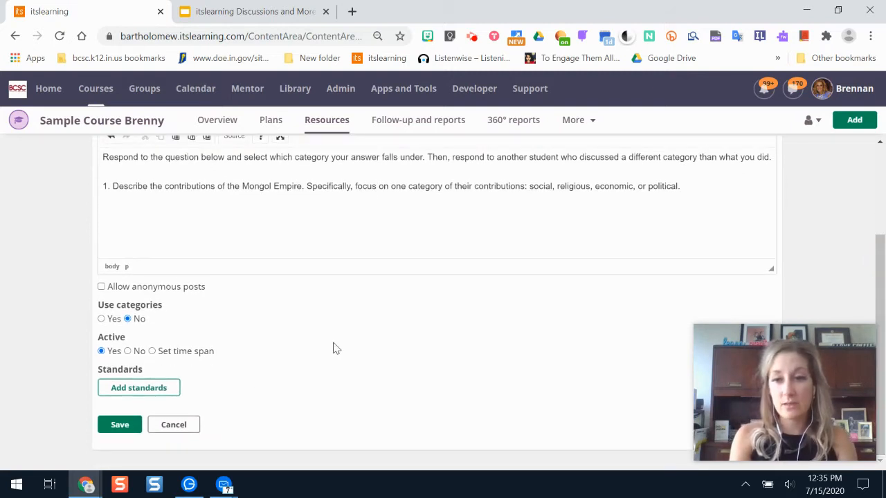
click(164, 198)
key(ctrl+a)
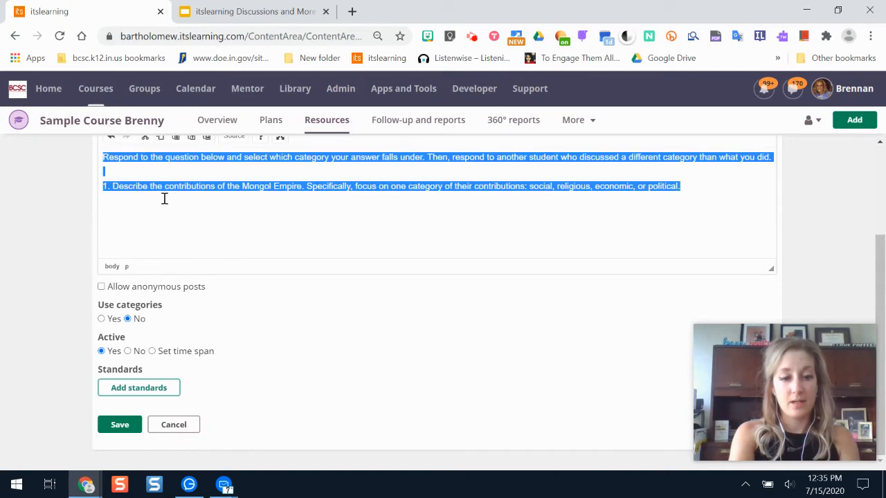
click(463, 362)
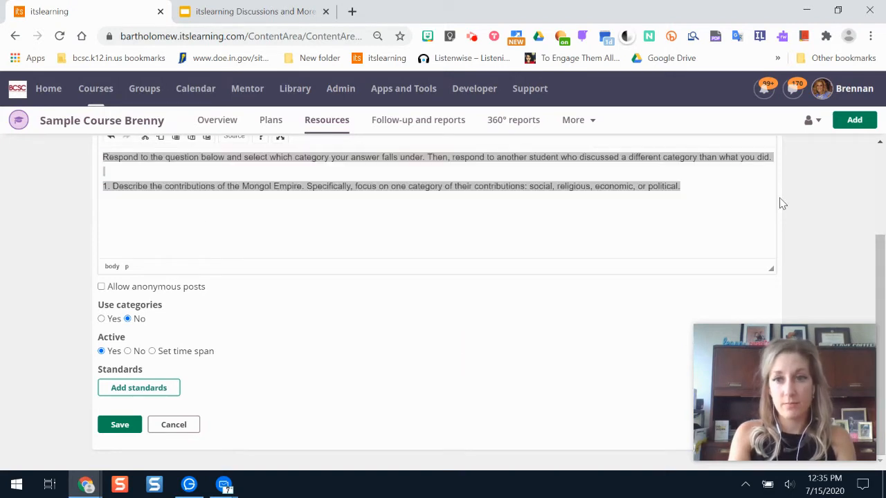
click(719, 182)
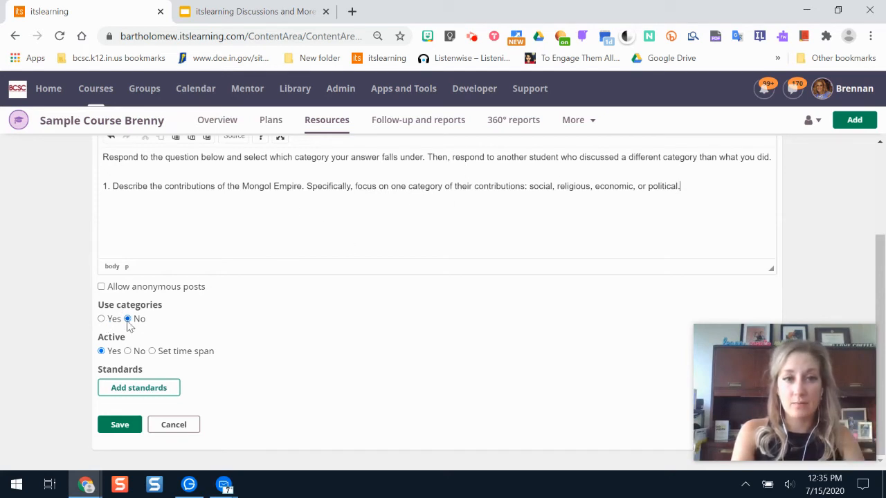
- Enable categories for the discussion and name the first two "Social" and "Religious"
click(102, 319)
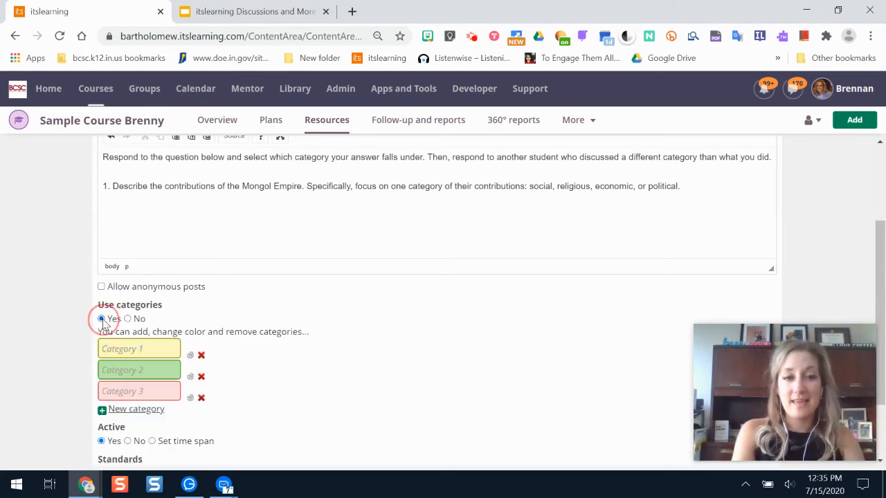
click(142, 349)
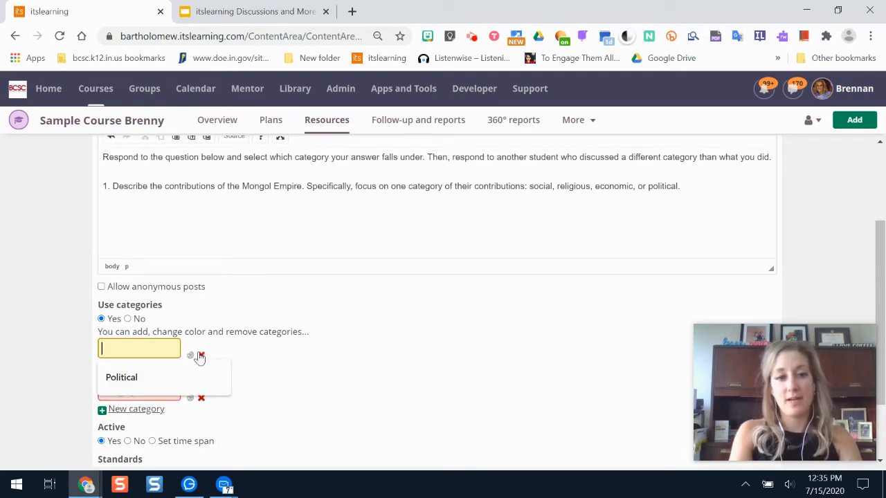
text(Social)
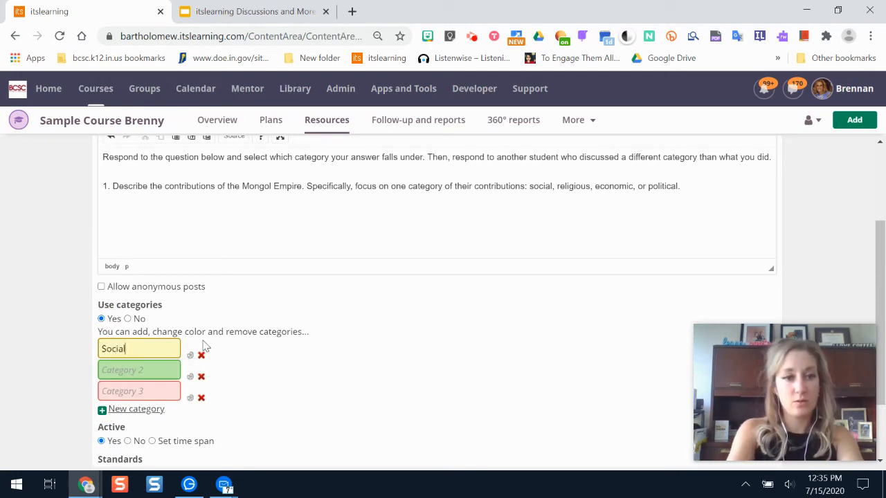
key(Tab)
key(Tab)
key(Tab)
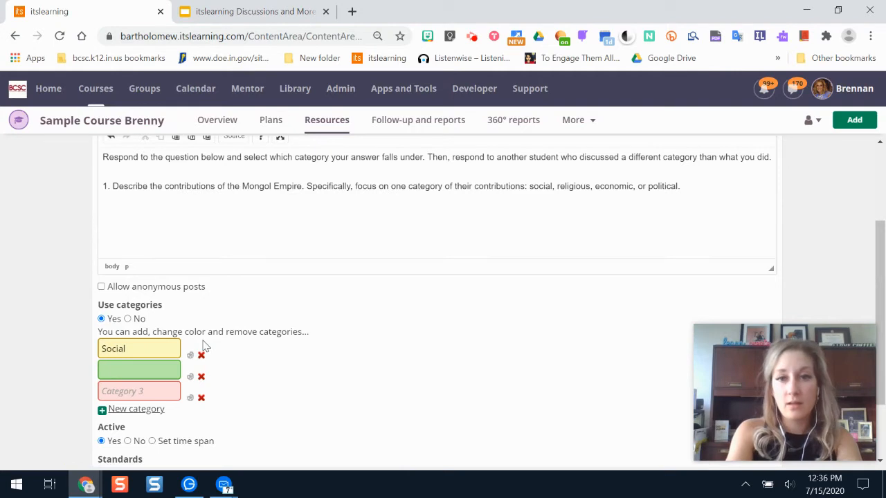
text(Religious)
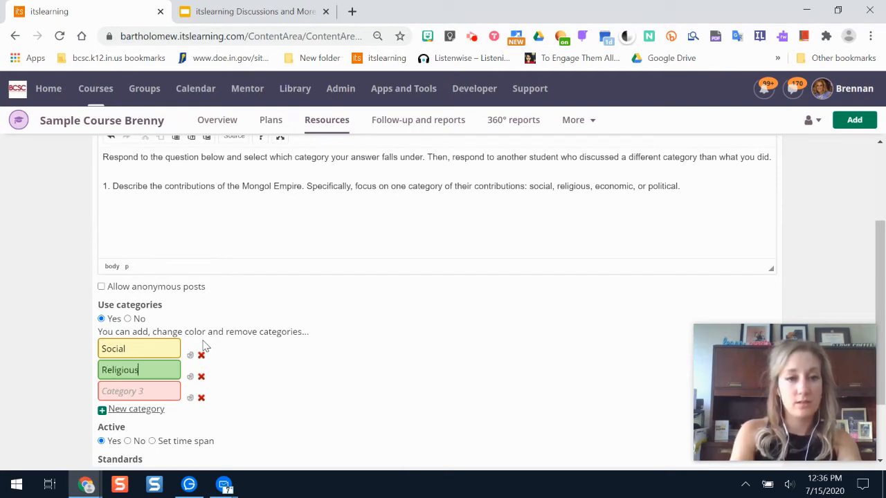
- Name the third category "Economic" and add a fourth category named "Political"
click(143, 392)
text(Economic)
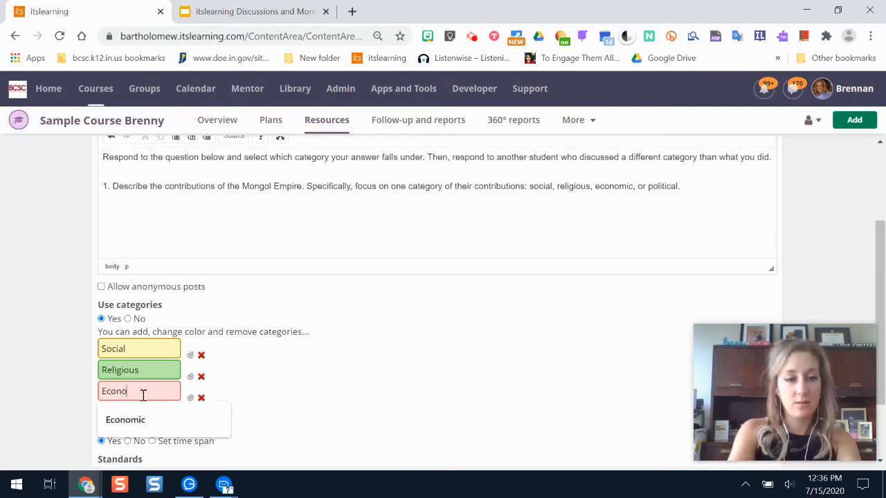
key(Tab)
key(Tab)
click(140, 410)
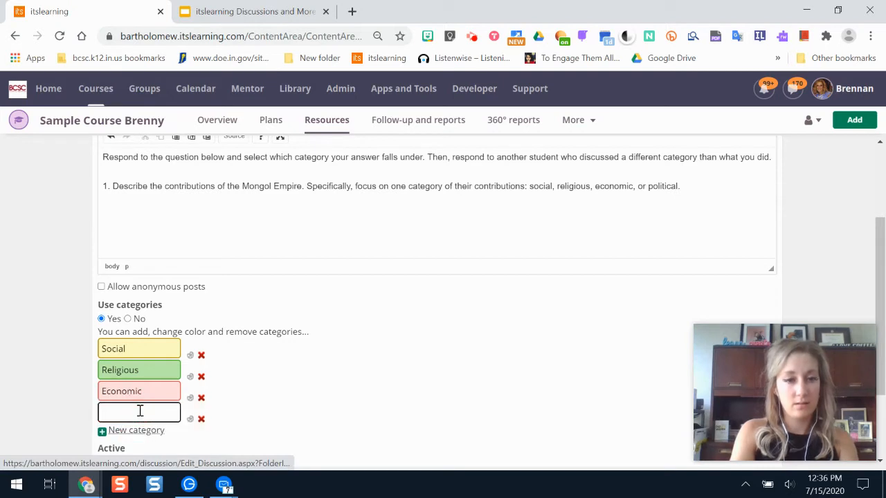
click(140, 411)
text(Political)
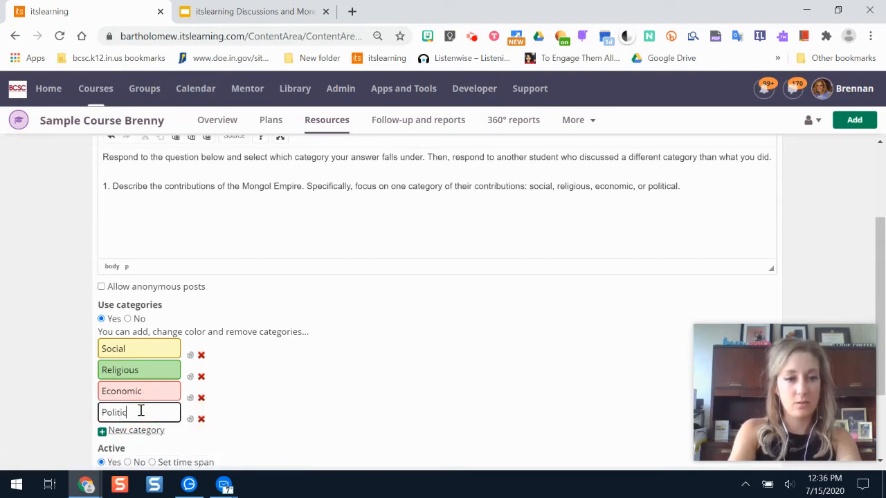
- Set the Political category's color to blue and the Economic category's color to orange
click(189, 420)
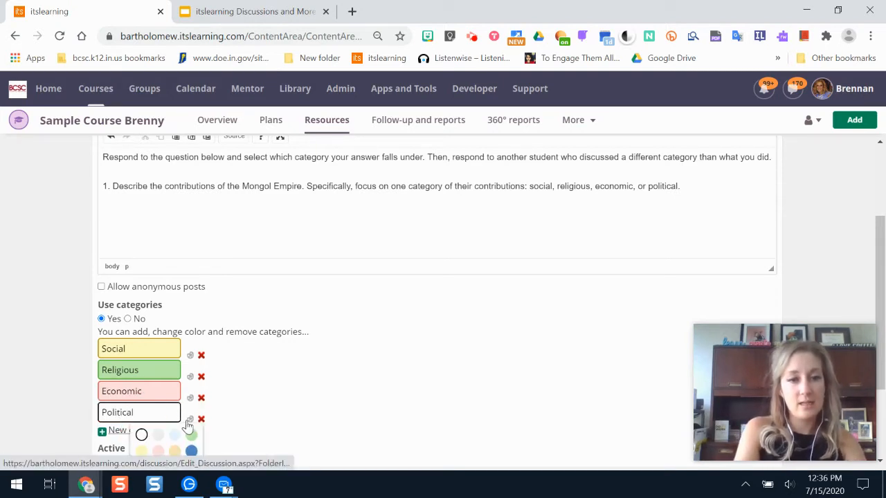
click(191, 450)
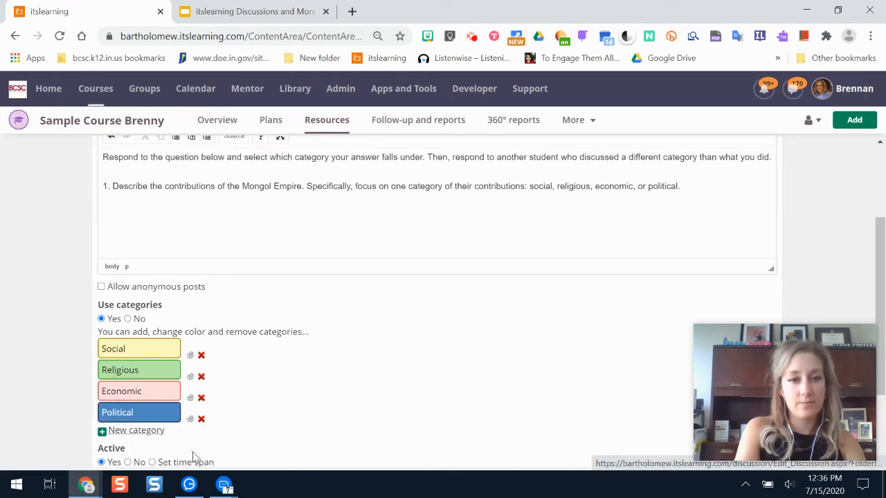
drag(883, 239, 880, 284)
click(190, 287)
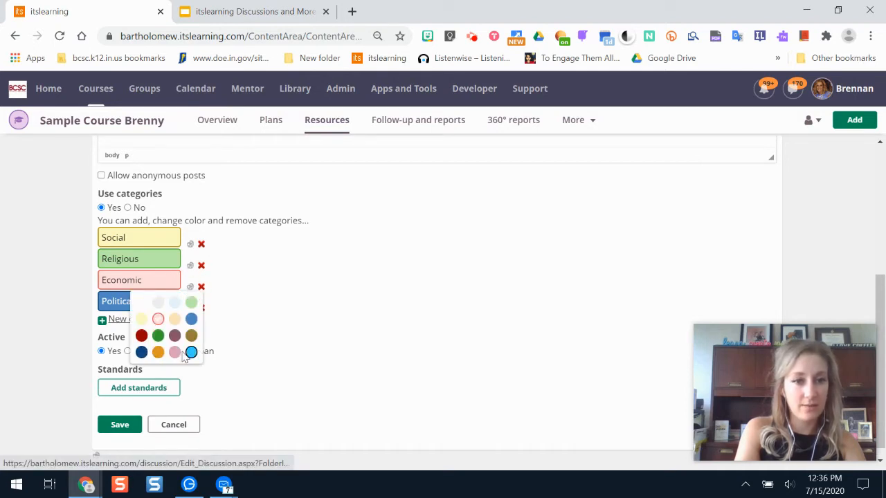
click(158, 352)
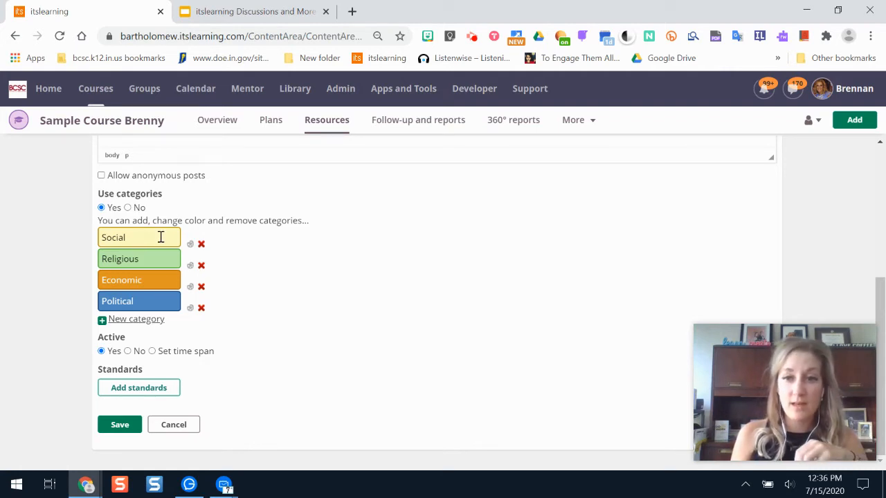
- Review the description and category settings, and save the discussion board
scroll(161, 238, up, 3)
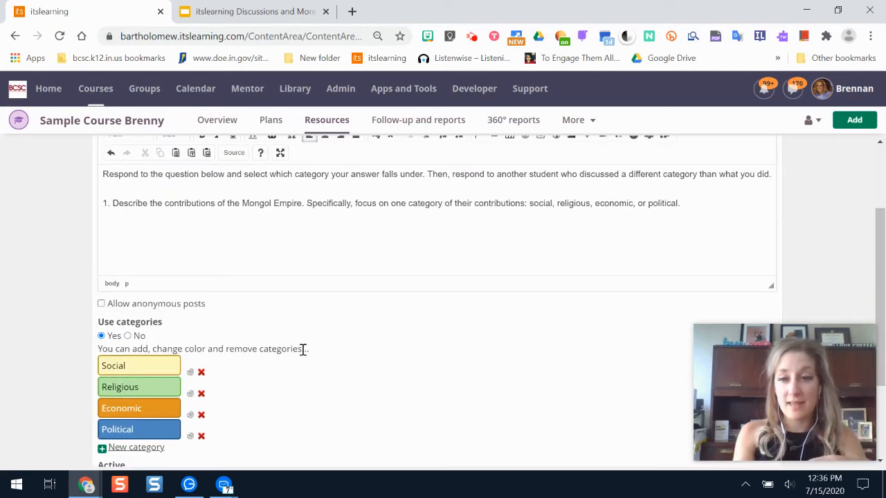
scroll(249, 337, down, 3)
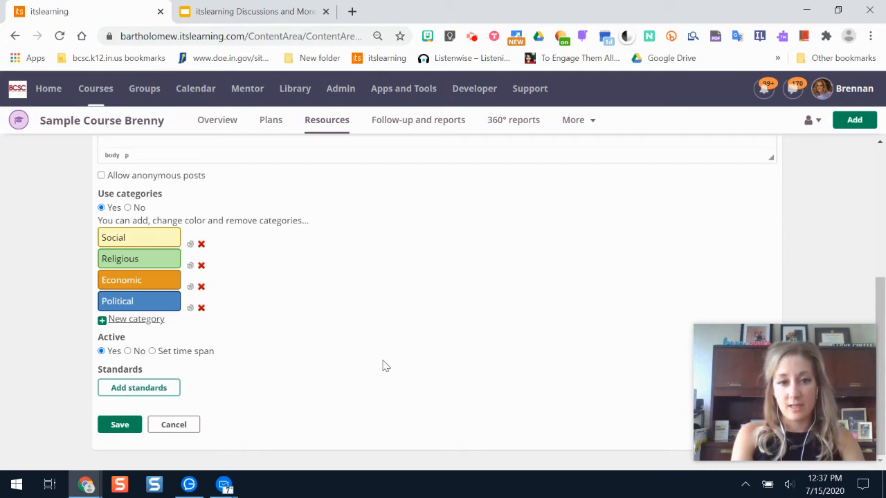
click(121, 428)
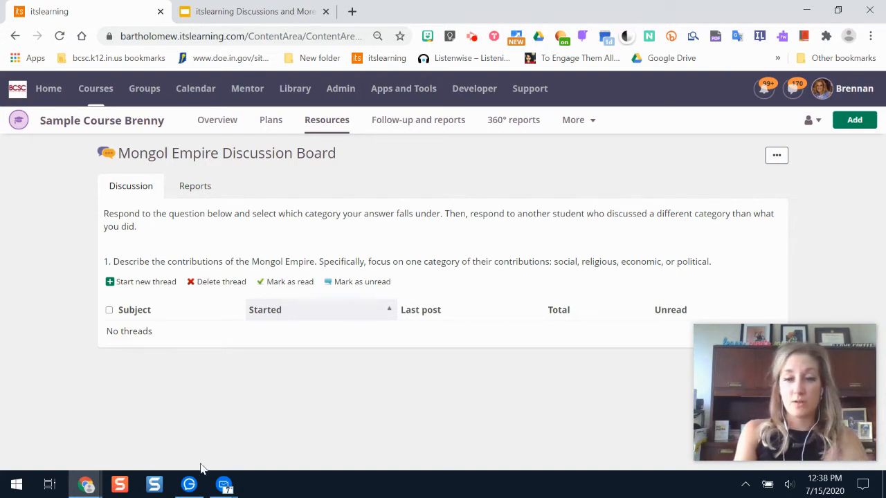
- Start a new thread in the discussion with the subject "1st Period Responses"
click(145, 283)
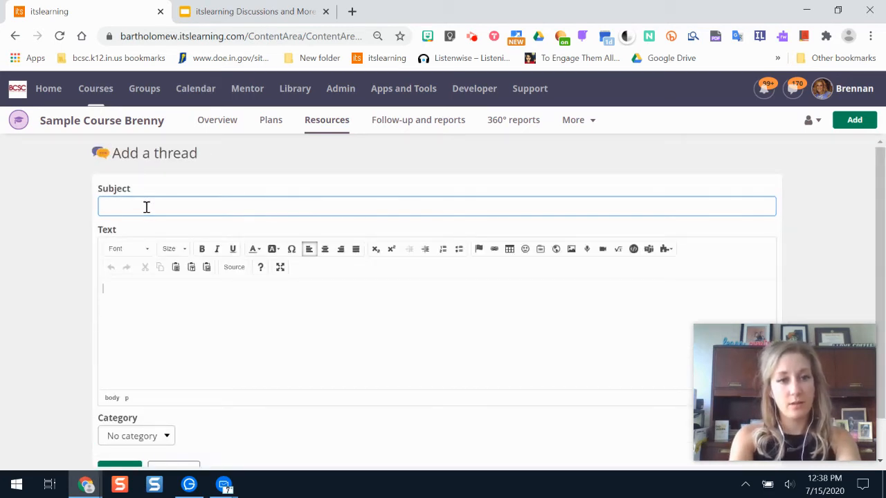
click(145, 206)
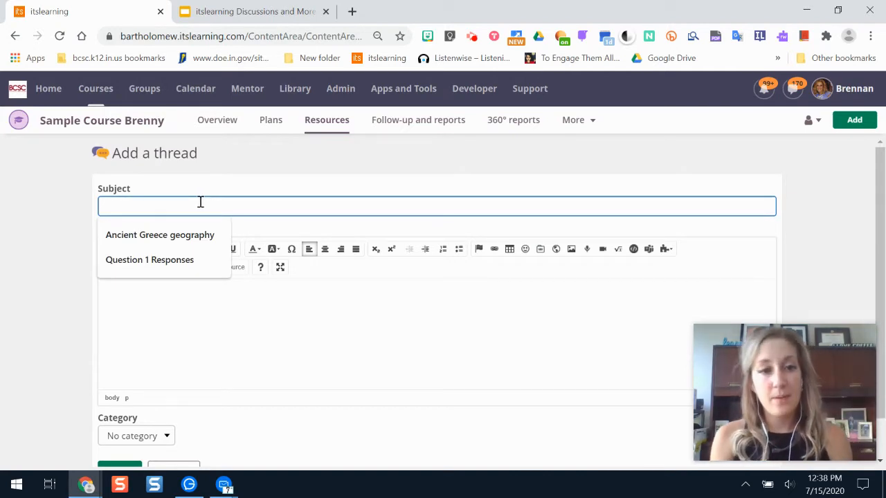
click(308, 327)
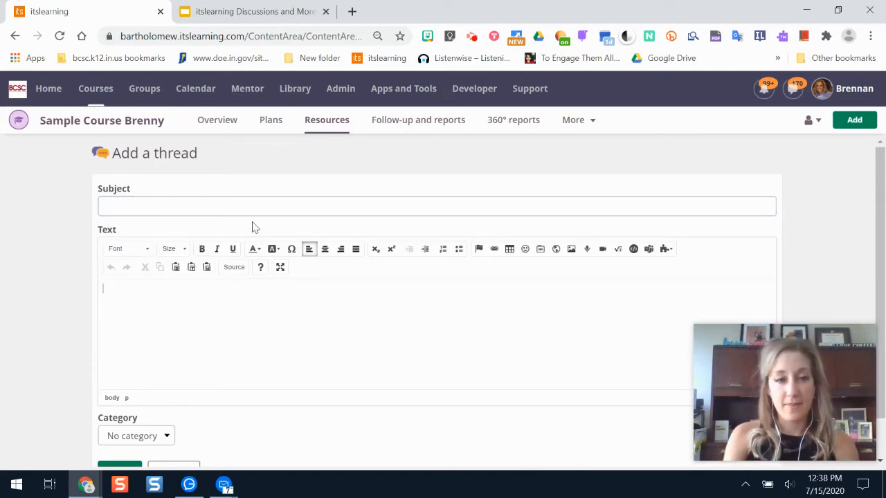
click(305, 315)
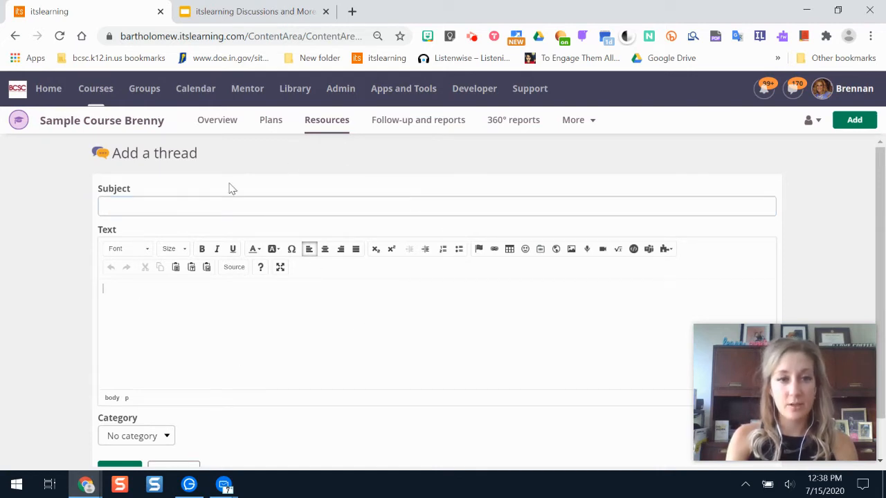
click(184, 210)
text(1st)
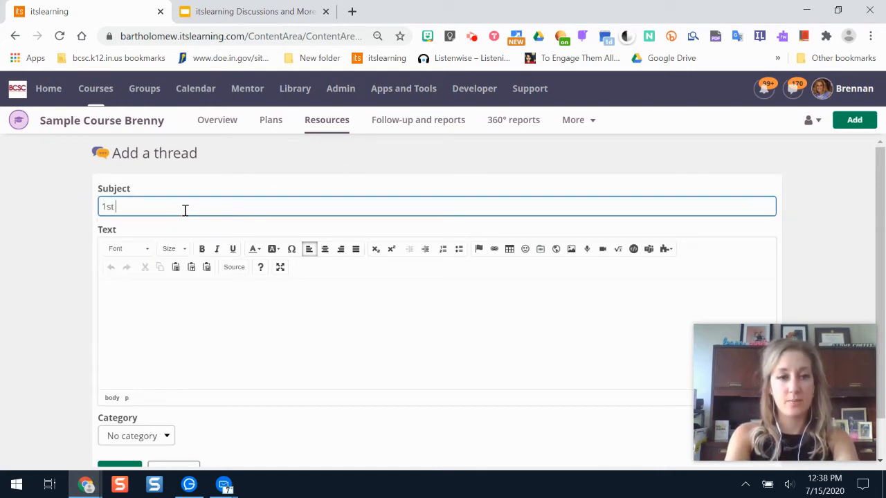
text( Period Responses)
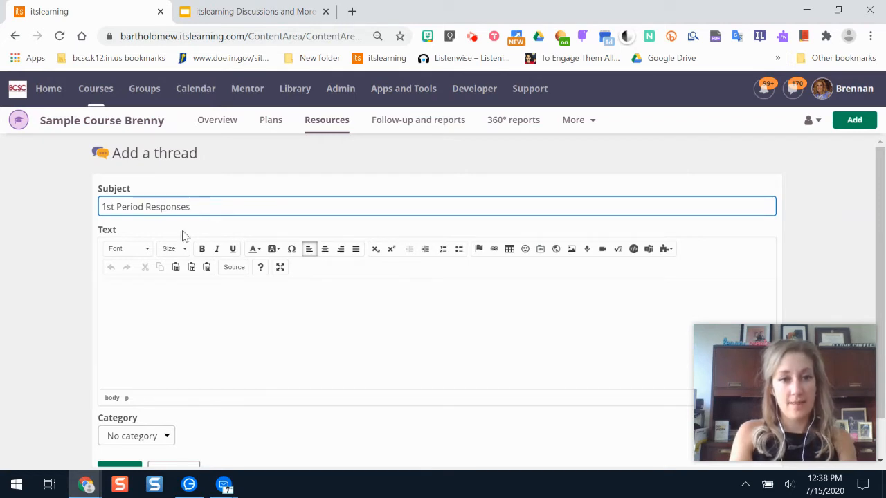
- Paste the copied instructions and question 1 into the thread's text and save the thread with no category
click(169, 324)
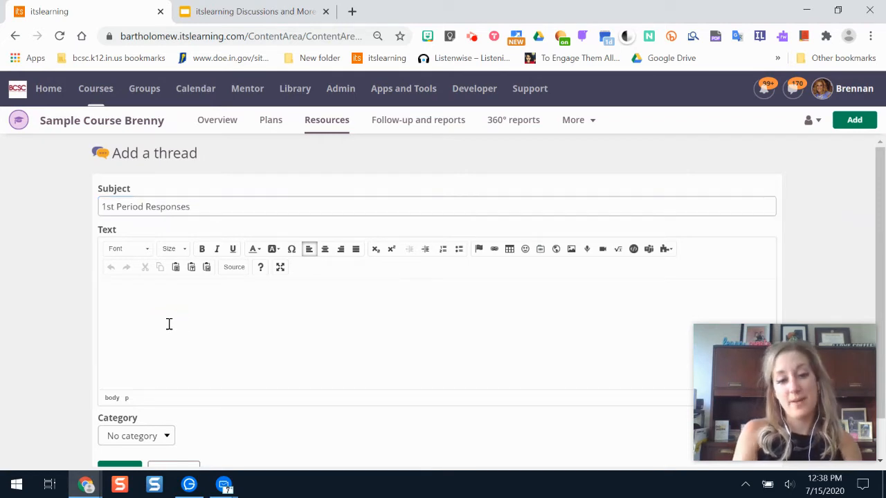
text(Respond to the question below and select which category your answer falls under. Then, respond to another student who discussed a different category than what you did.  1. Describe the contributions of the Mongol Empire. Specifically, focus on one category of their contributions: social, religious, economic, or political.)
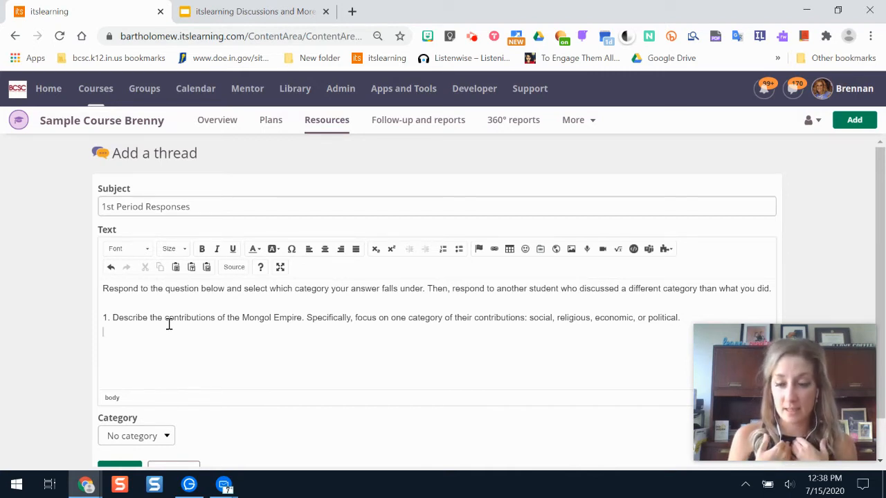
drag(880, 251, 880, 309)
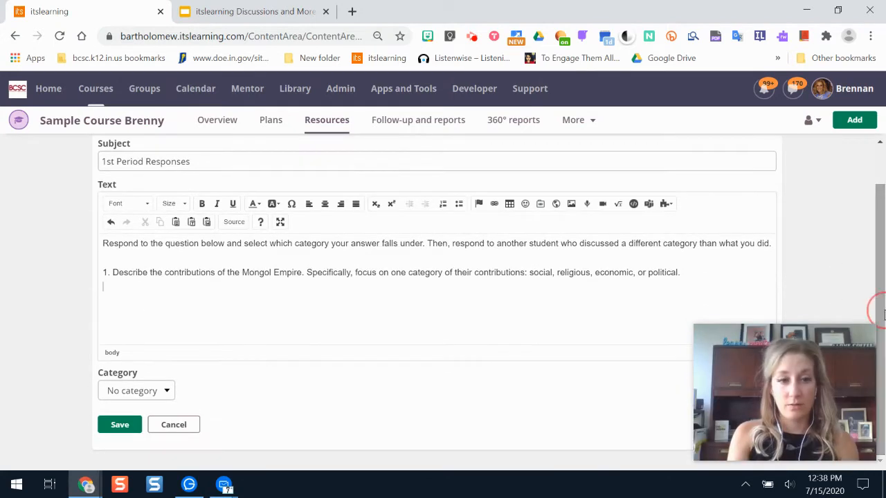
click(180, 305)
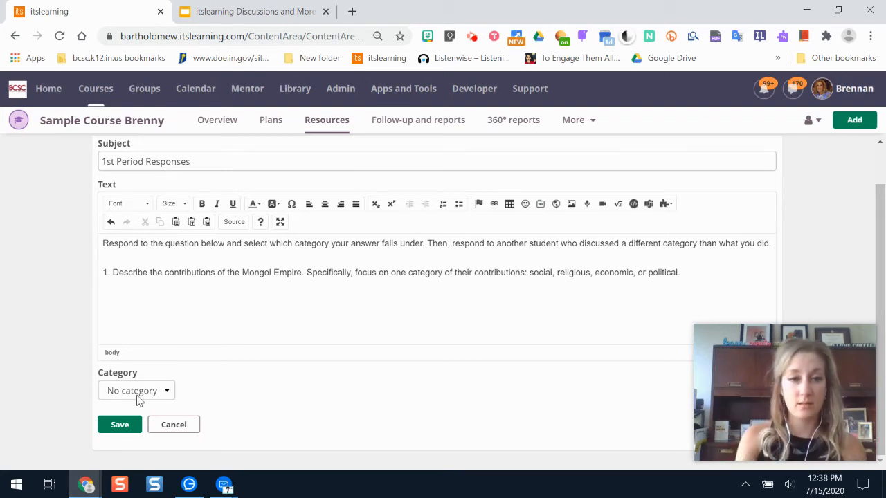
click(119, 424)
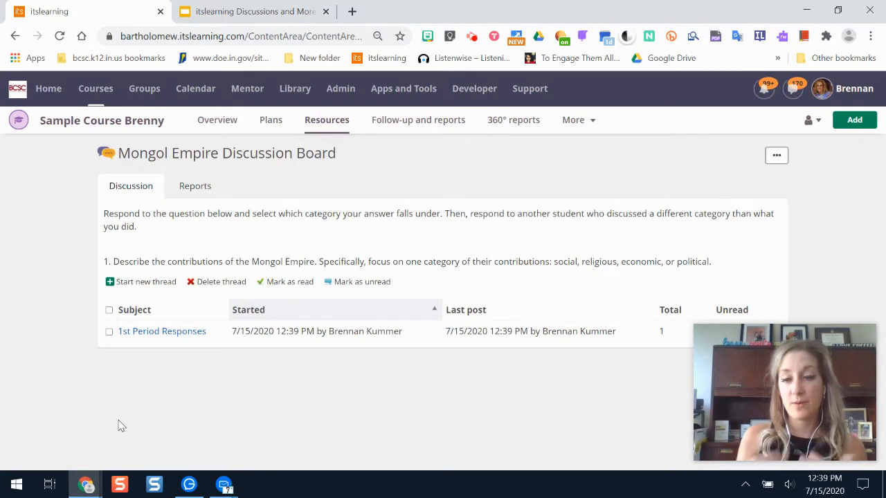
- Open the 1st Period Responses thread and examine its post, reply editor and category selection
click(158, 335)
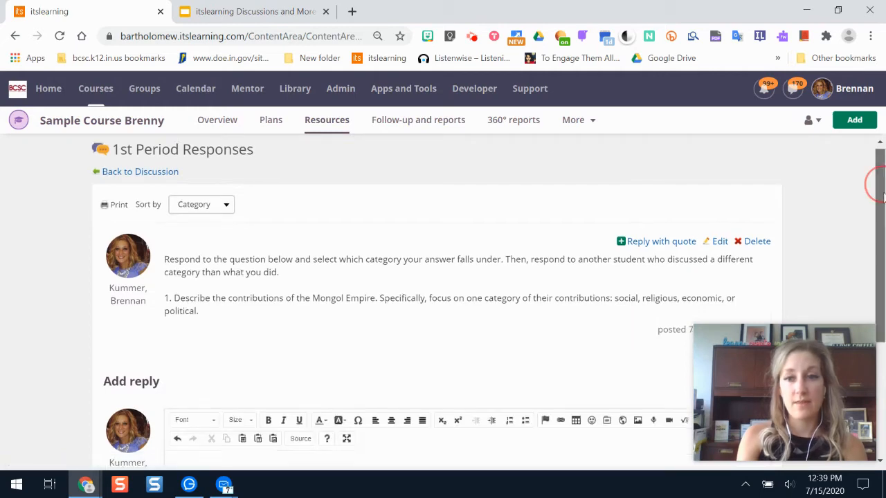
drag(876, 184, 795, 256)
drag(878, 251, 882, 210)
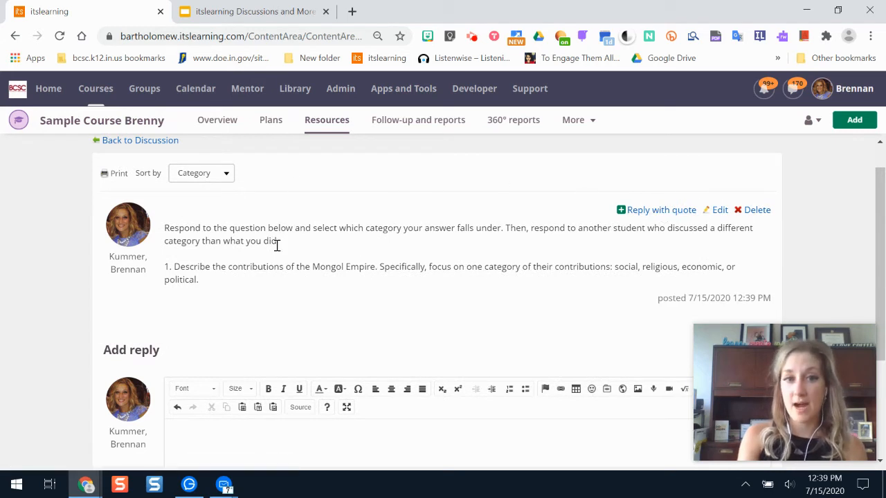
scroll(415, 276, down, 2)
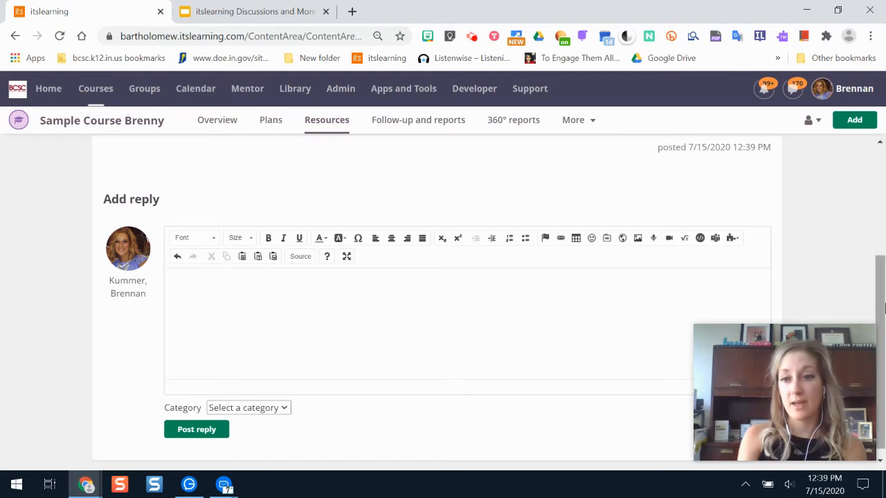
scroll(528, 330, up, 1)
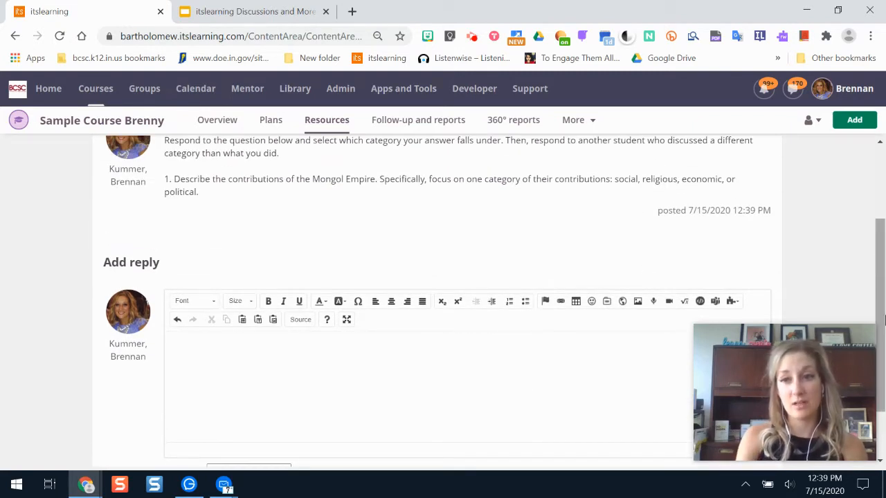
drag(882, 312, 884, 277)
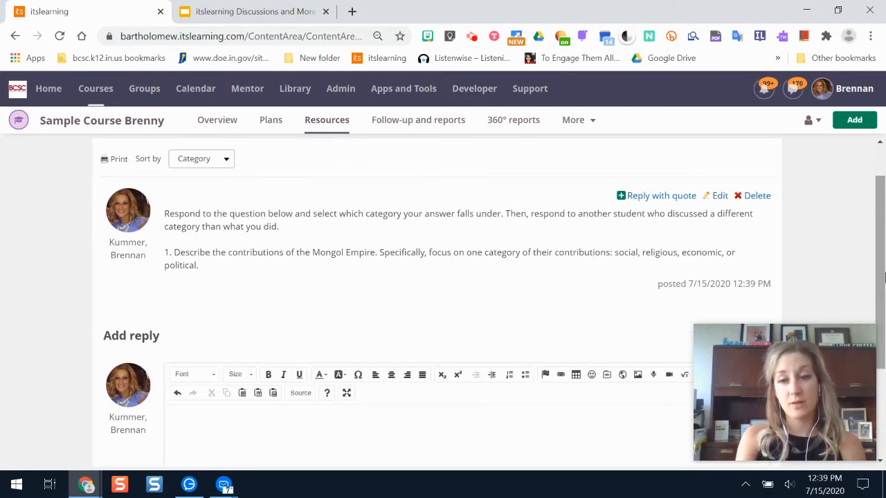
- Start a reply quoting the thread's question post and begin the text below the quote with "The Mongols"
click(649, 197)
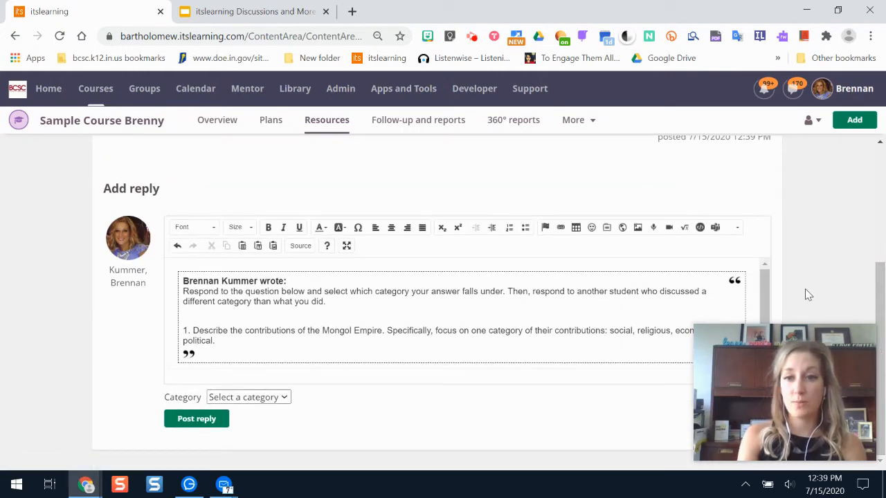
click(765, 286)
click(196, 357)
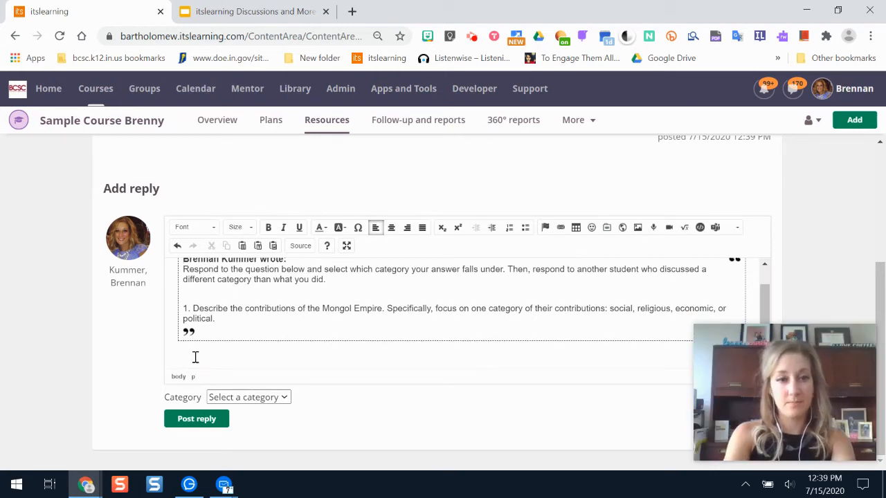
text(The Mongols contribute)
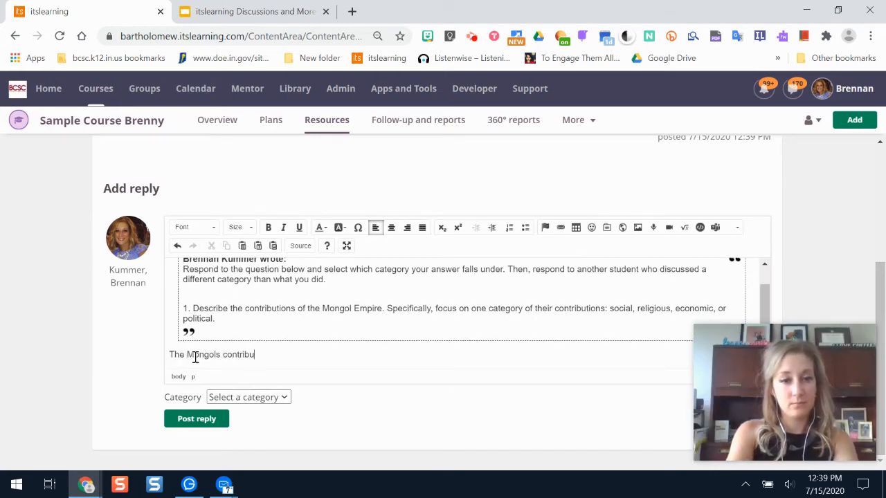
key(BackSpace)
key(BackSpace)
key(BackSpace)
key(BackSpace)
key(BackSpace)
key(BackSpace)
key(BackSpace)
key(BackSpace)
key(BackSpace)
key(BackSpace)
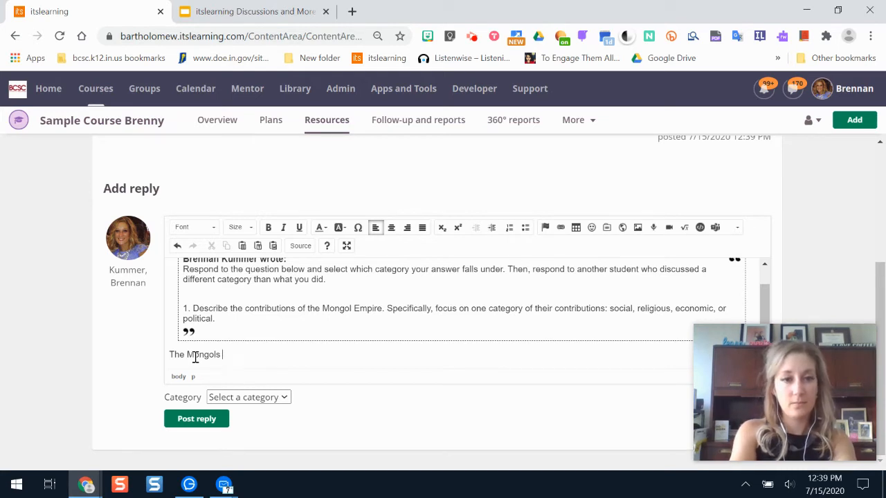
- Complete the reply: "provided economic achievements by increasing trade on the Silk Road and ensuring the protection of traders by providing security outposts along the road."
text(provided economic )
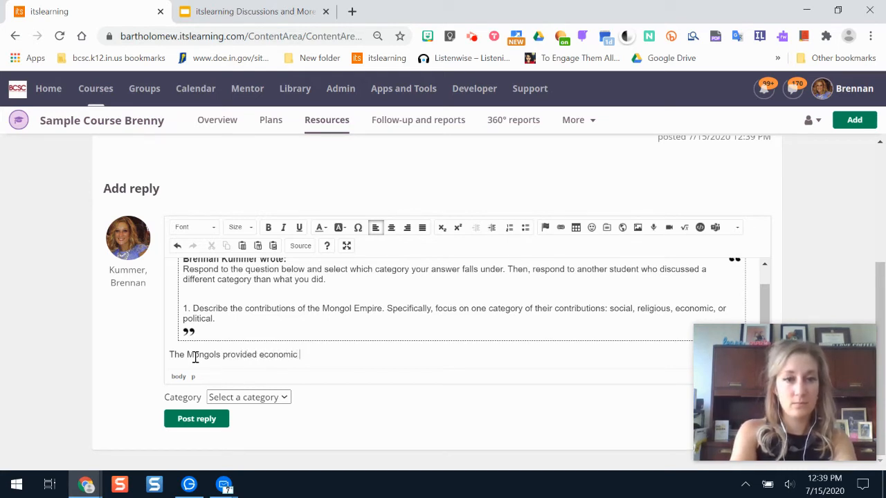
text(achievemetns)
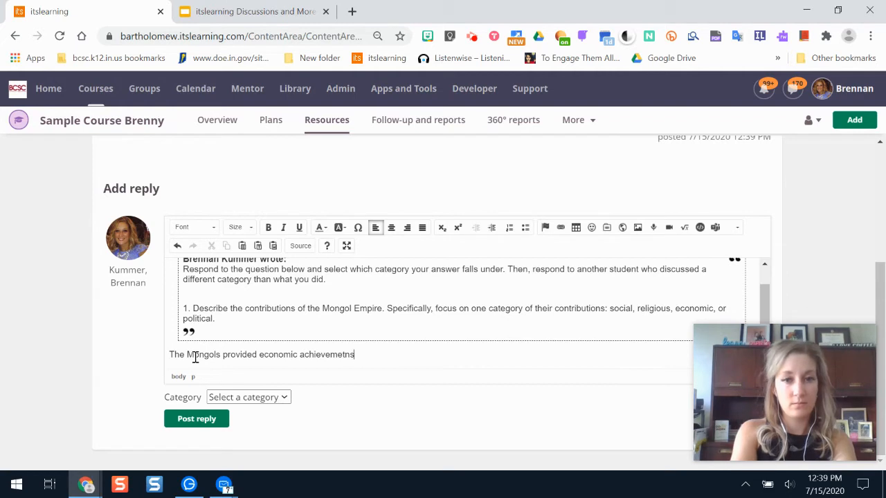
key(BackSpace)
key(BackSpace)
key(BackSpace)
text(nts by in)
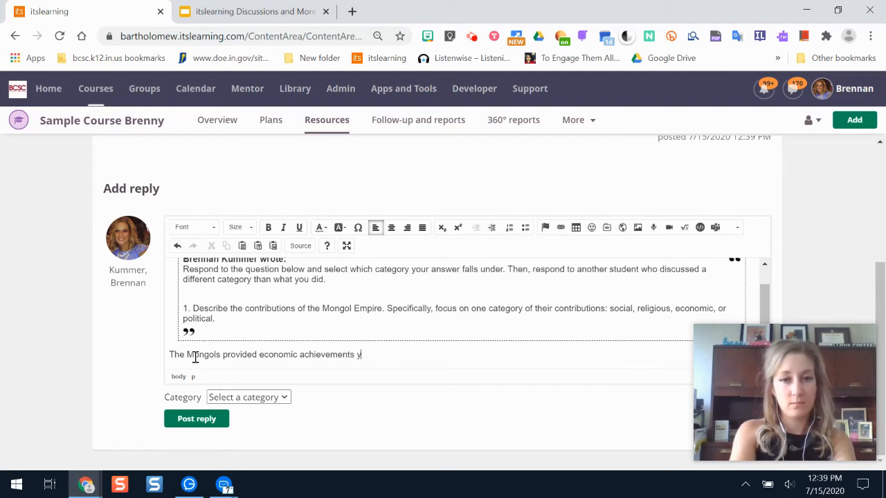
text(creasing trade on the S)
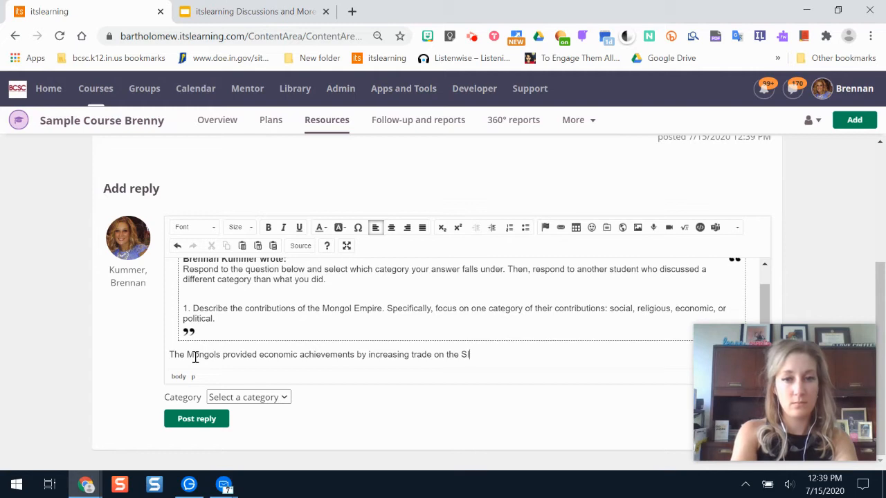
text(ilk Road and ensur)
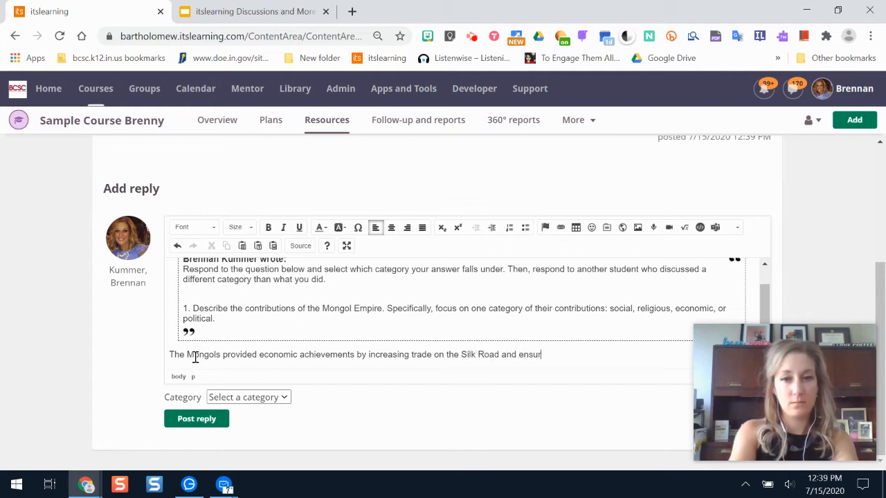
text(ing the protection of )
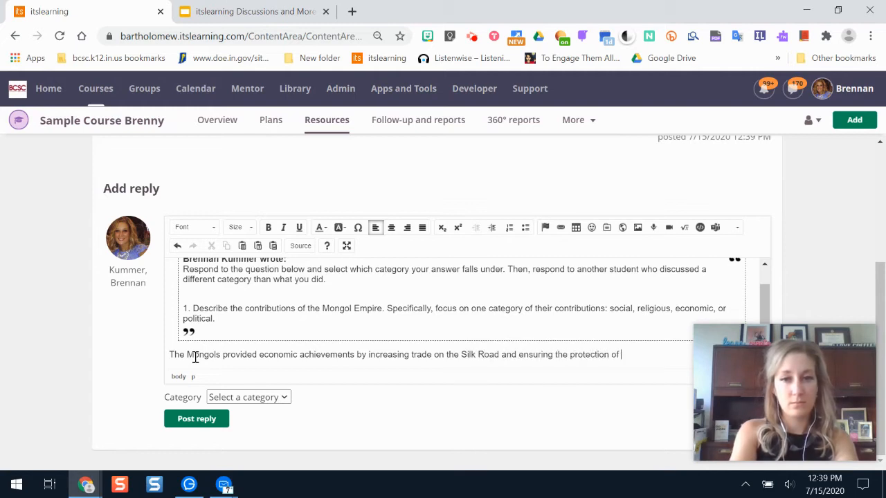
text(traders by providin)
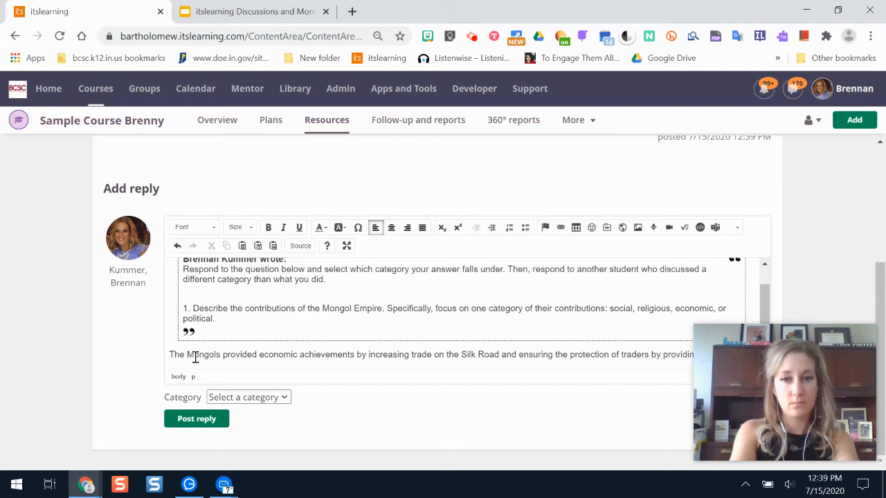
text( outposts along the road.)
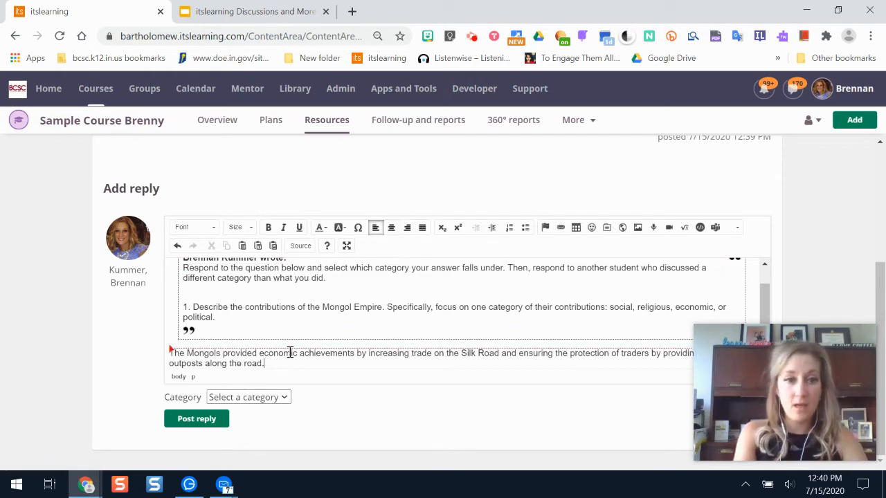
- Assign the Economic category to the quoted reply and post it to the thread
click(280, 399)
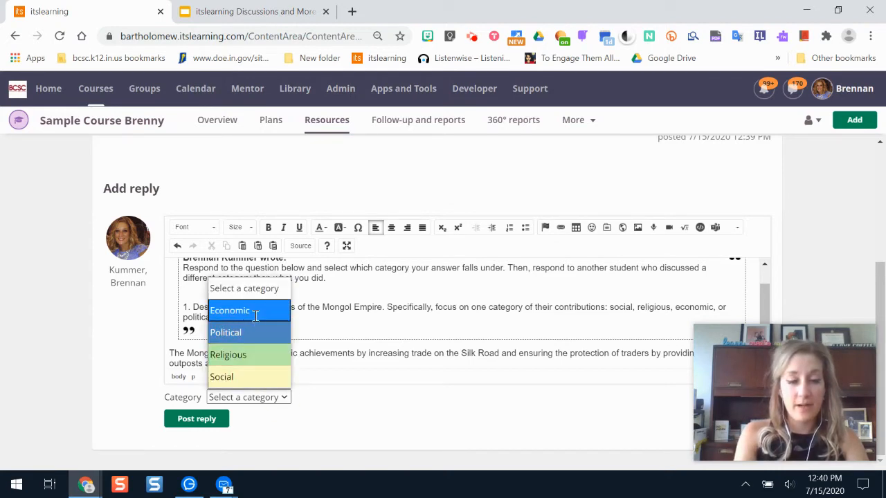
click(231, 311)
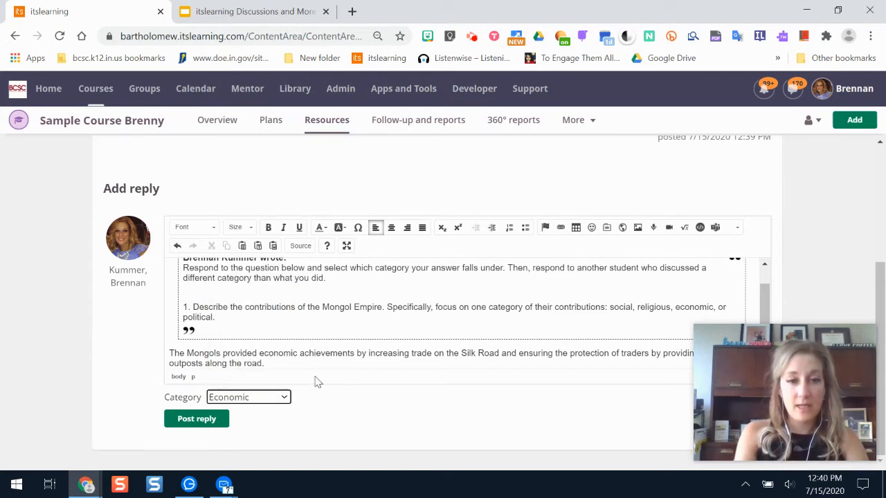
click(209, 422)
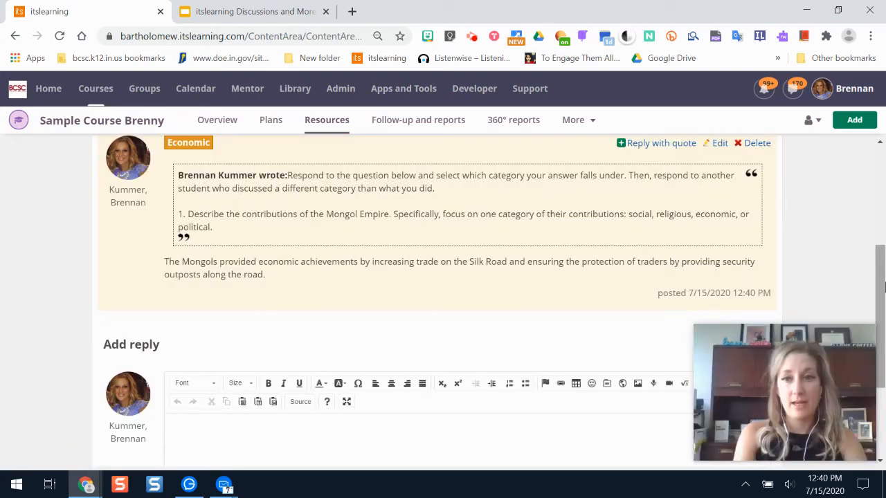
- Examine the posted Economic reply with its available options and the empty reply editor, and check the notifications list
scroll(878, 288, up, 2)
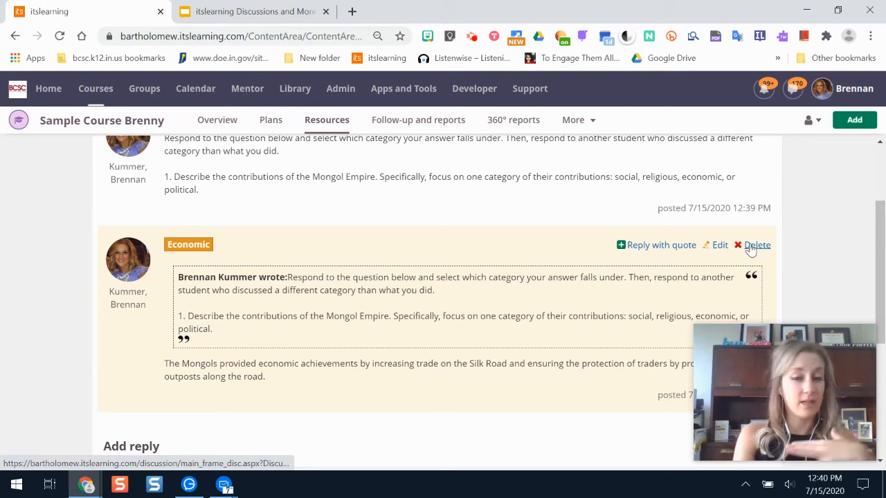
drag(884, 257, 879, 363)
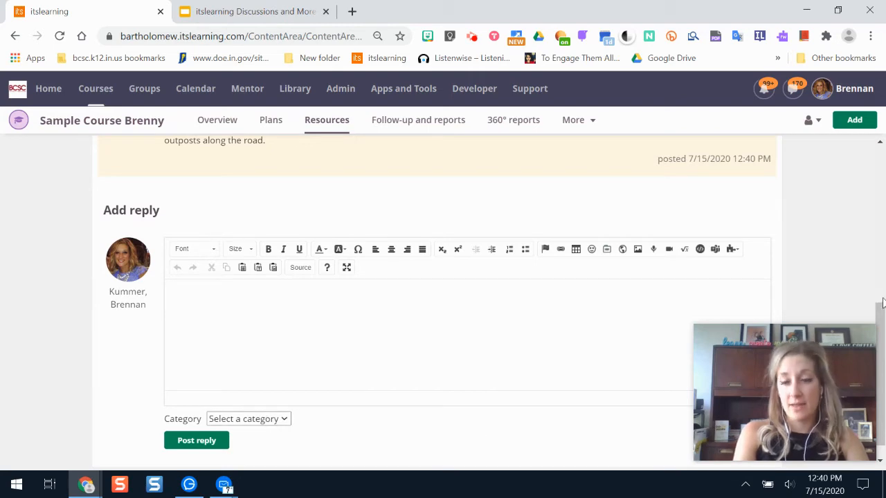
drag(882, 303, 883, 206)
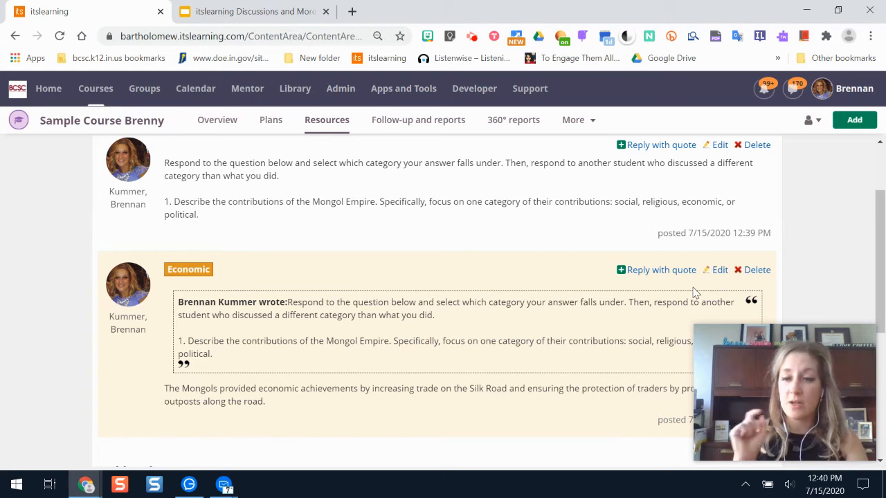
click(765, 90)
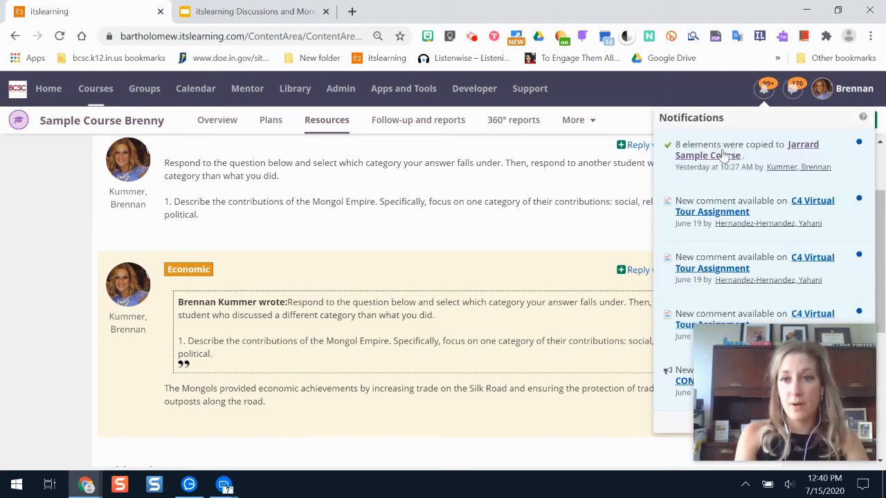
click(657, 125)
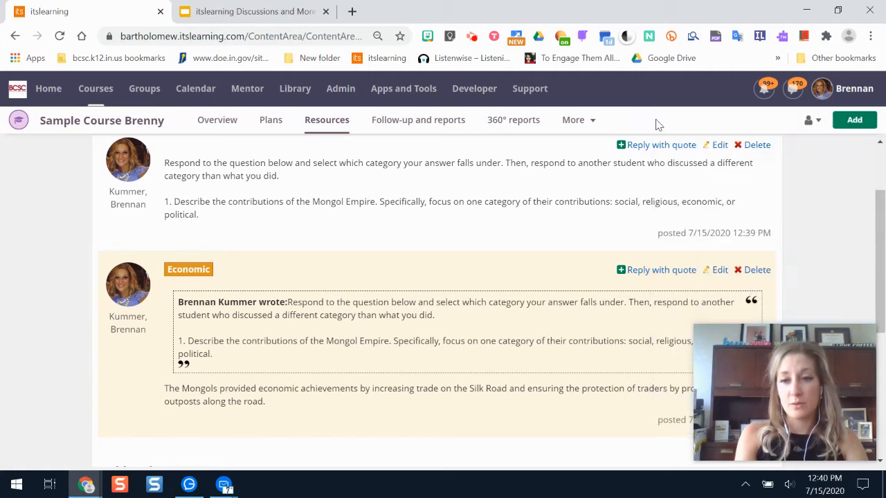
- Write a reply: "The Mongols provided religious contributions by allowing all subjects of the empire to practice whatever religion they preferred and to build their houses of worship."
drag(884, 272, 884, 325)
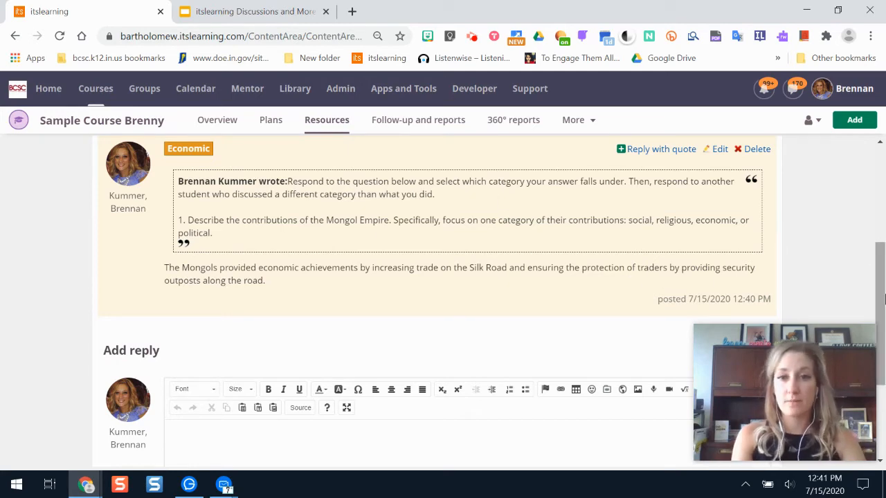
drag(881, 300, 875, 356)
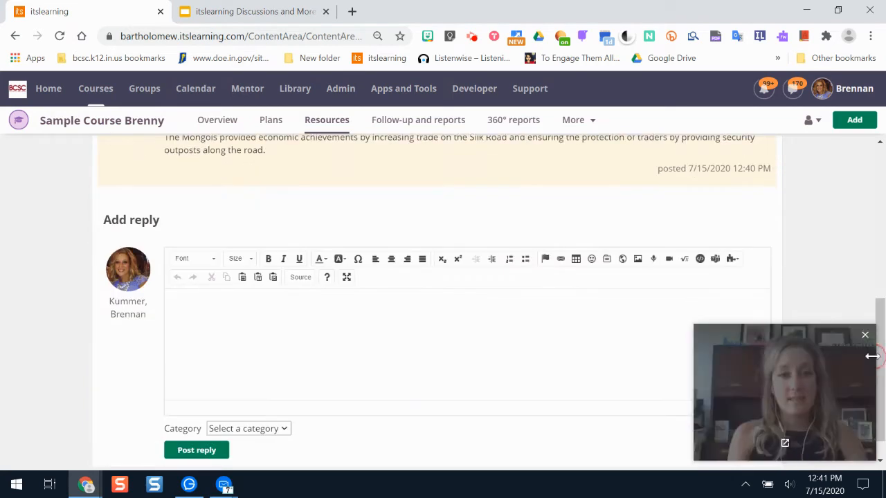
click(196, 320)
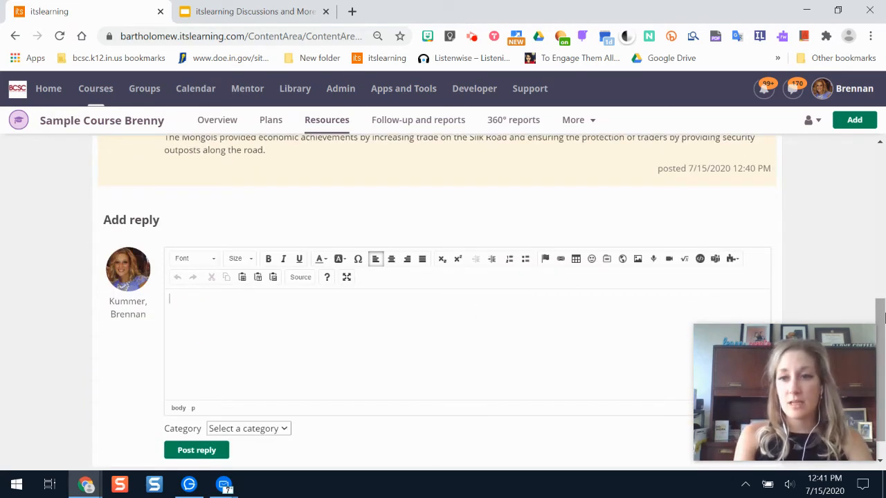
drag(881, 313, 882, 328)
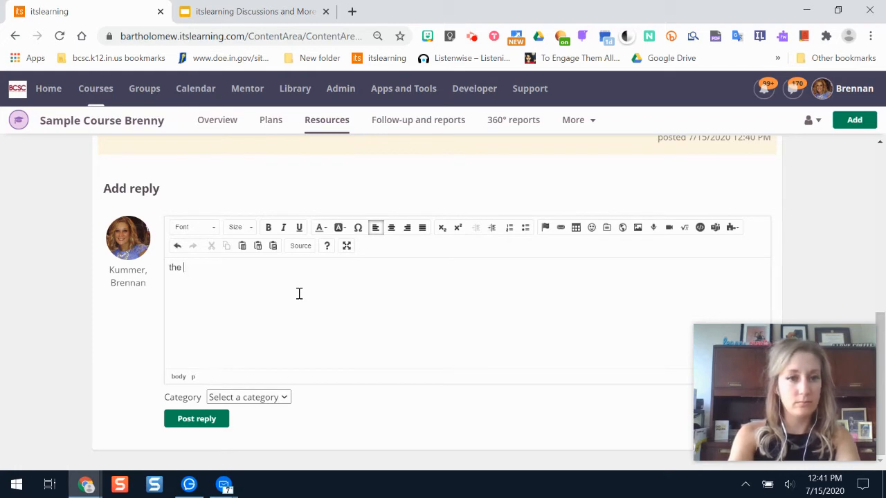
text(t)
key(BackSpace)
text(The Mongols)
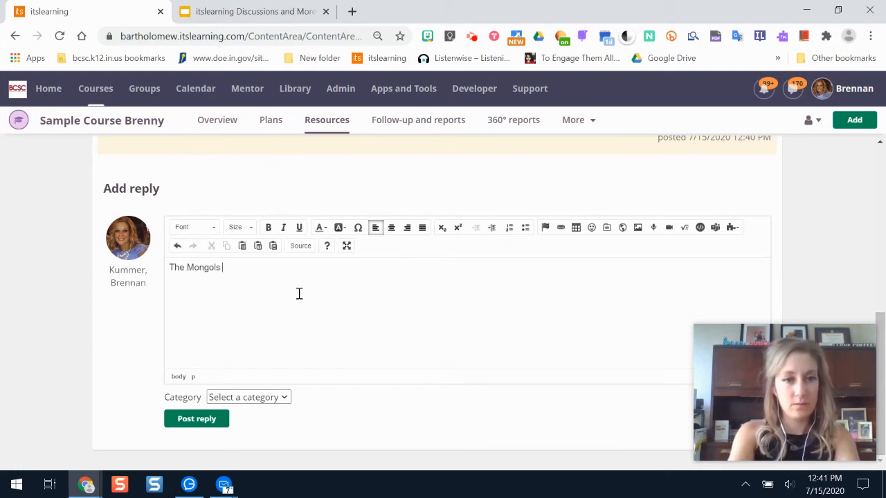
text( provided)
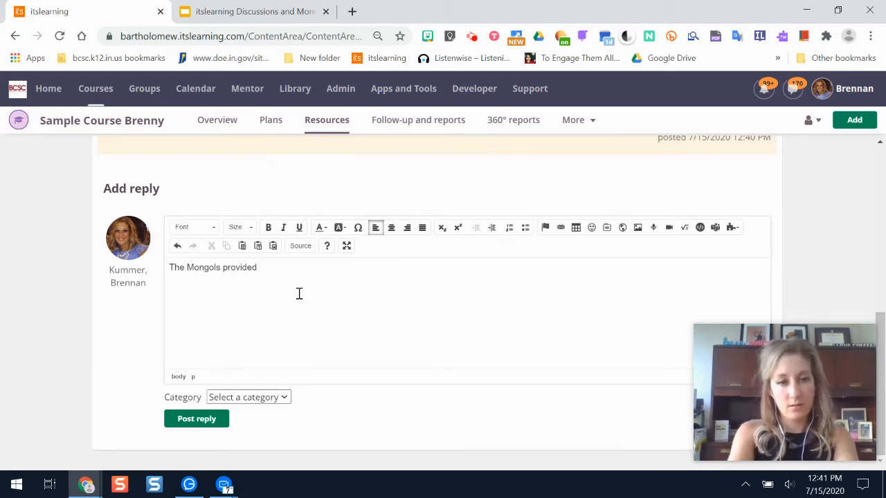
text( religious contributions by allowing all subjects)
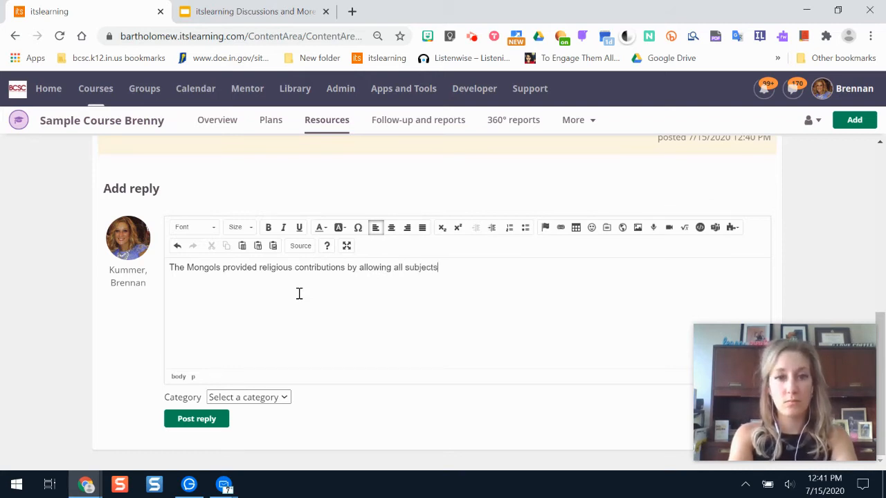
text(f the)
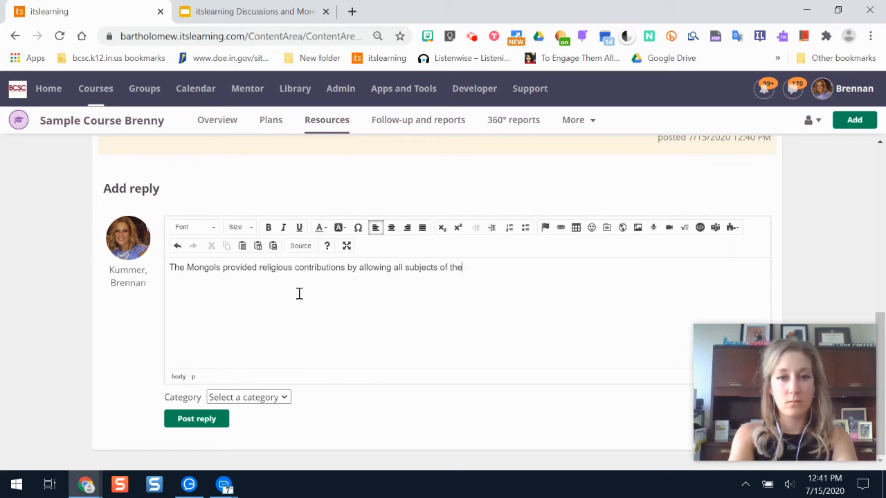
text(tice )
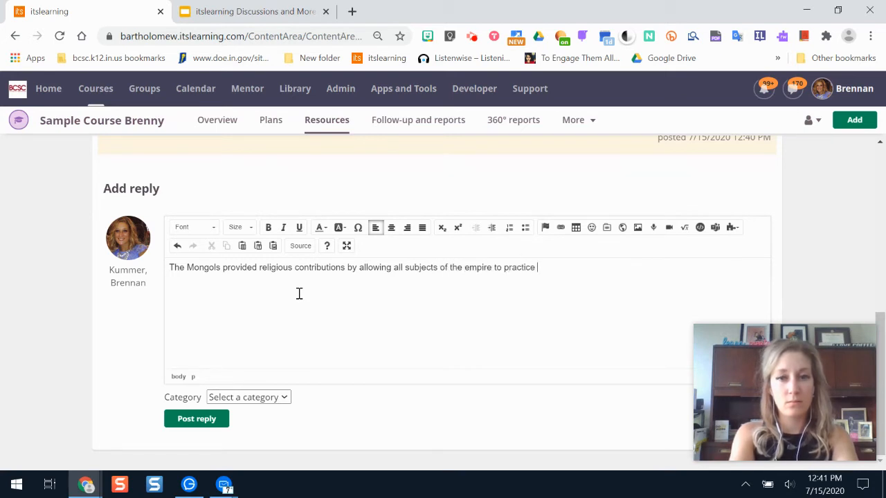
text(whatever religion t)
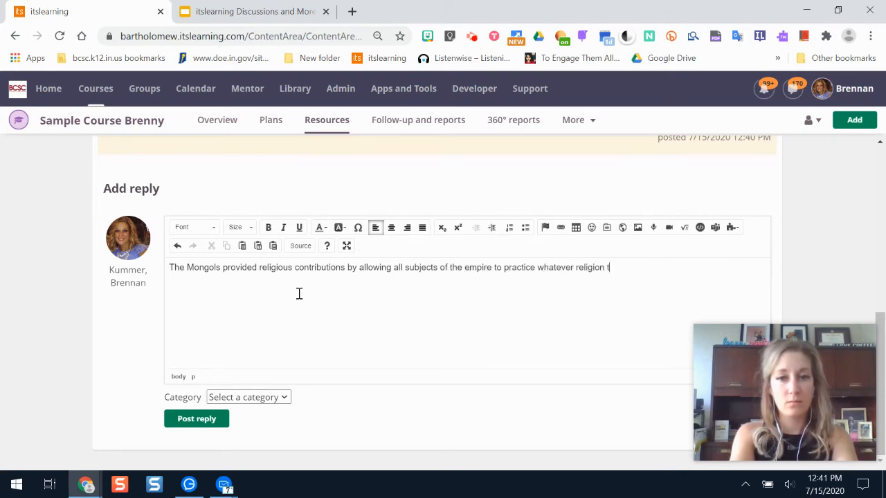
text(hey preferred and)
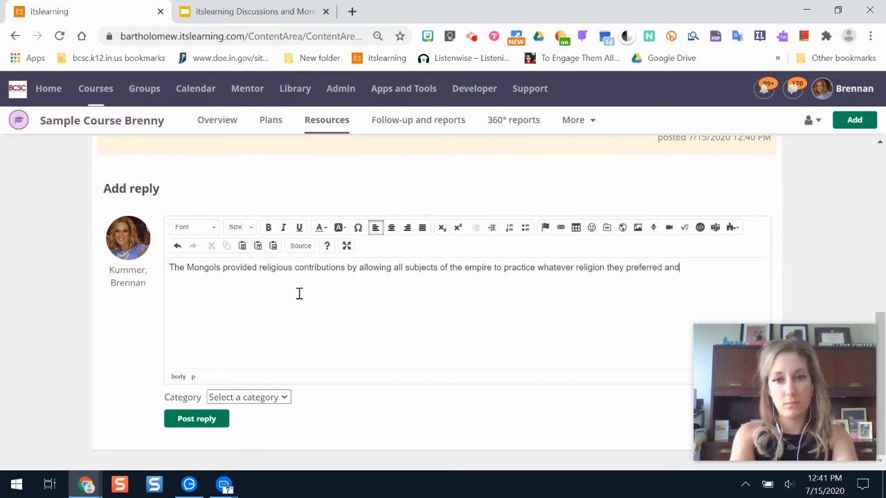
text( to build their houses of worship.)
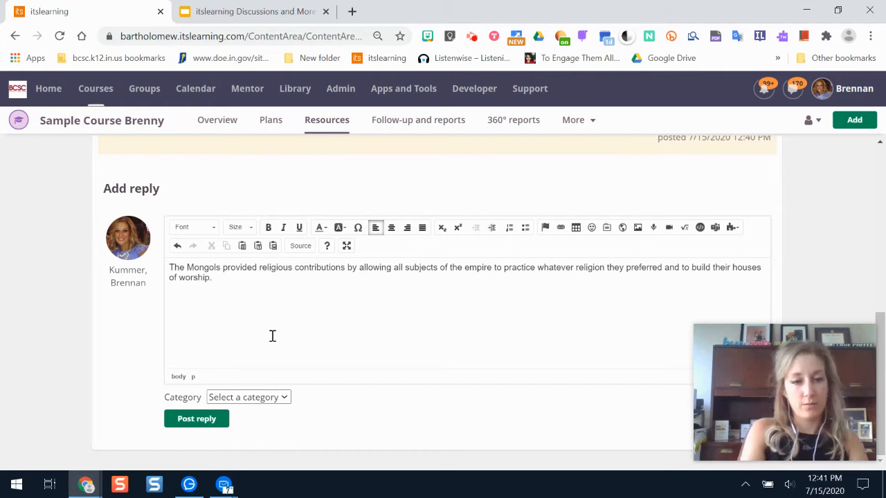
- Assign the Religious category to the new reply and post it to the thread
click(254, 399)
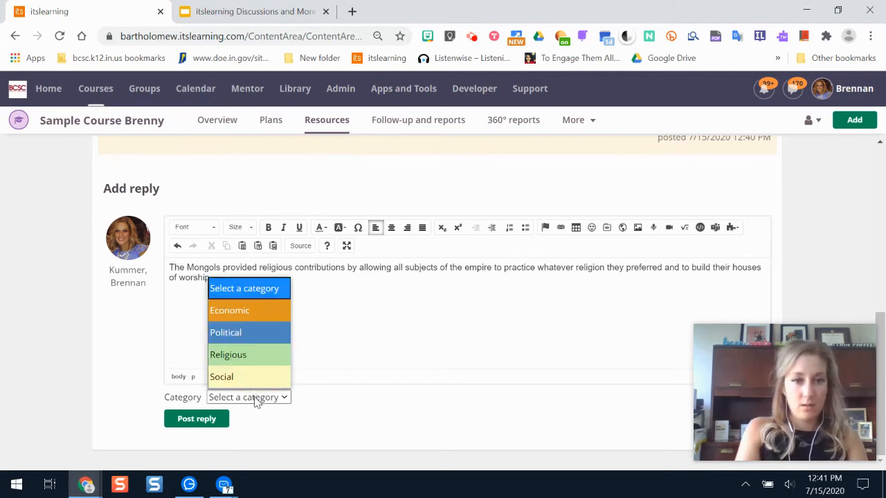
click(249, 356)
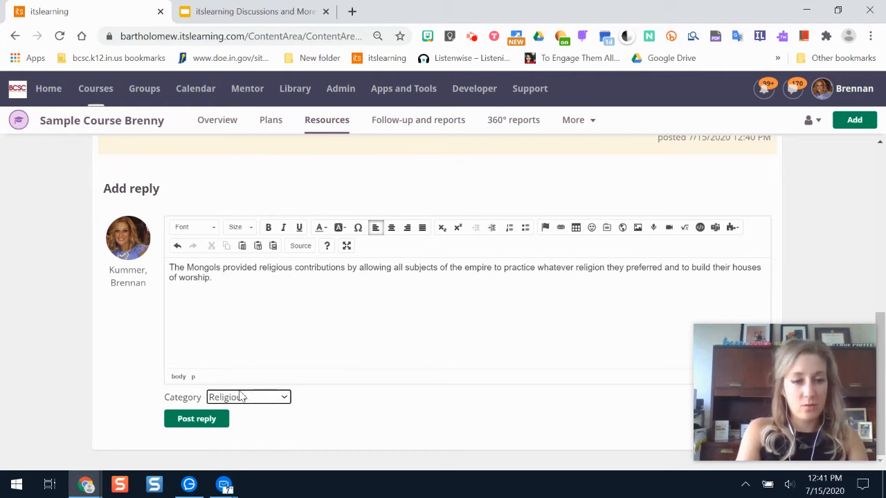
click(209, 420)
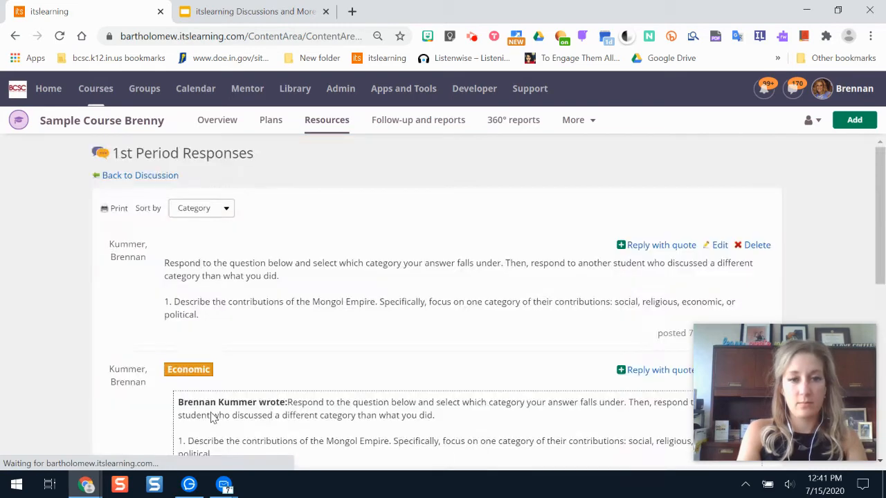
- Sort the thread's posts by Participant, return the sorting to Category, and look over the posts
drag(881, 330, 882, 160)
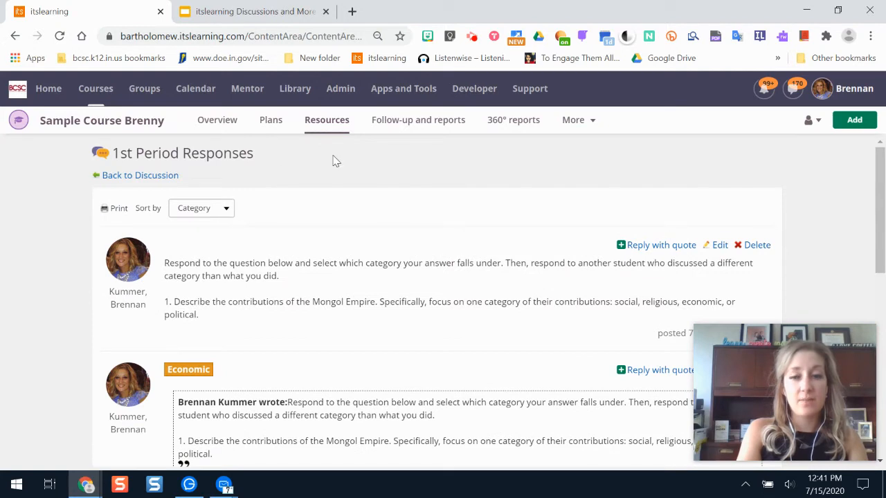
click(206, 212)
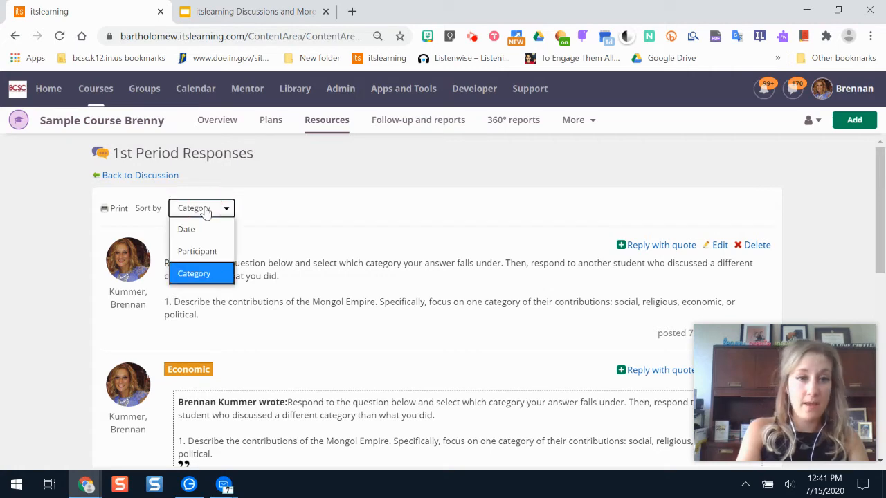
click(212, 252)
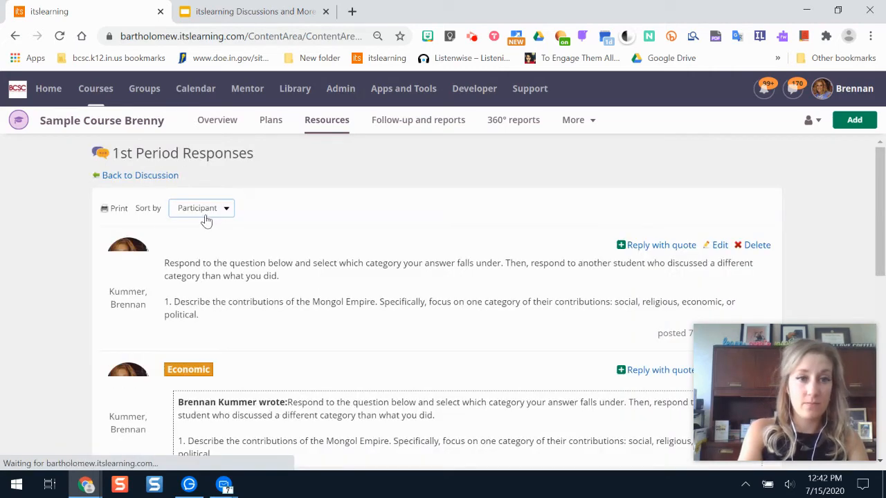
click(207, 209)
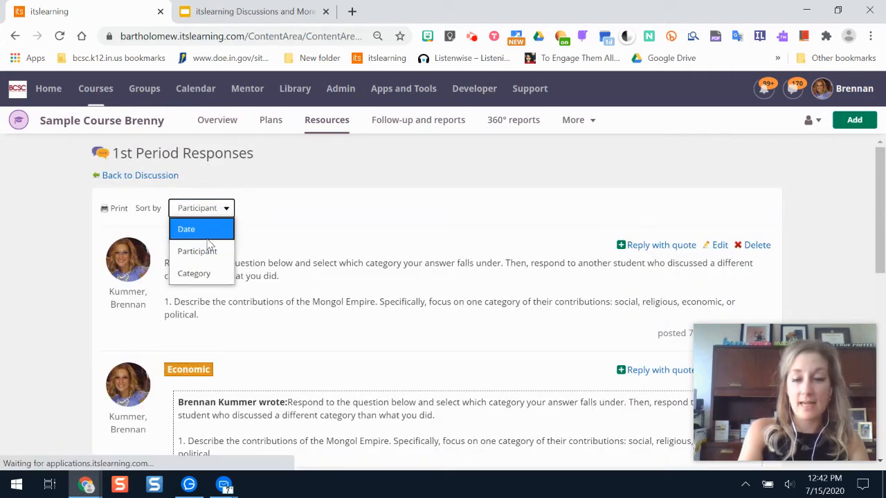
click(198, 272)
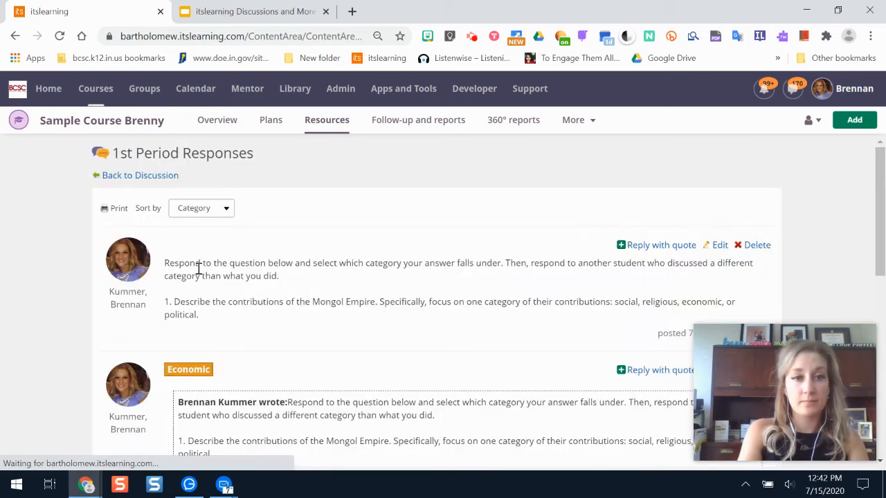
mouse_move(882, 173)
mouse_down()
mouse_move(882, 353)
mouse_move(883, 177)
mouse_up()
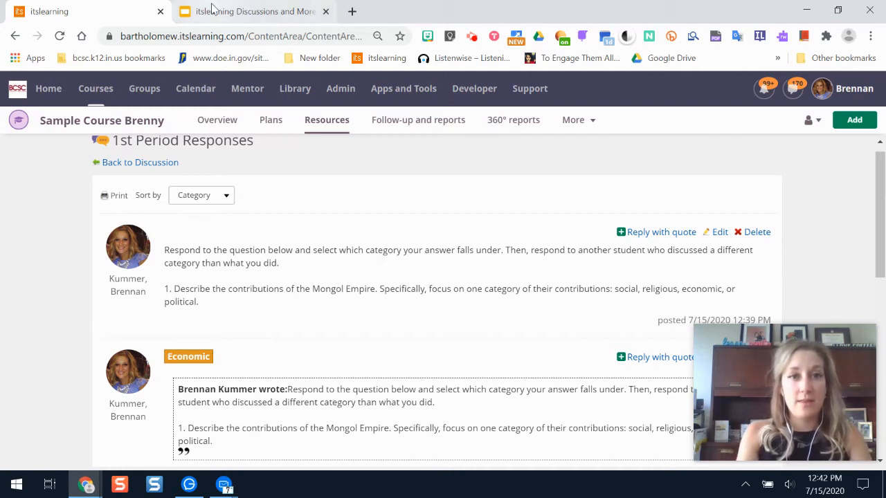
- Switch to the "itslearning Discussions and More" presentation in Google Slides and start presenting from the Discussion Tool Help for Students slide
click(235, 10)
drag(119, 226, 139, 339)
drag(119, 302, 119, 292)
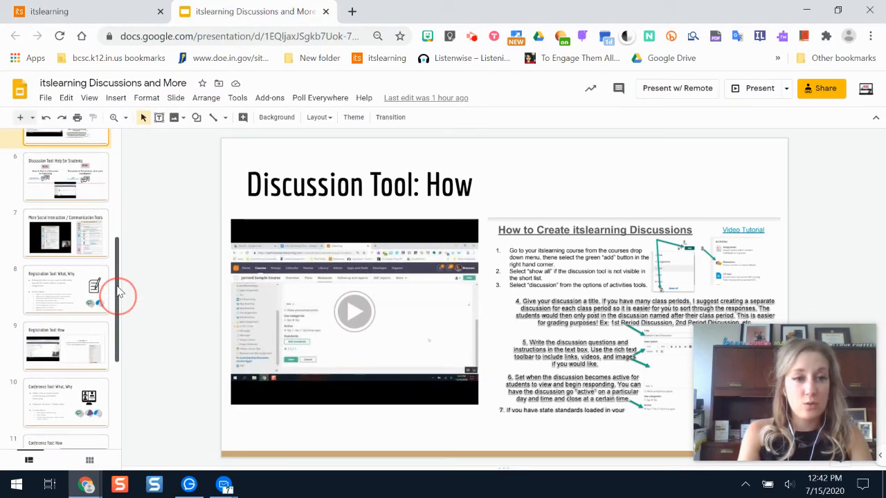
click(49, 193)
click(750, 90)
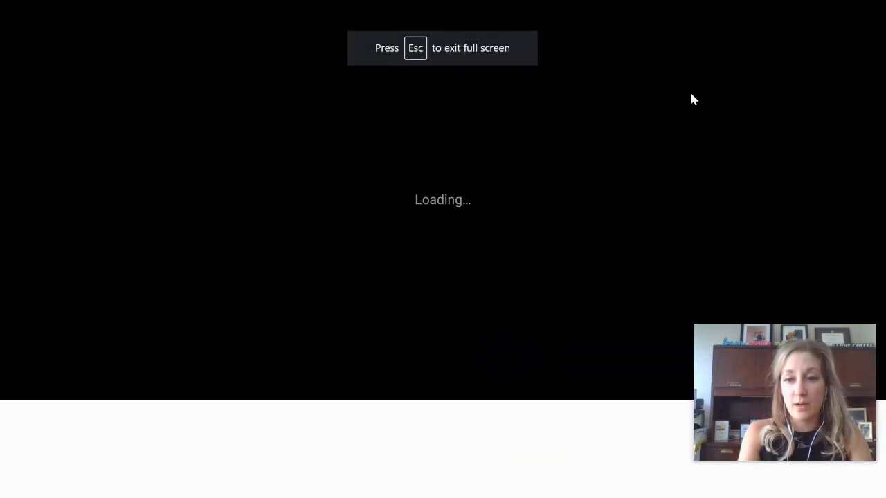
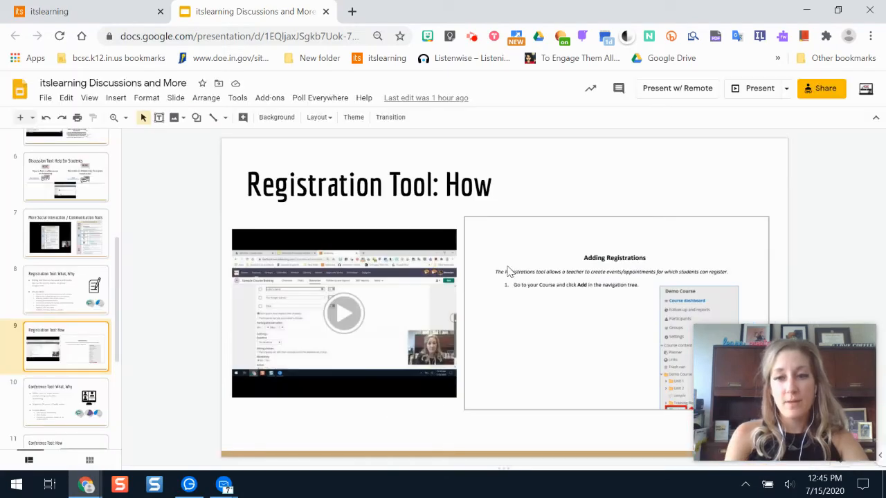
- Return to the itslearning course and add a new Registration activity from the full list of elements
click(108, 8)
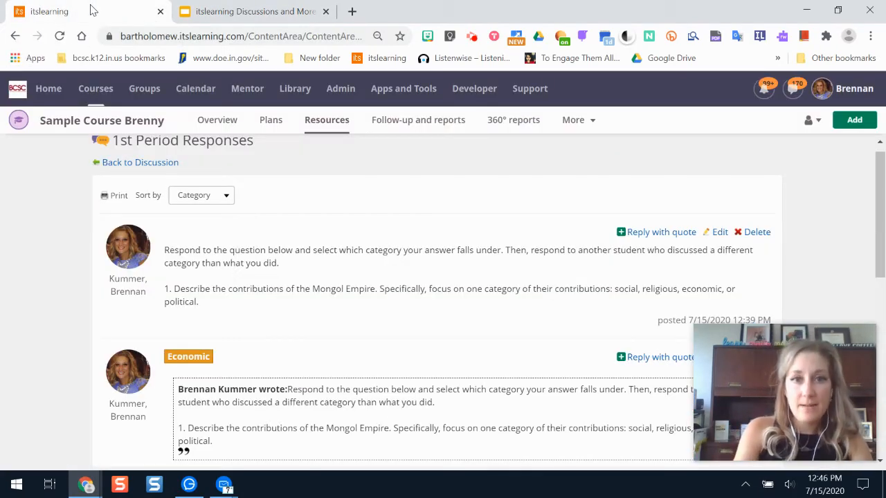
click(841, 125)
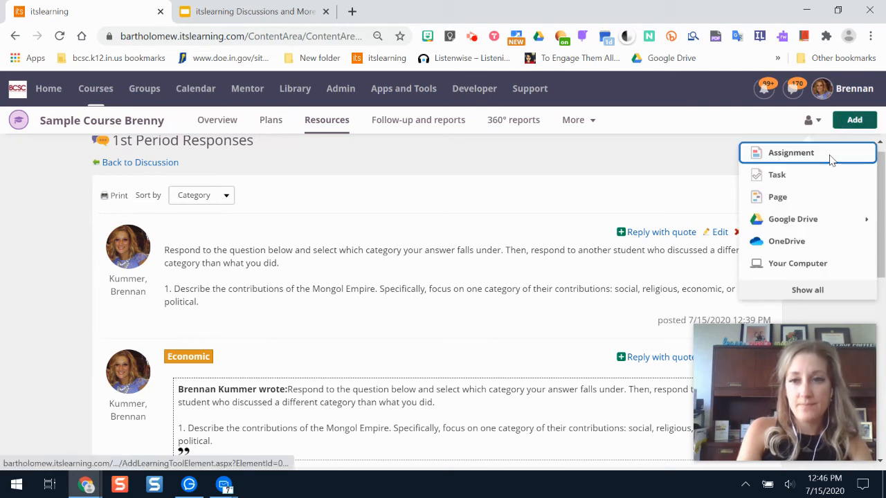
click(807, 291)
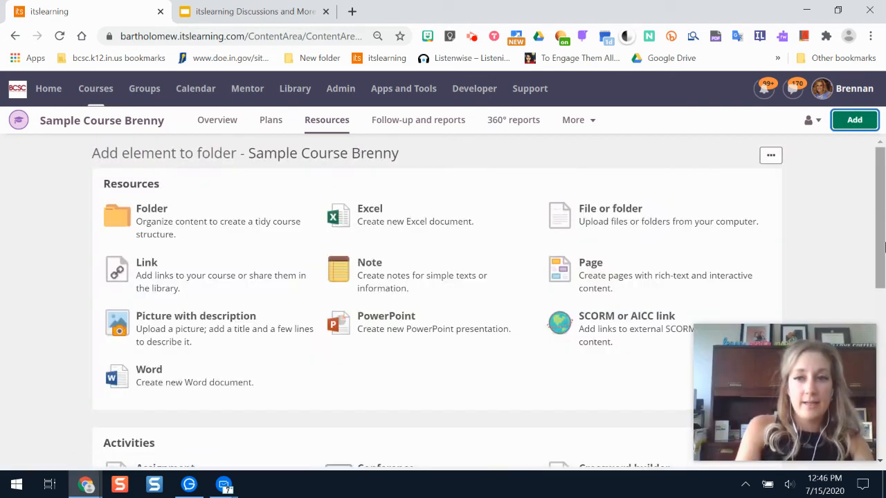
drag(878, 245, 884, 382)
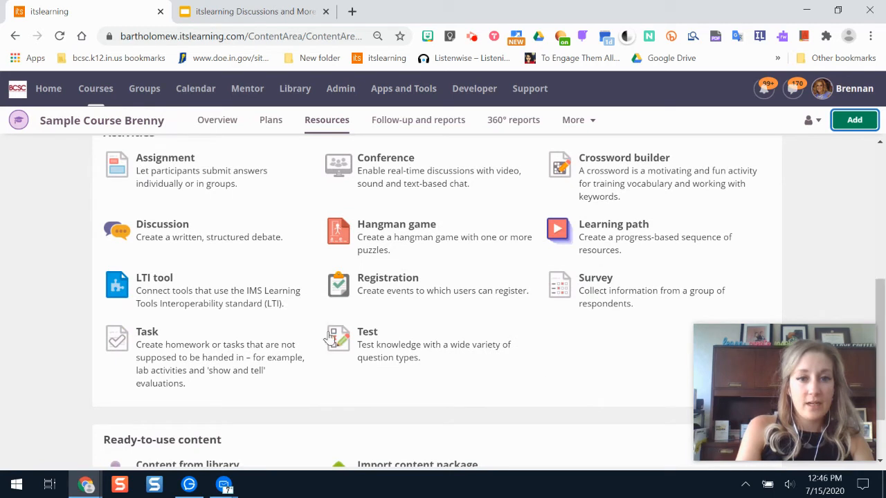
click(427, 296)
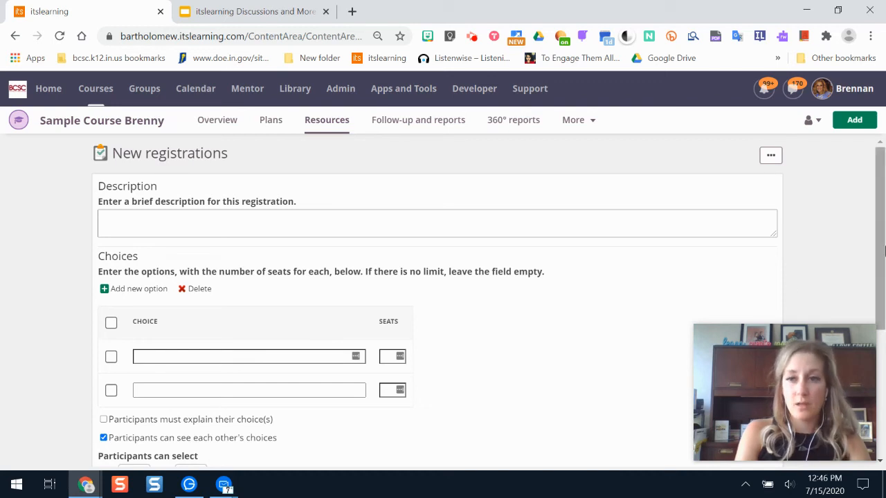
- Rename the new registration as "Ancient Egypt Project Topics"
mouse_move(877, 243)
mouse_down()
mouse_move(885, 256)
mouse_move(880, 219)
mouse_up()
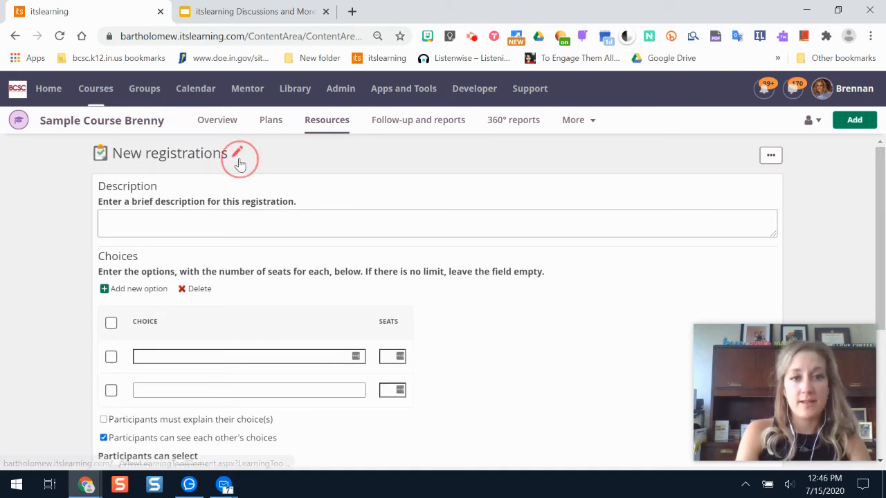
click(235, 153)
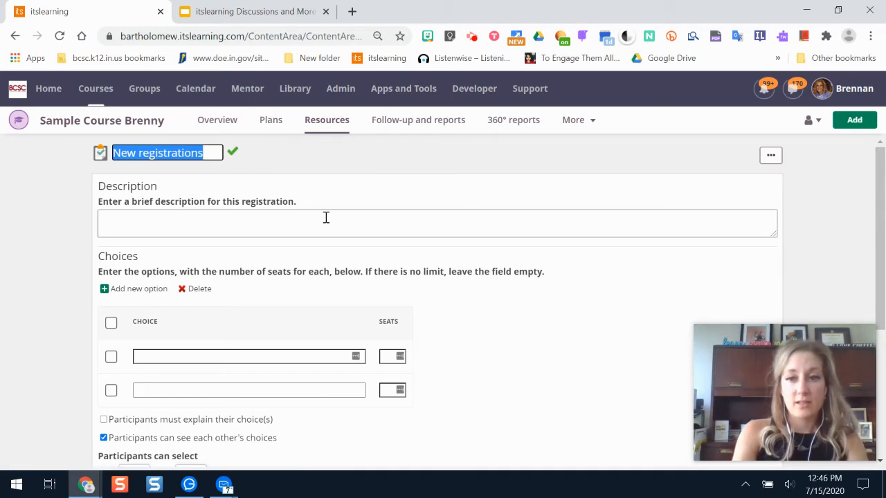
text(An)
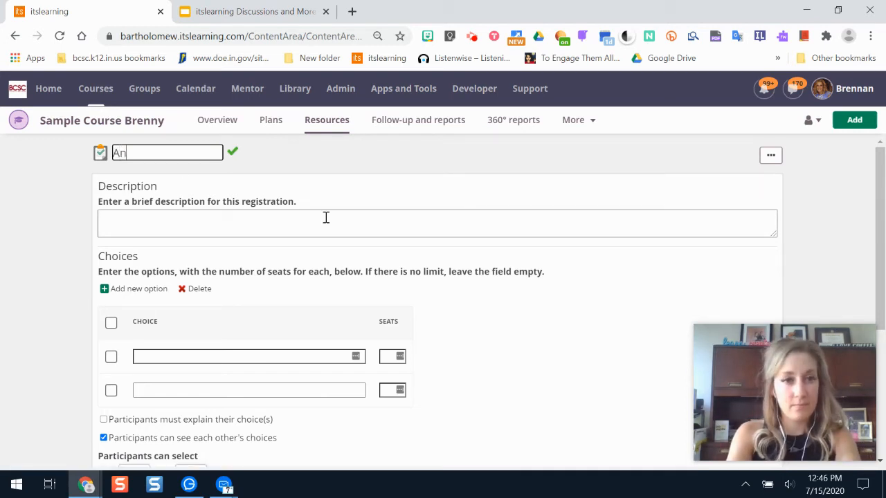
text(cient Egypt Project Topics)
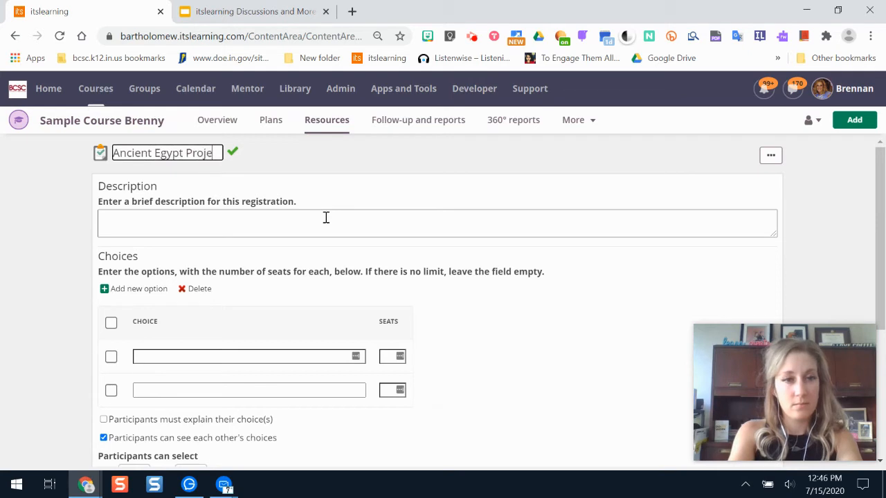
key(Return)
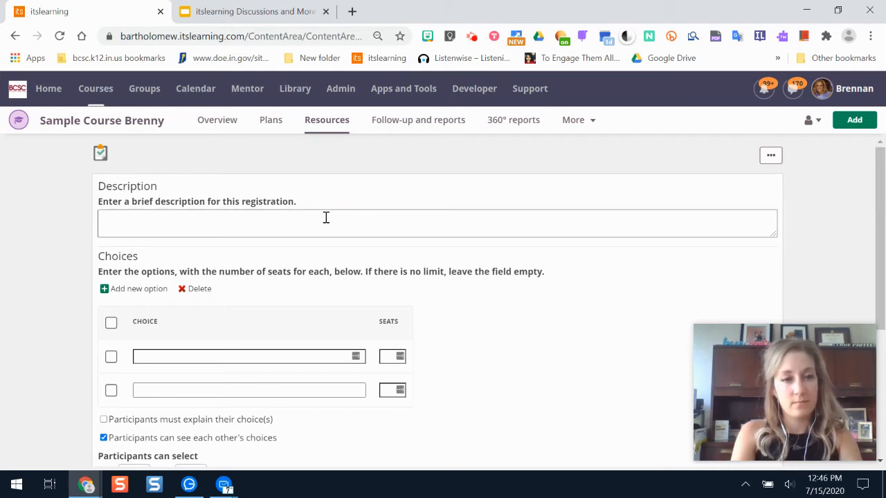
- Set the description to: "Choose which topic you would like to research when we study ancient Egypt. Only one choice, please! If you have questions, let me know!"
click(277, 222)
text(Choose wh)
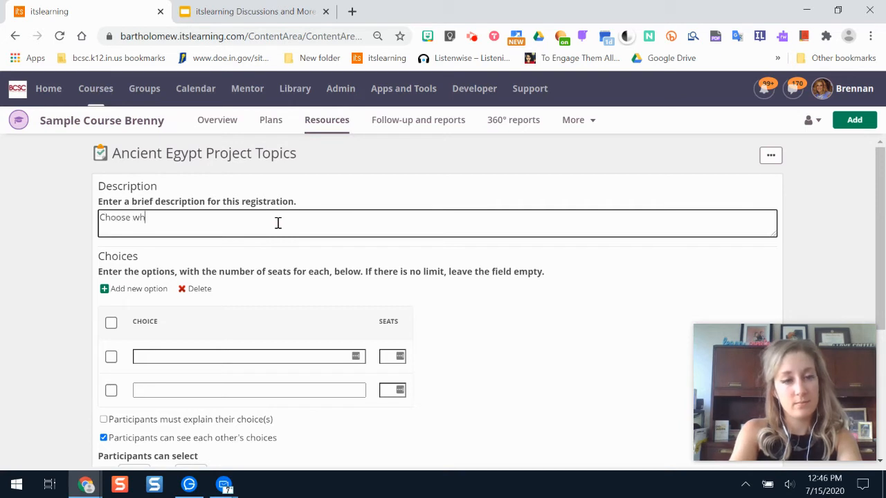
text(ich topic you would li)
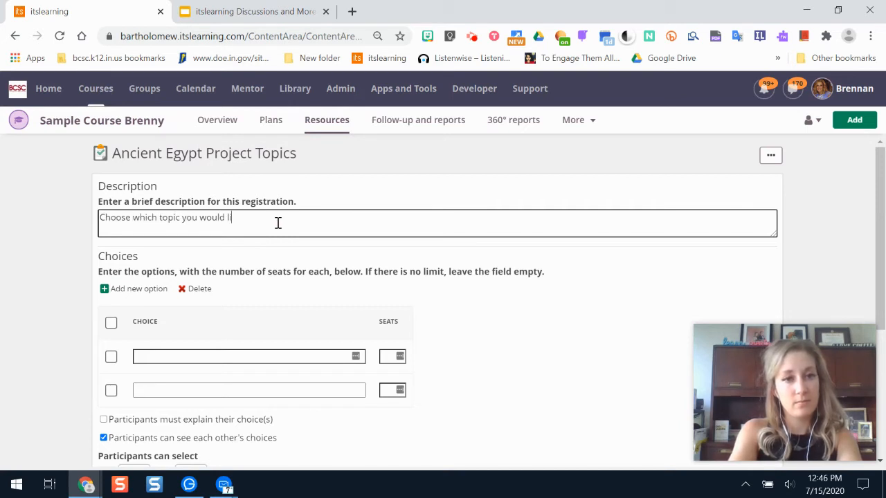
text(ke to research when )
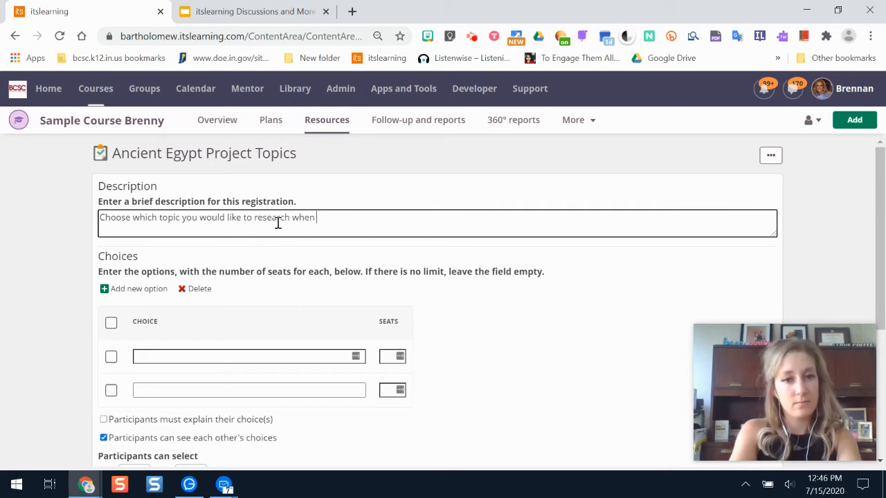
text(we study ancient E)
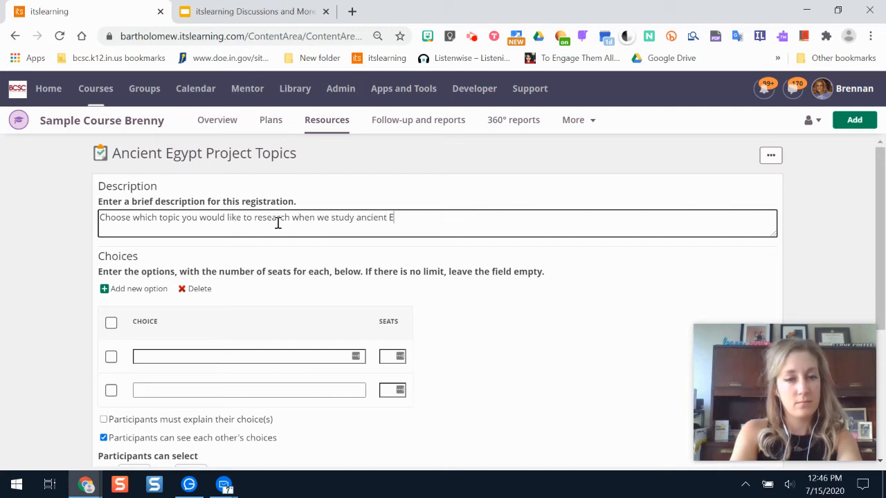
text(gypt. ONl)
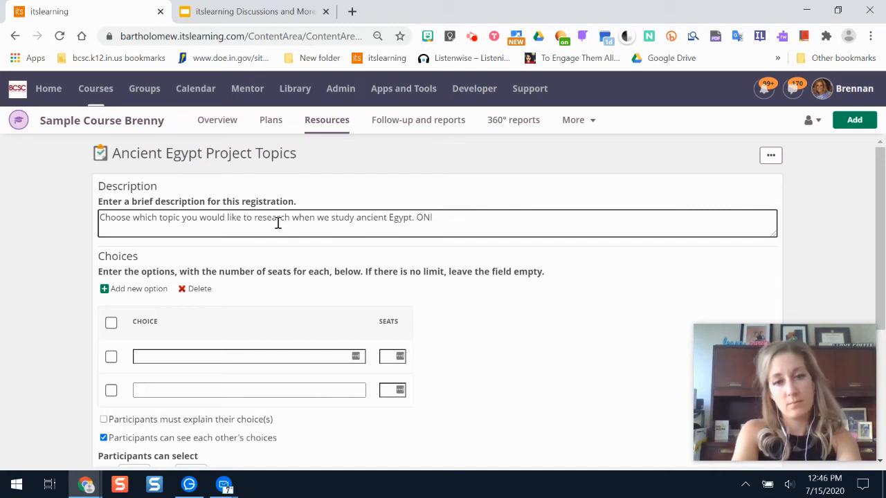
text(ynly one cho)
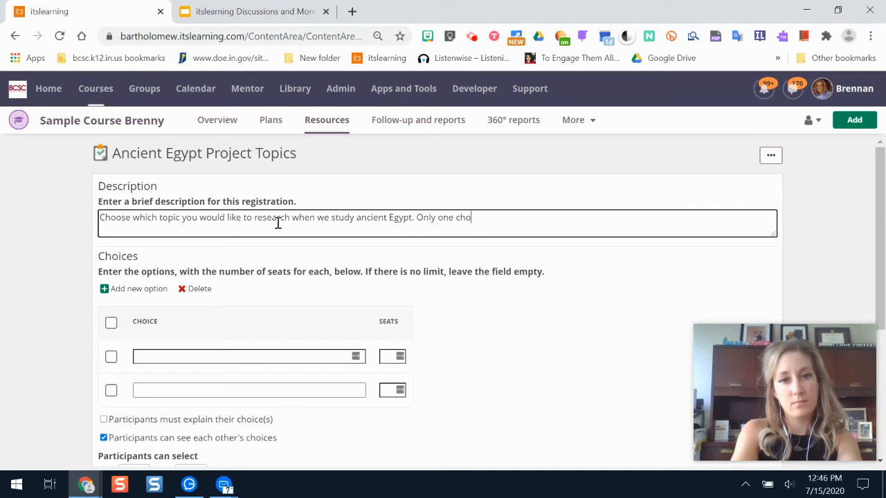
text(ice, pleas)
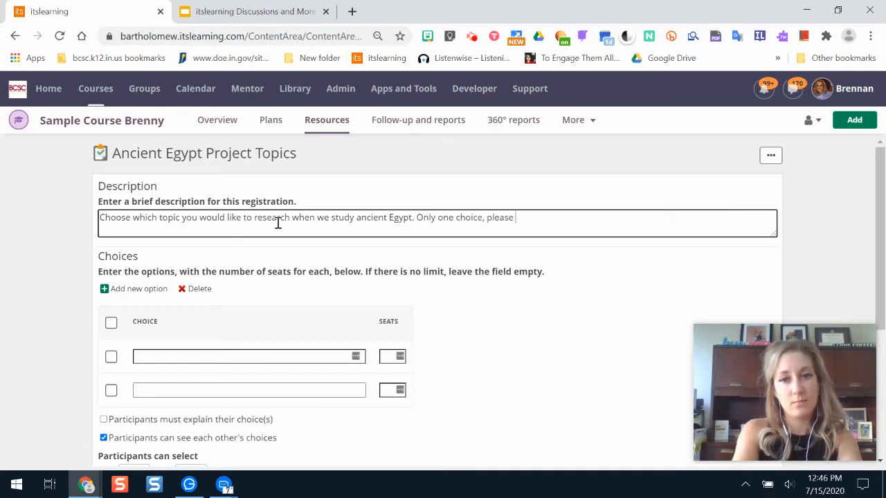
text(e!)
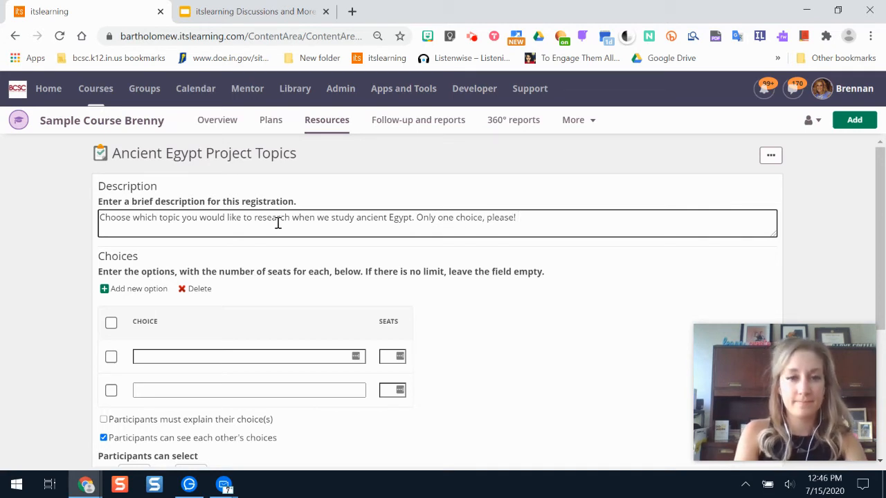
text( If you have questions)
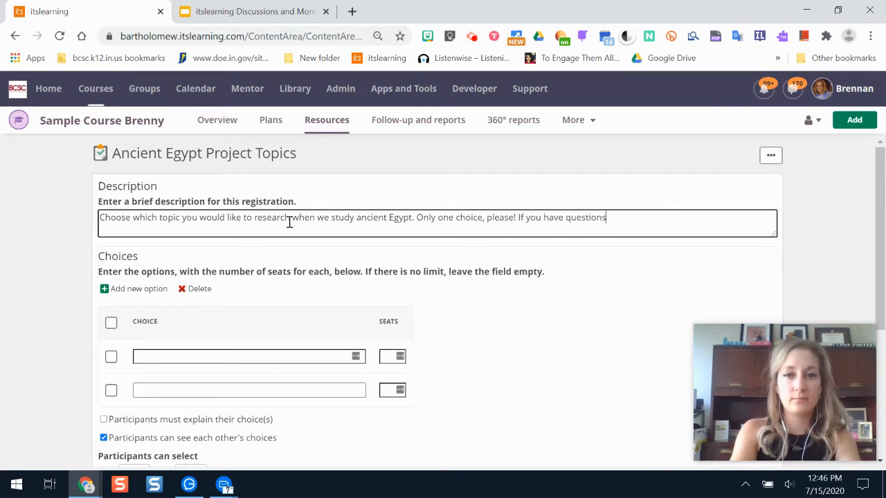
text(, let me know!)
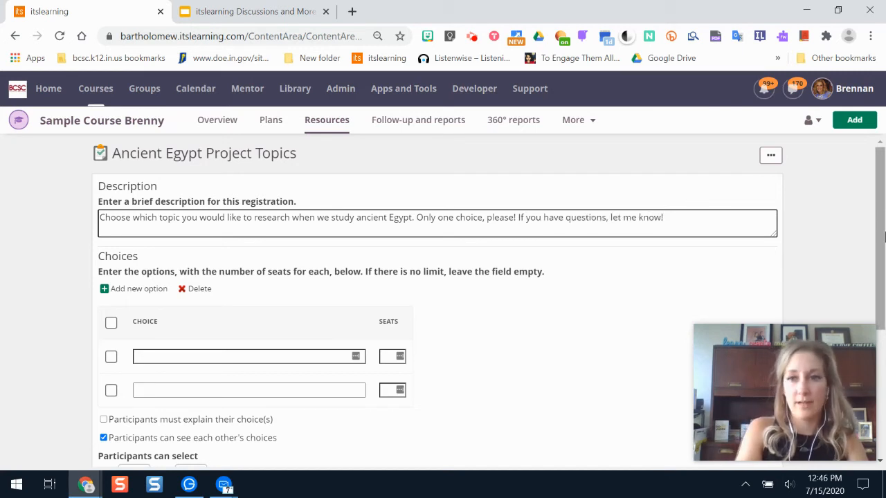
- Enter "Geography" as the registration's first choice without a seat limit, and move on to the second choice's name
drag(880, 232, 880, 240)
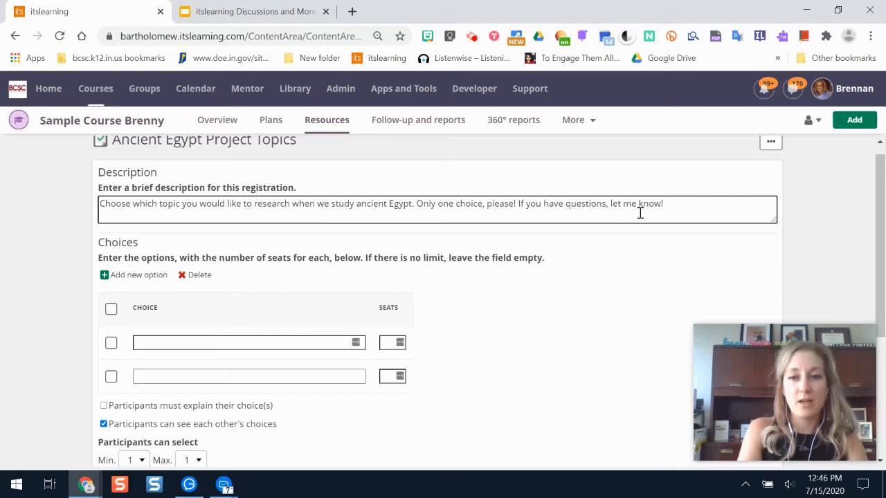
drag(879, 206, 878, 230)
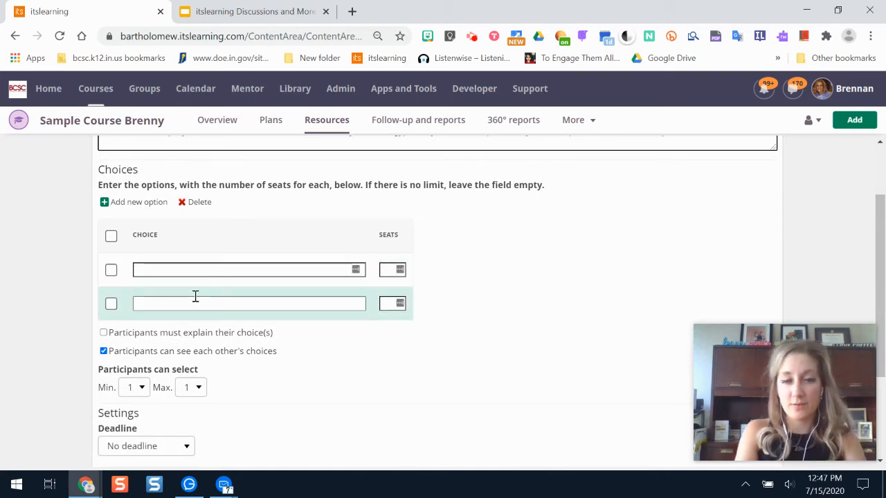
click(147, 269)
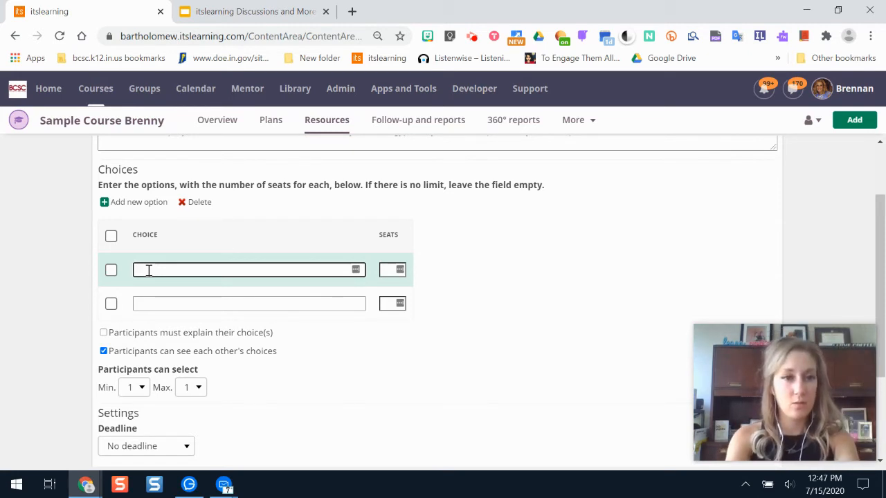
text(Geography)
key(Tab)
key(Tab)
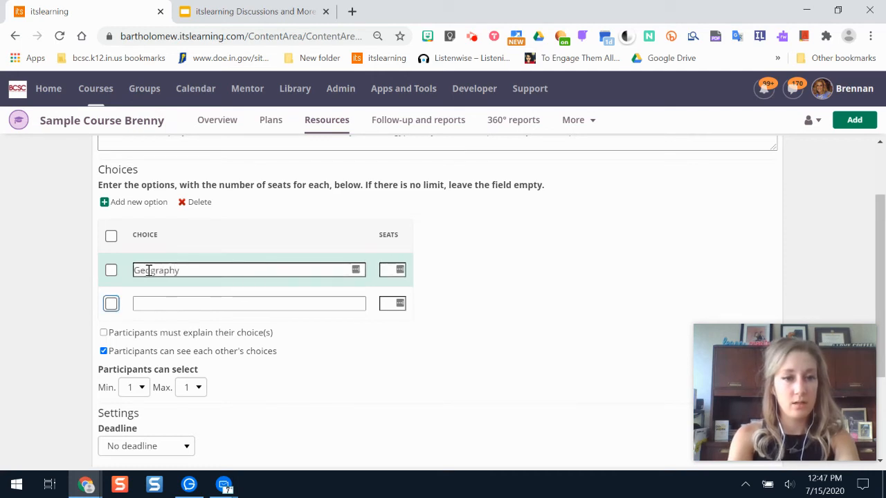
key(Tab)
text(Gover)
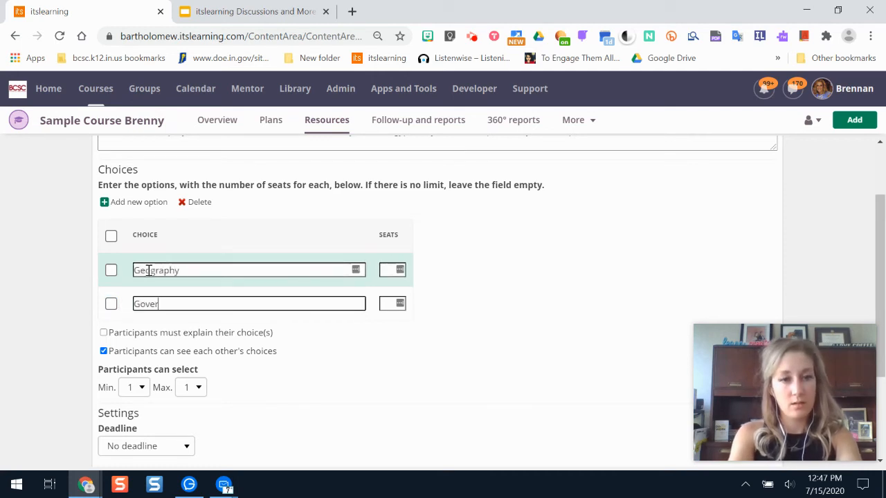
text(nment)
key(BackSpace)
key(BackSpace)
key(BackSpace)
key(BackSpace)
key(BackSpace)
key(BackSpace)
key(BackSpace)
key(BackSpace)
key(BackSpace)
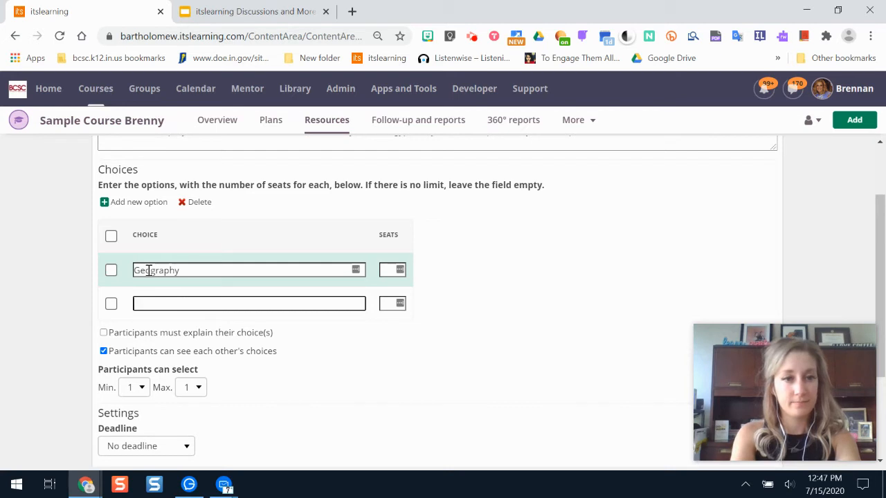
- Name the registration's second choice "Pharaohs / Rulers" and add a third choice named "Religion", both without a seat limit
text(Phara)
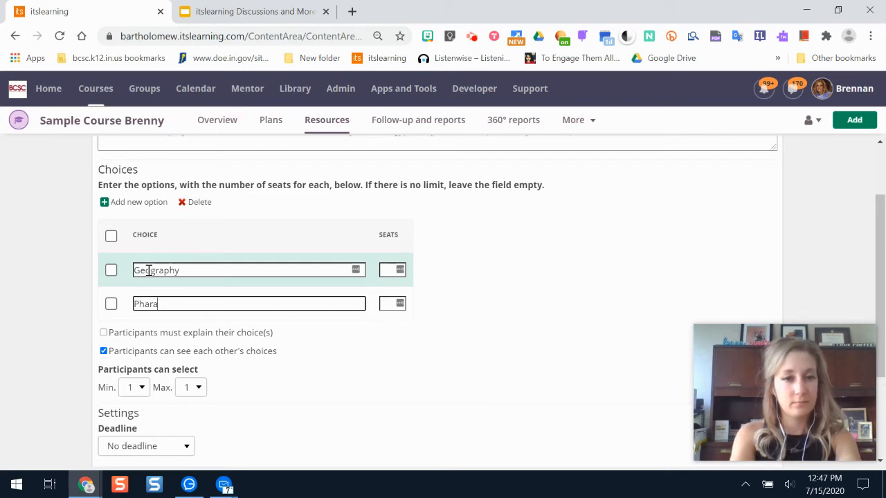
text(ohs / Rulers)
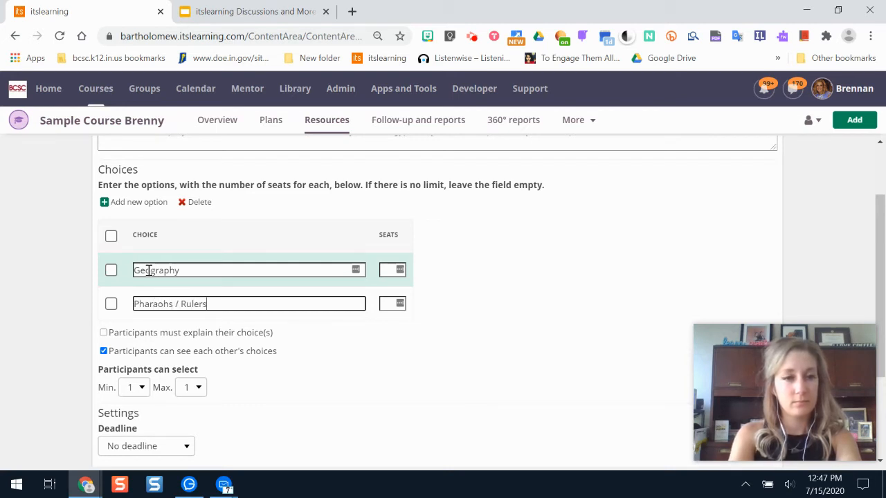
key(Tab)
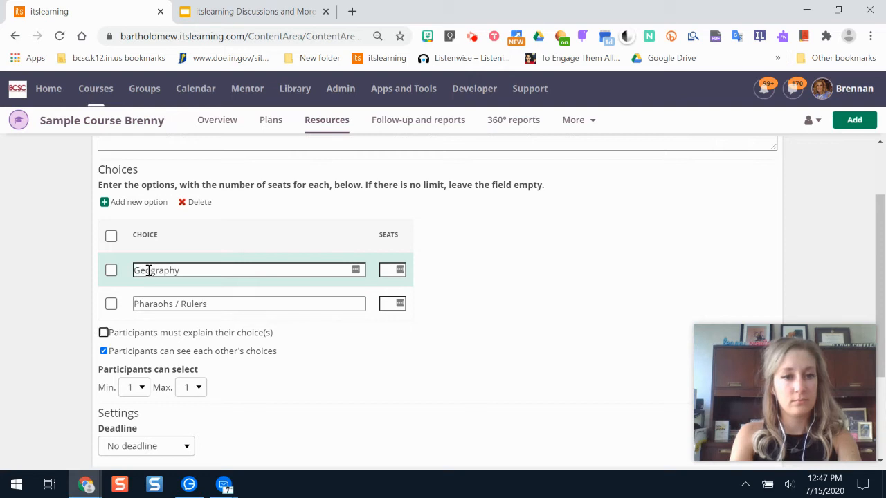
click(137, 201)
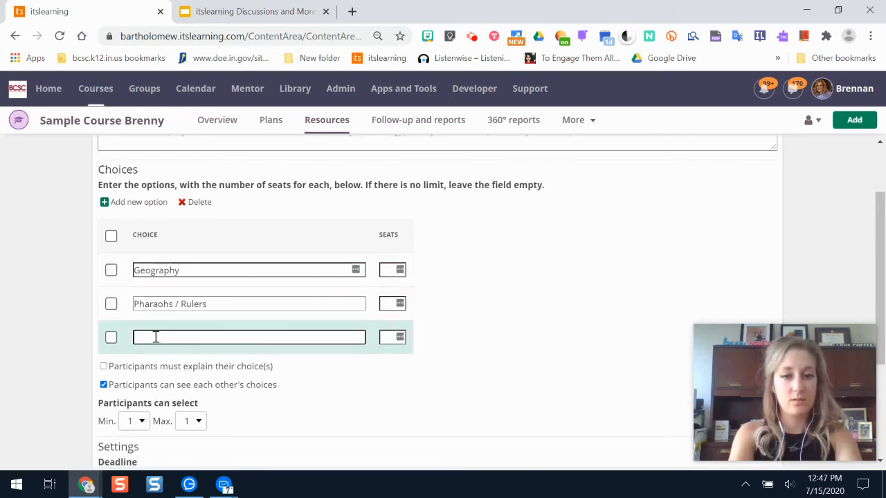
text(Religion ()
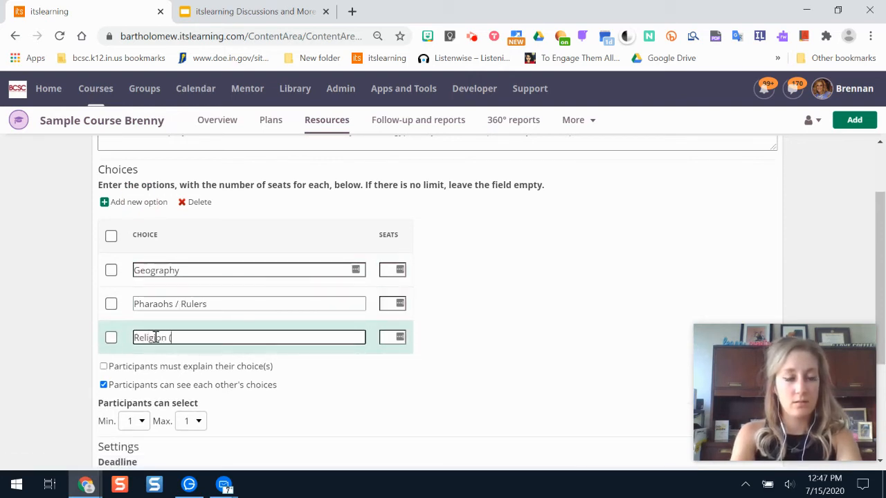
key(BackSpace)
key(BackSpace)
- Add three more choices to the registration: "Architecture", "Fashion" and "Inventions"
click(142, 206)
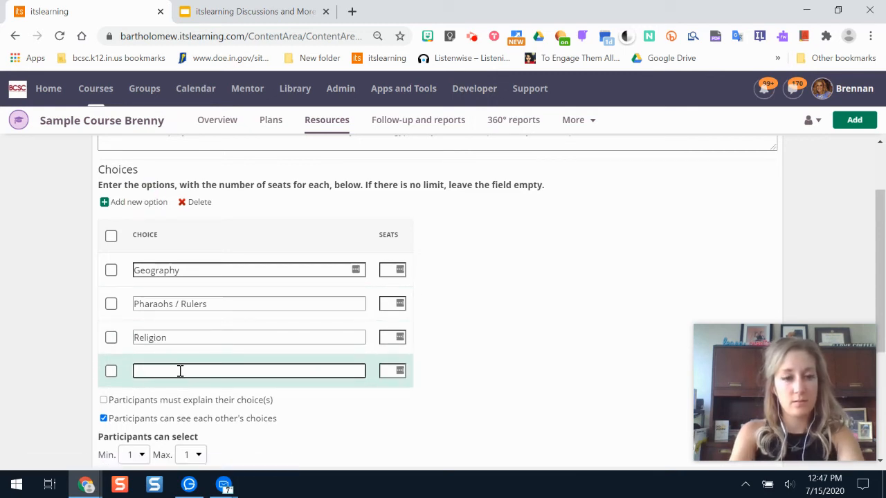
text(Architecture)
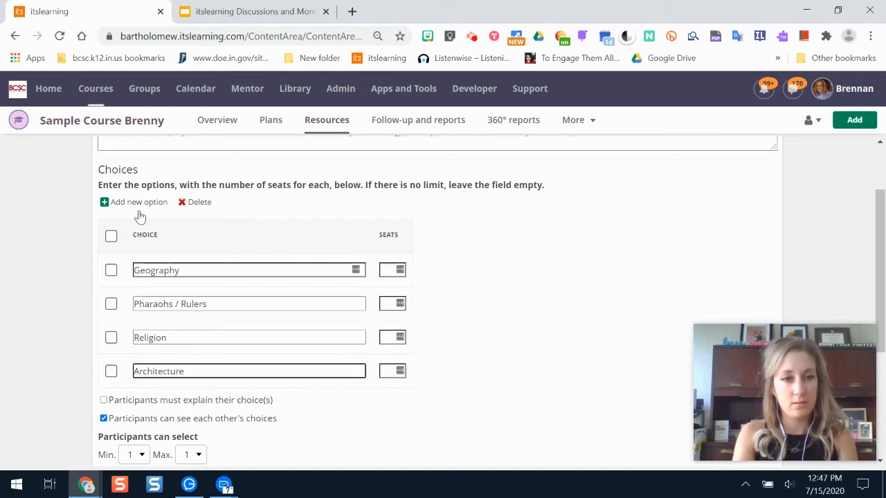
click(139, 205)
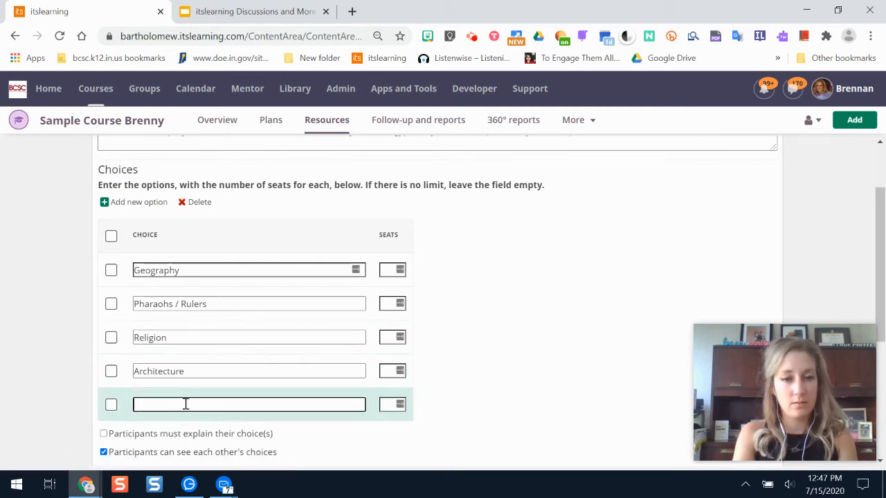
text(Fash)
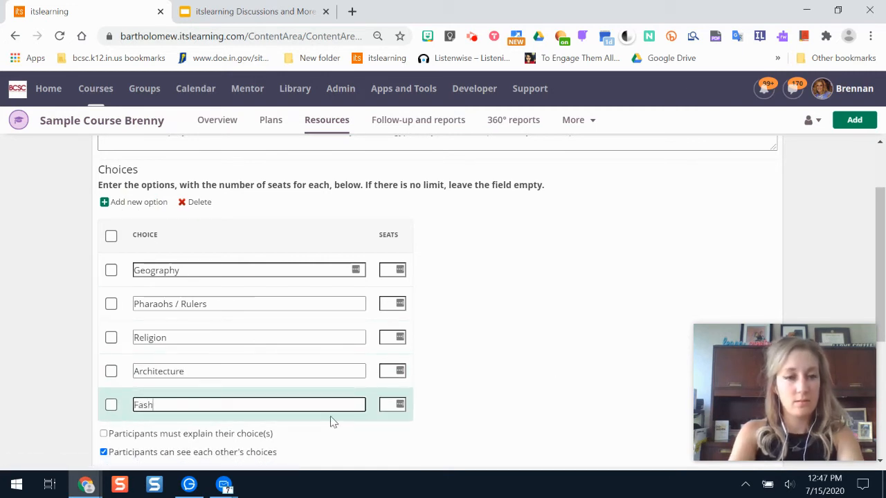
text(ion)
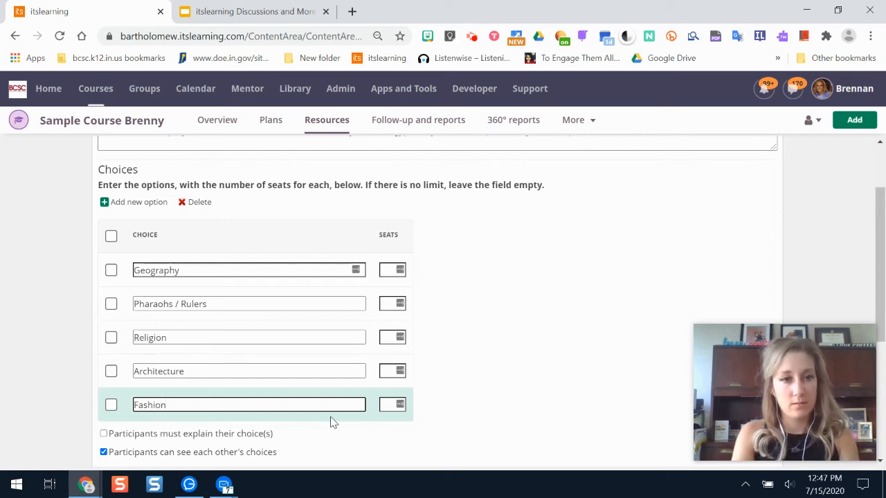
click(141, 202)
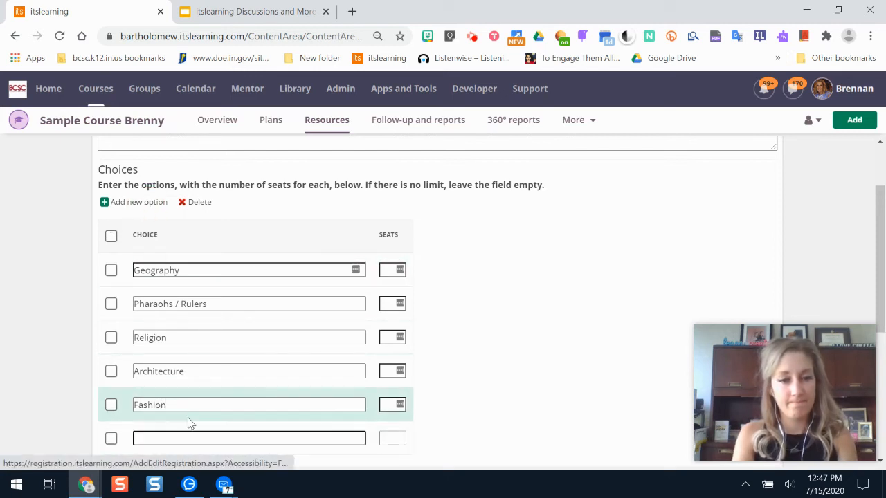
text(Invention)
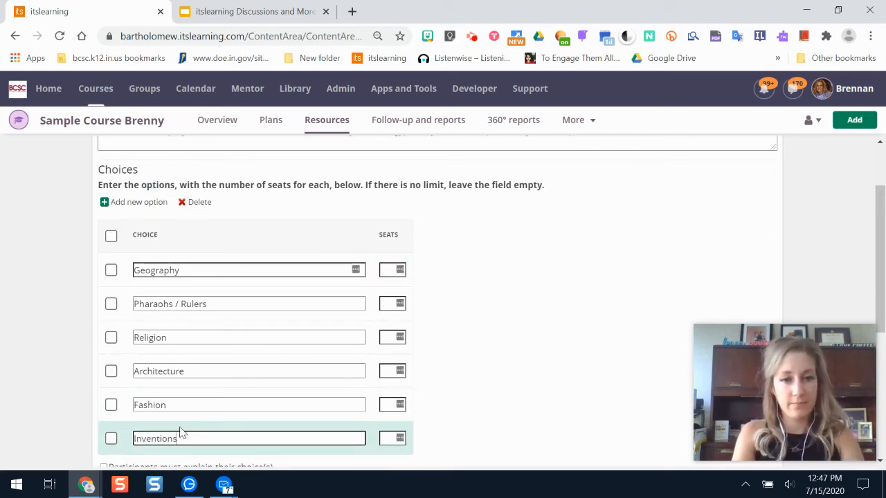
text(s)
- Set the number of seats to 3 for Geography, 3 for Pharaohs / Rulers and 2 for Religion
drag(879, 246, 880, 296)
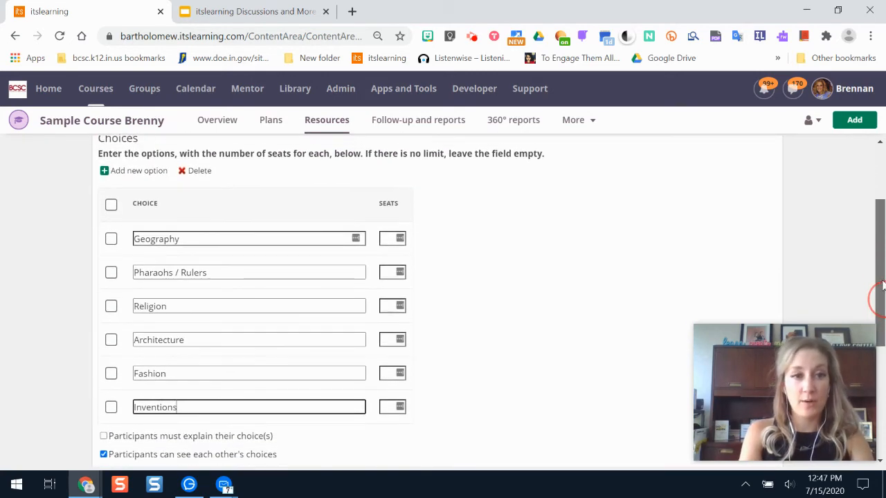
click(388, 241)
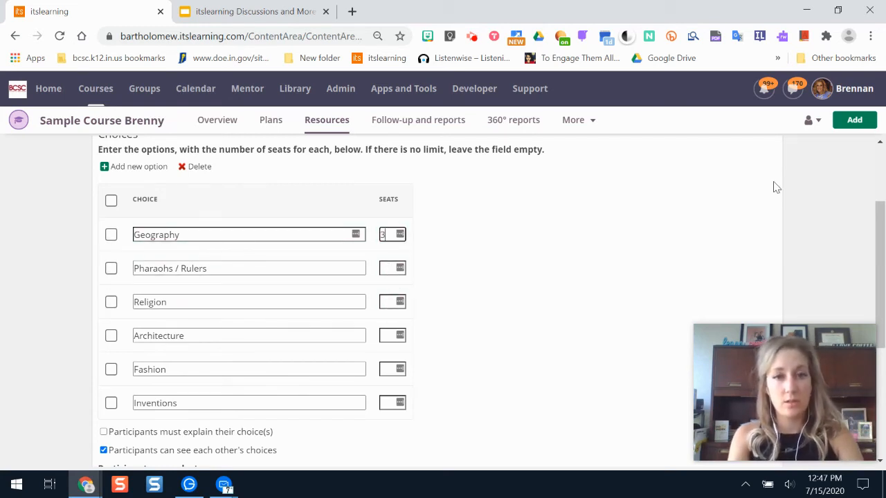
click(391, 269)
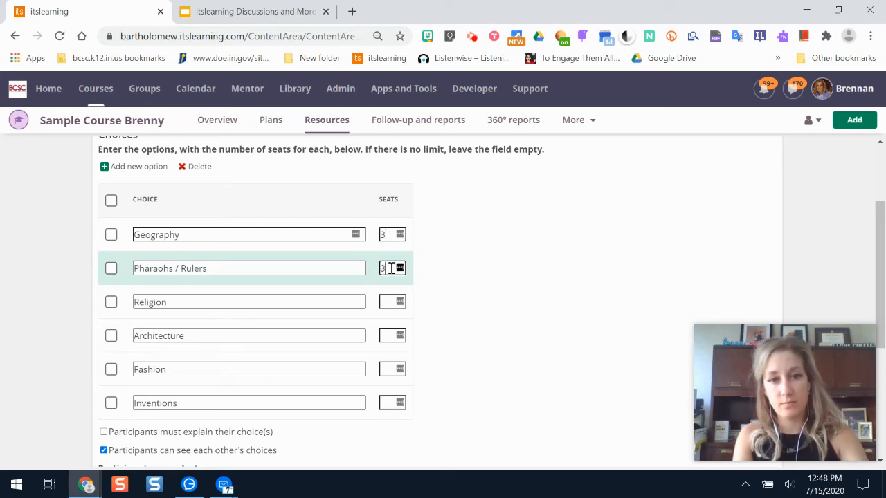
text(3)
click(391, 302)
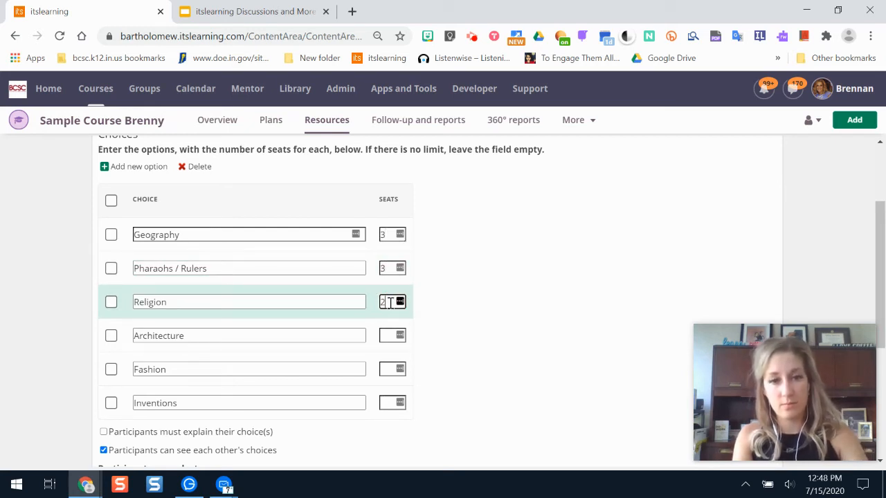
text(2)
- Set the number of seats to 2 for Architecture, 2 for Fashion and 4 for Inventions
click(391, 336)
text(2)
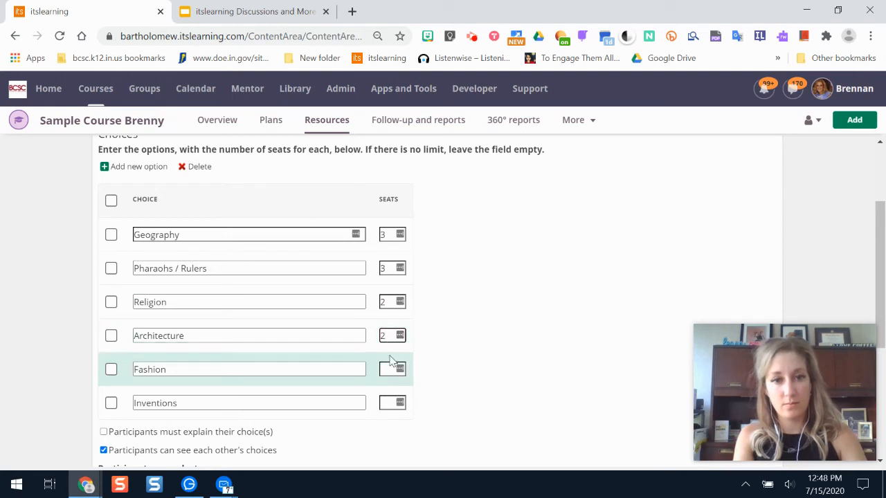
click(390, 368)
text(2)
click(390, 402)
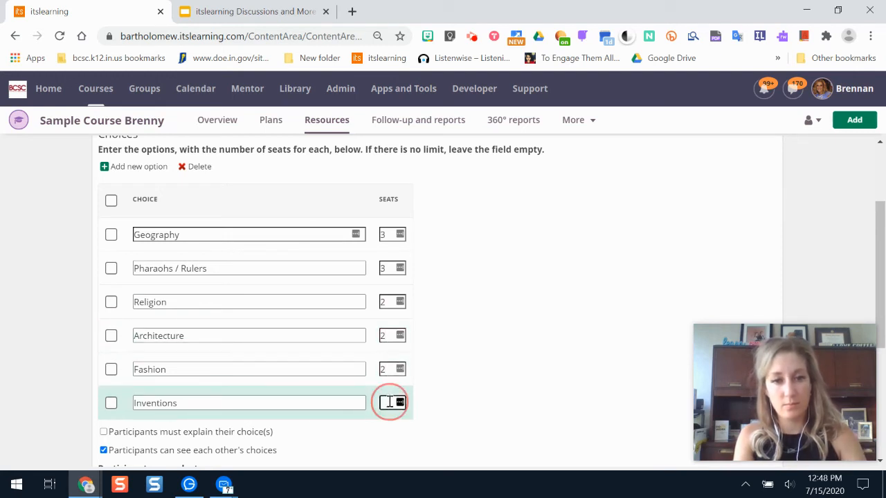
text(4)
click(722, 247)
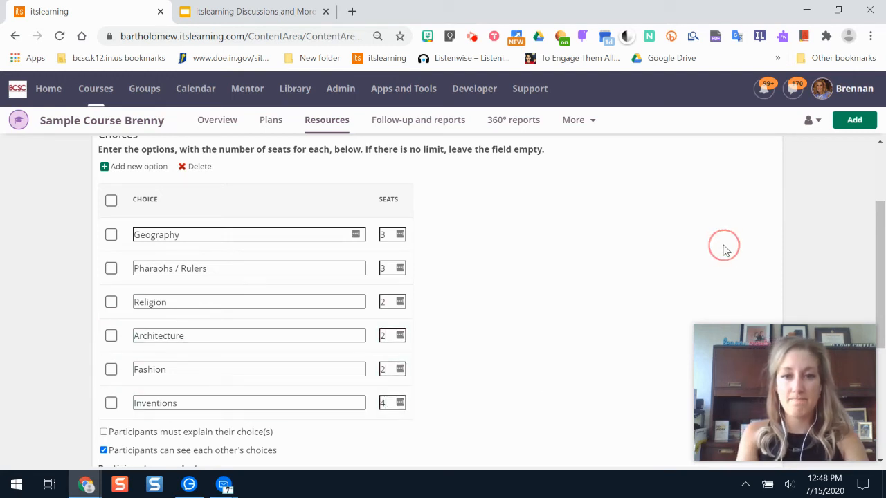
- Require participants to explain their choices, stop them from seeing each other's choices, and save the registration
drag(881, 225, 880, 228)
scroll(879, 223, down, 3)
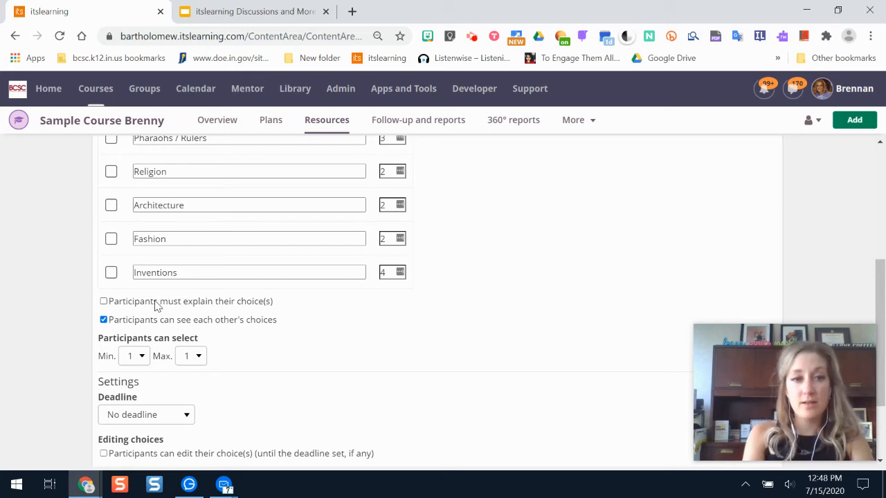
click(104, 301)
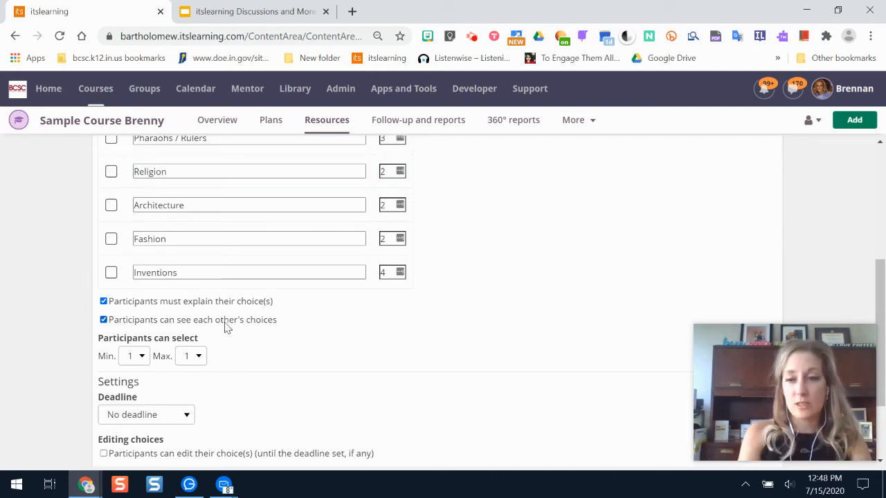
click(104, 320)
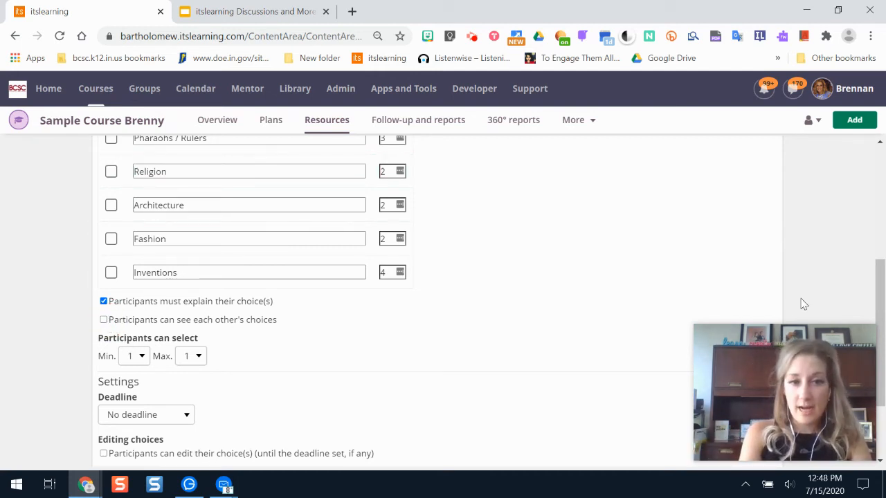
scroll(485, 304, down, 2)
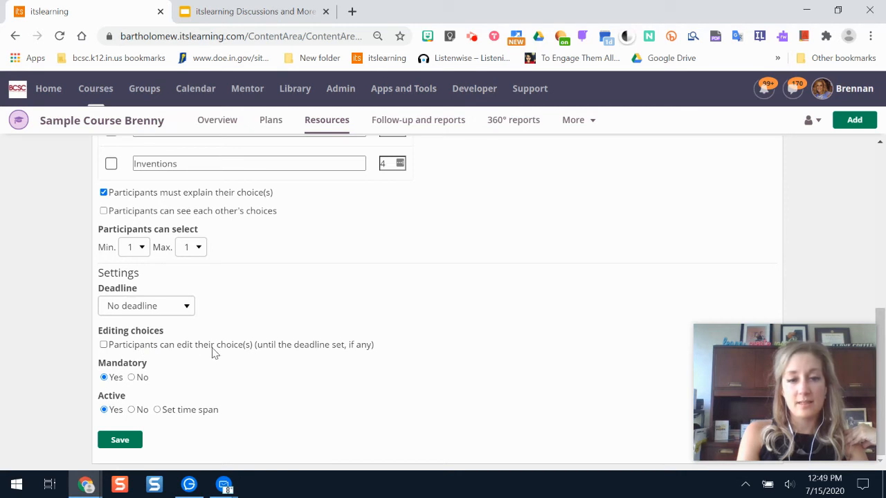
click(122, 445)
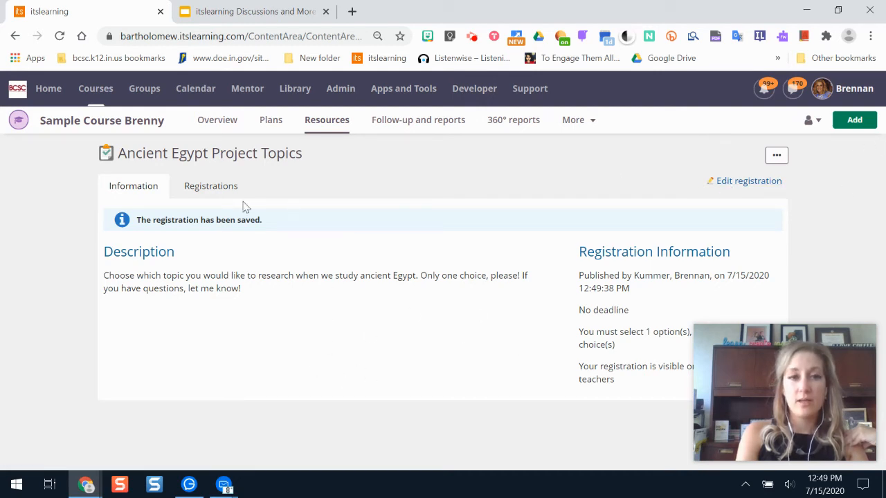
- View the sign-ups for Ancient Egypt Project Topics, checking the participants under Geography and those not registered
click(213, 187)
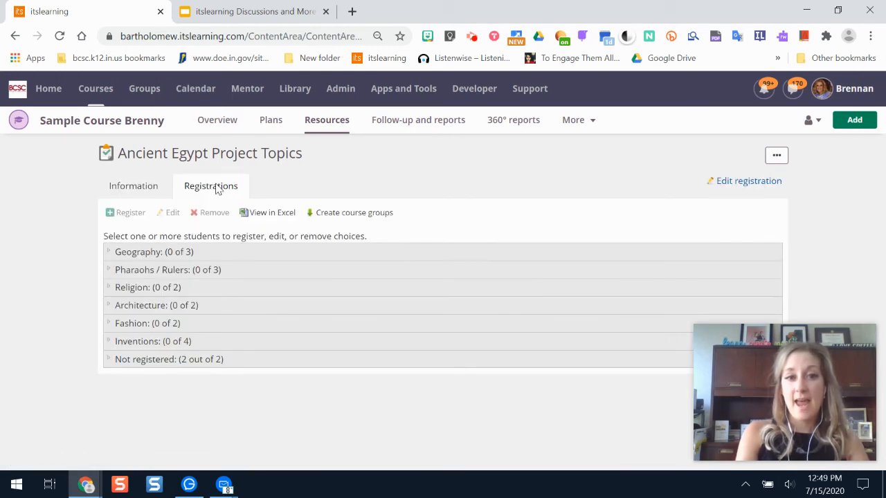
click(190, 255)
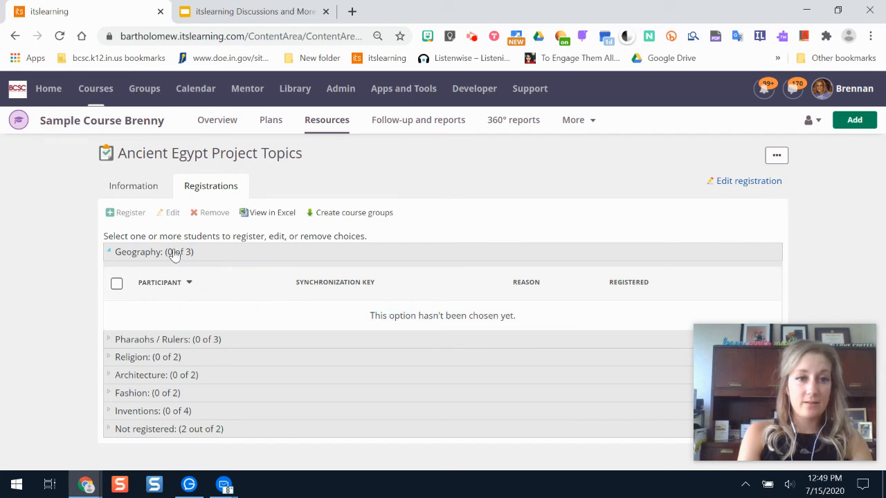
click(174, 255)
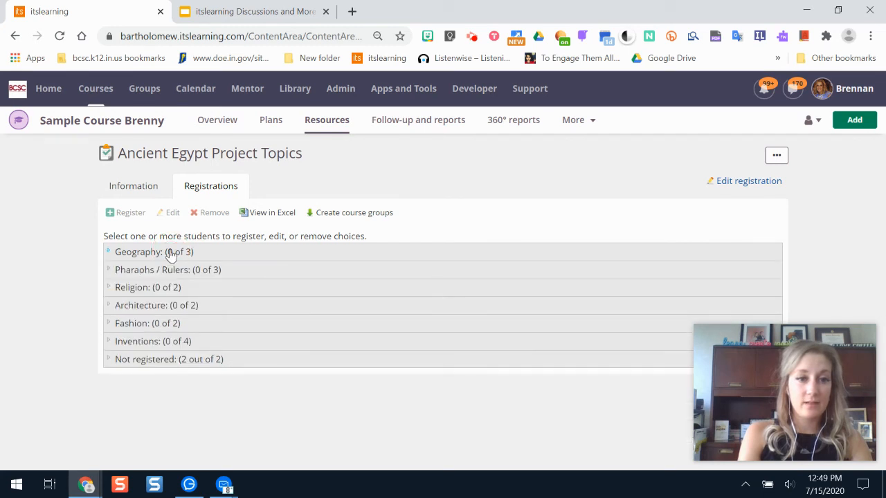
click(171, 363)
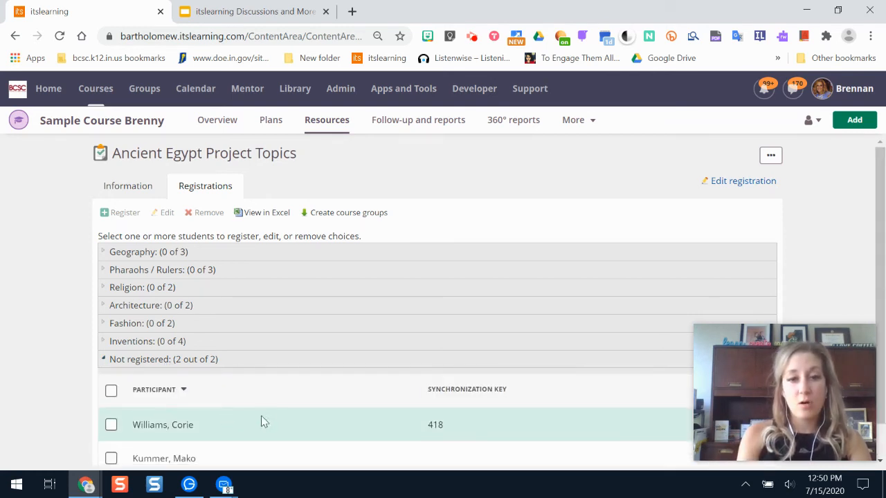
scroll(330, 415, down, 1)
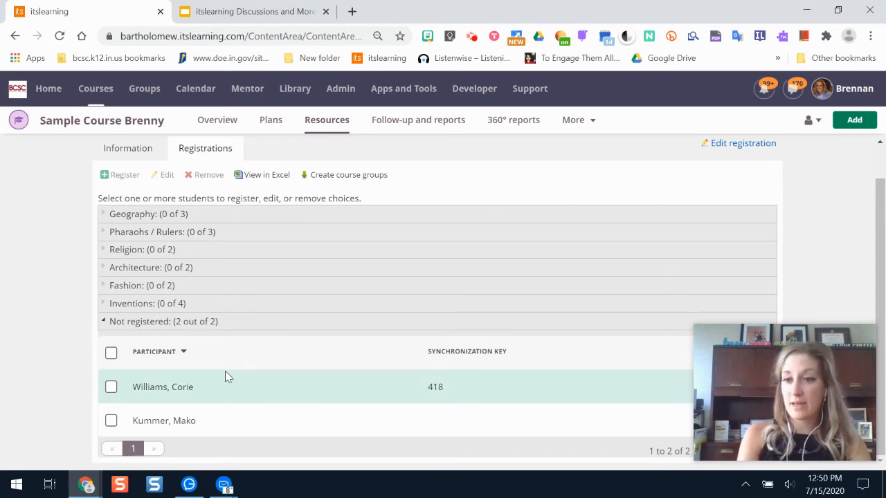
click(121, 321)
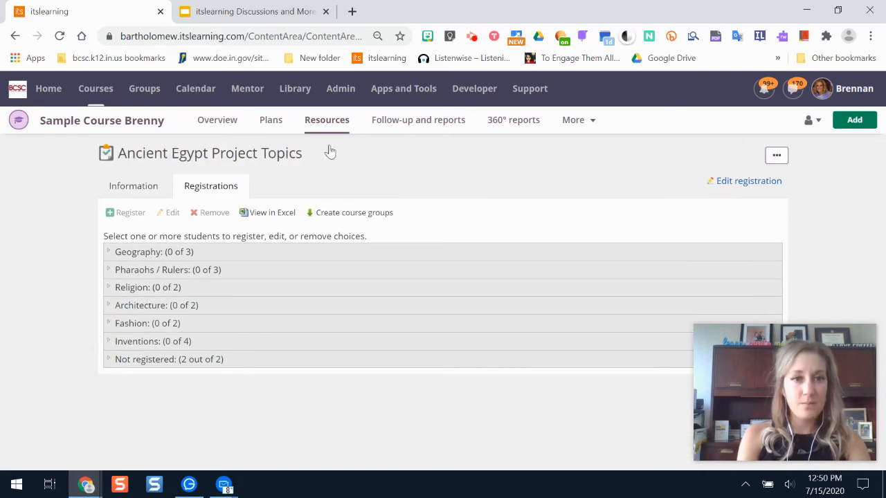
- Open the Novel Study Book Choice registration from the course resources and view the sign-ups and reasons for The Hunger Games
click(322, 130)
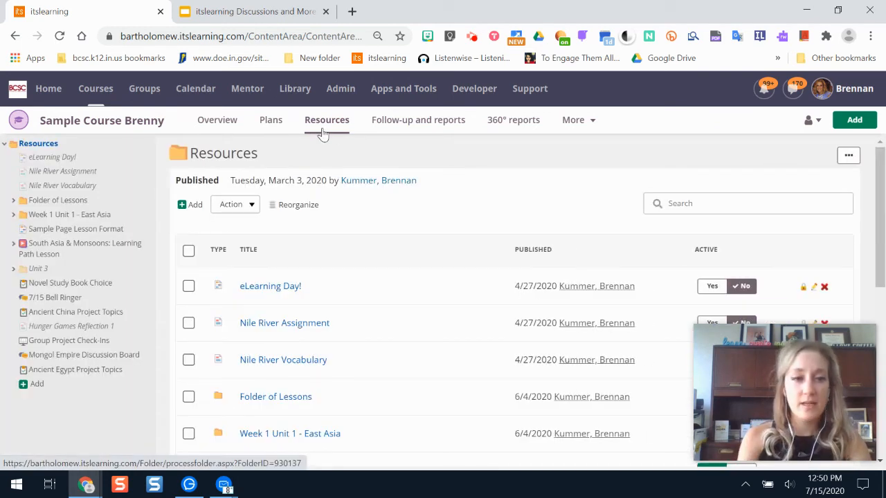
click(82, 283)
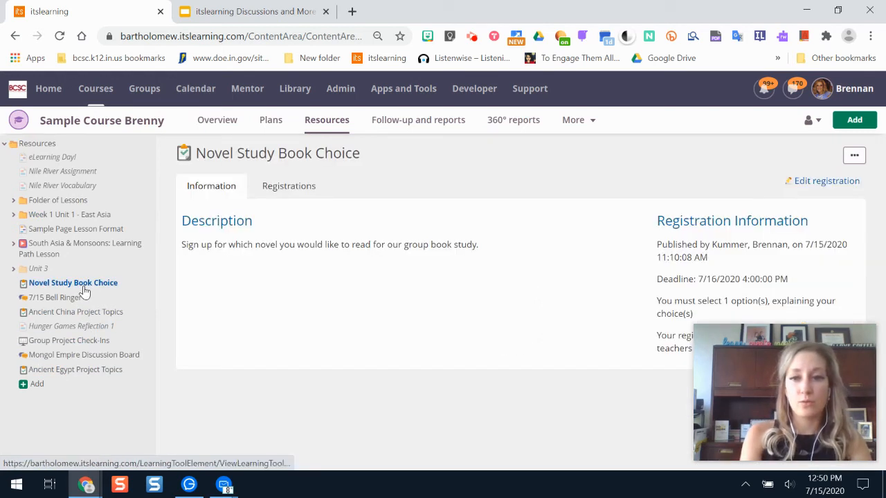
click(292, 187)
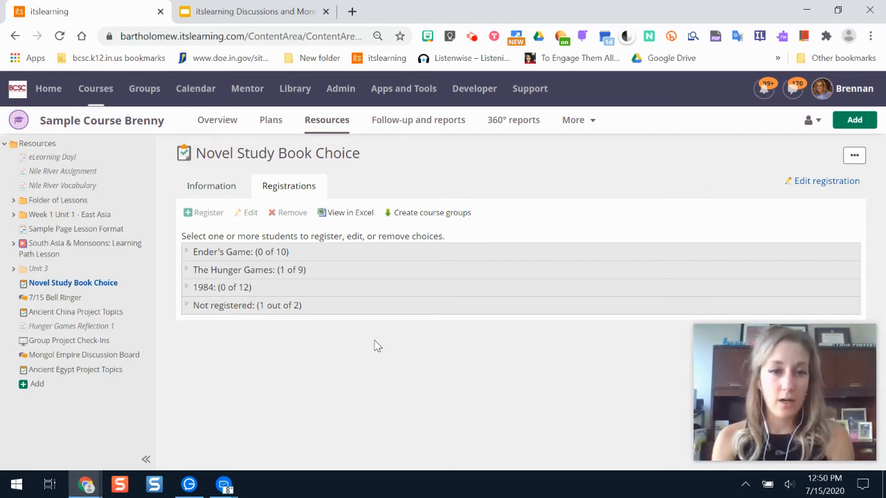
click(292, 276)
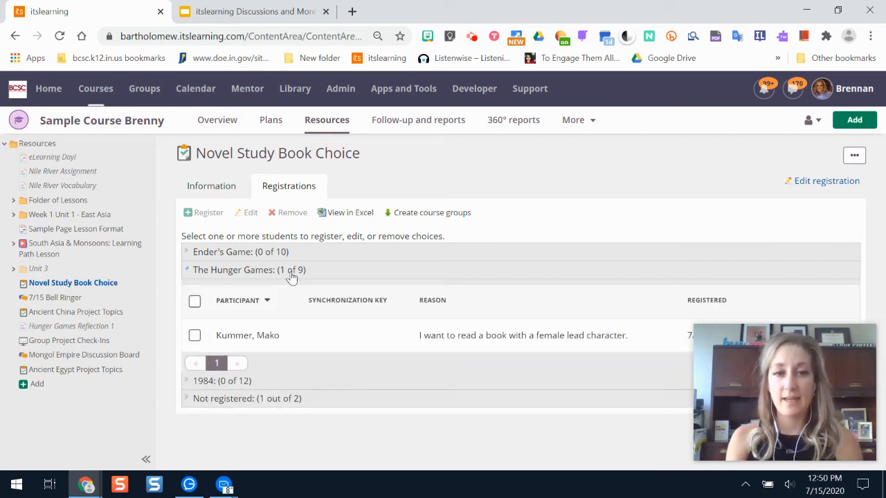
drag(809, 325, 799, 84)
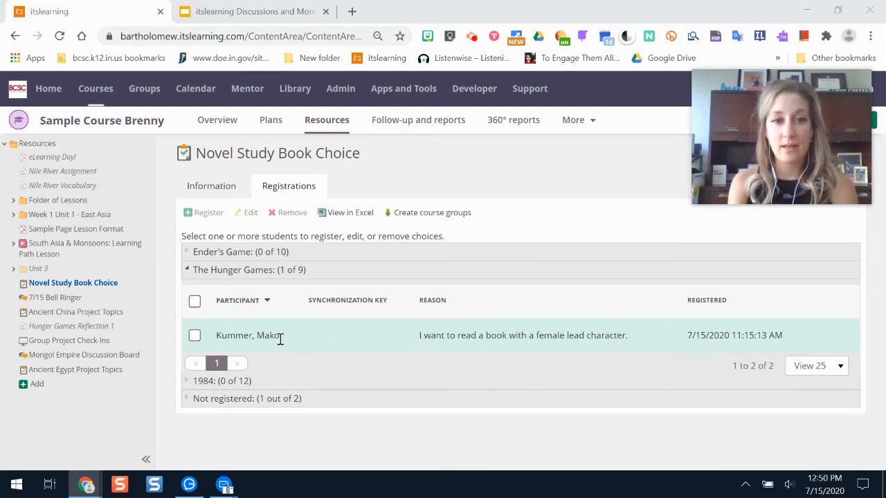
- Try selecting the participant registered for The Hunger Games, clear all selections, and collapse that book's list
click(195, 341)
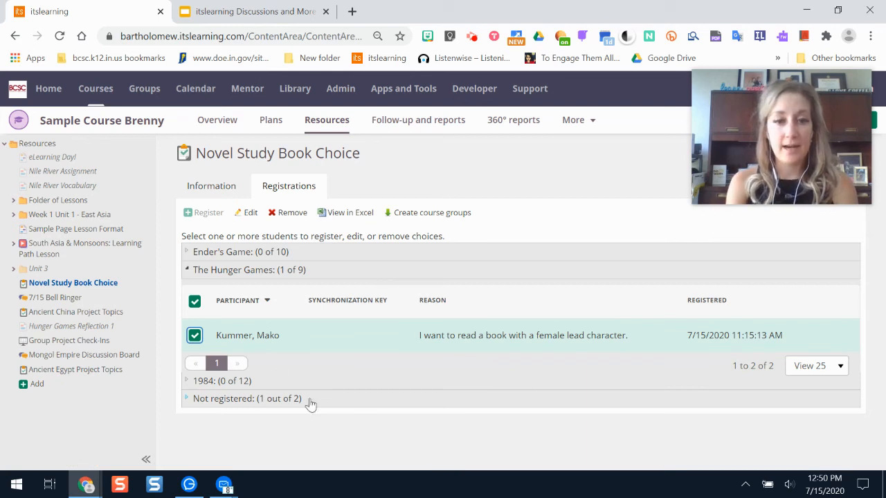
click(194, 335)
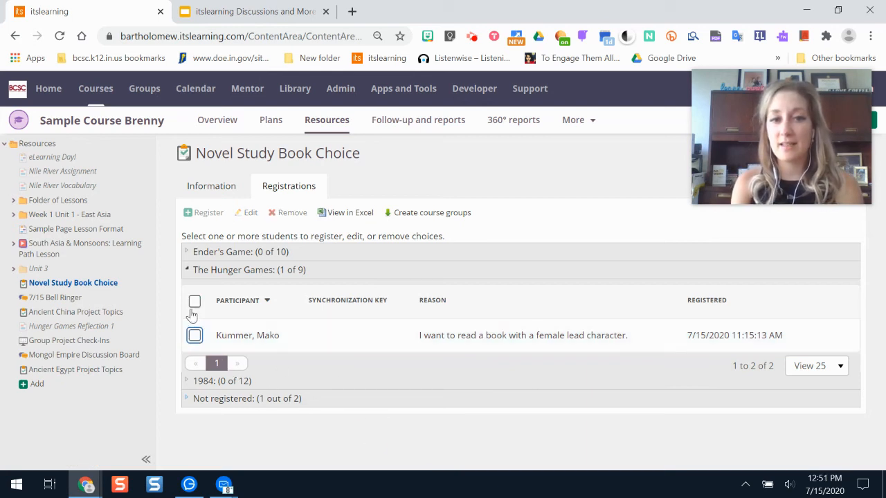
click(195, 301)
click(194, 302)
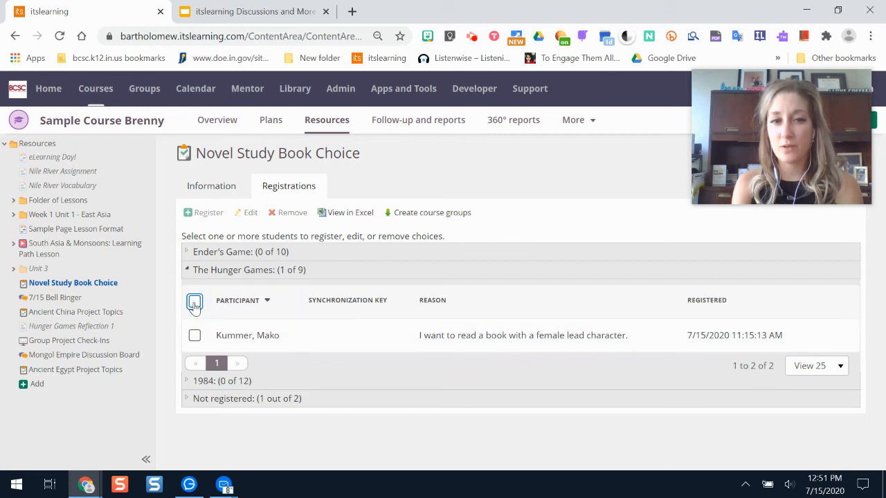
click(187, 270)
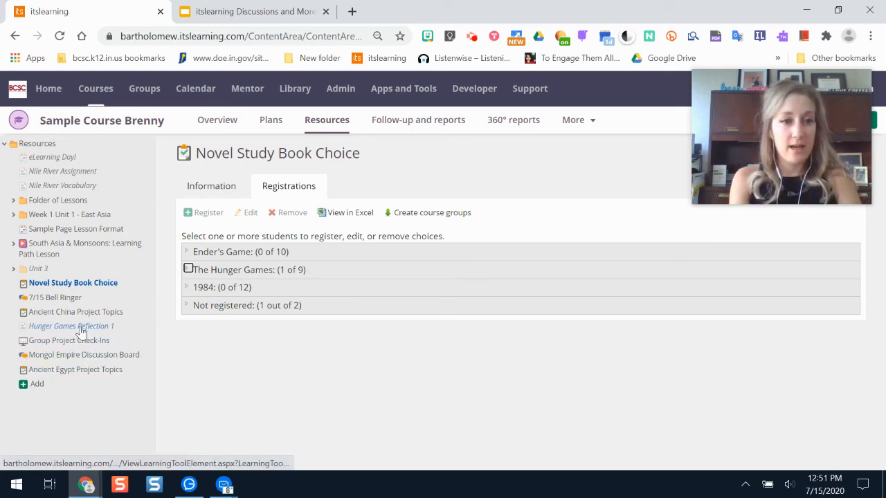
- View the registrations for Ancient China Project Topics and switch to the itslearning Discussions and More presentation
click(111, 312)
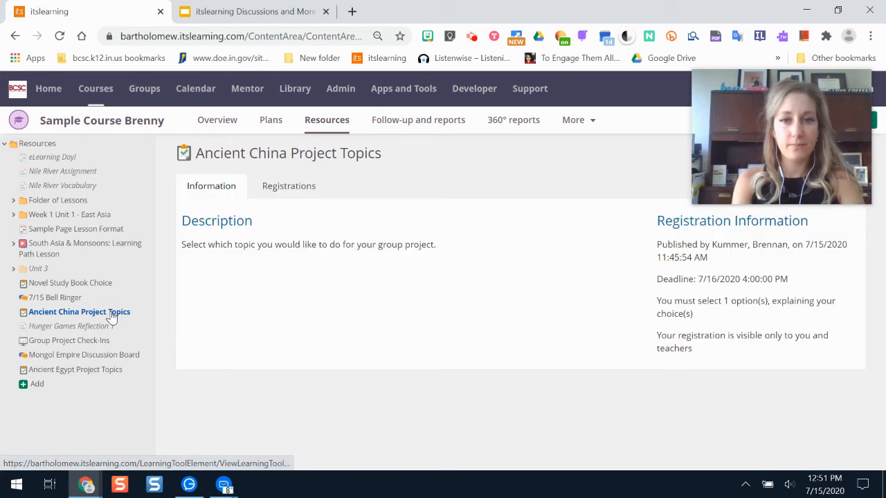
click(296, 195)
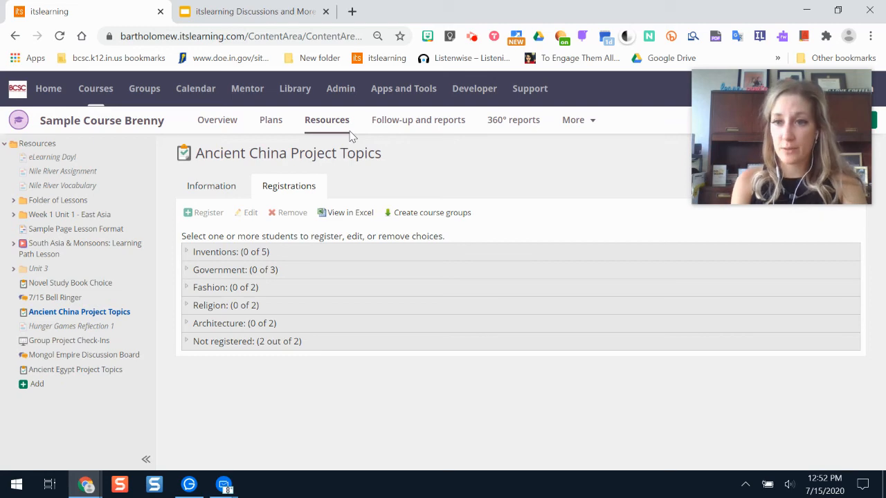
click(243, 11)
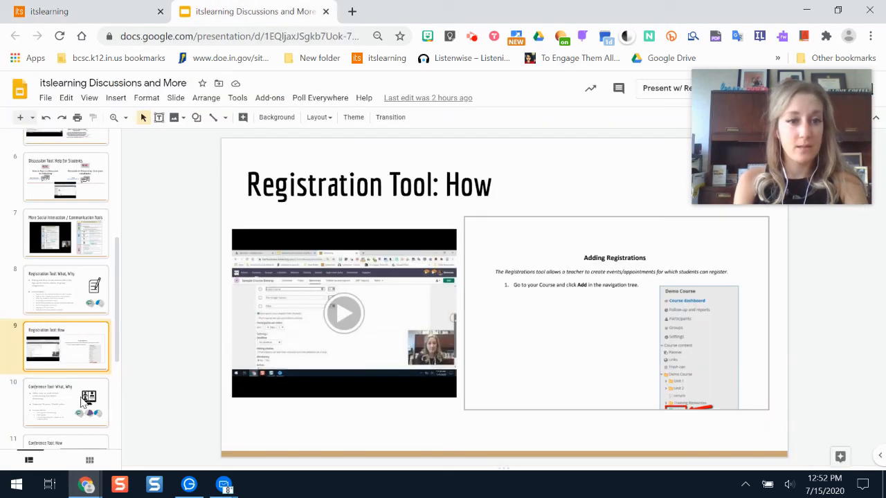
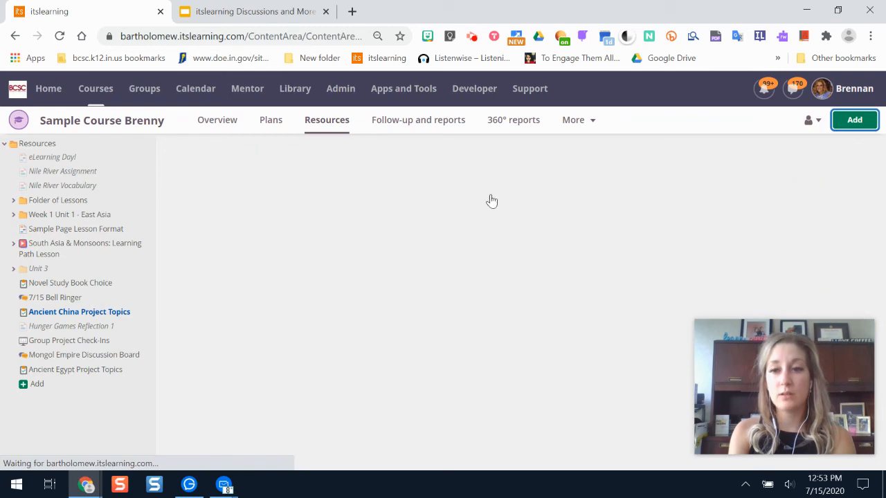
- Create a new Conference activity in the course and title it "Group Work Check In"
scroll(879, 225, down, 5)
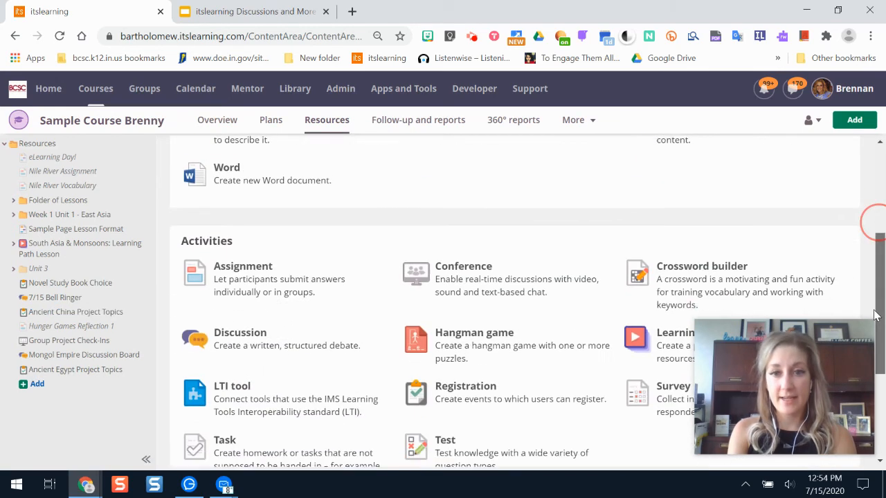
click(470, 161)
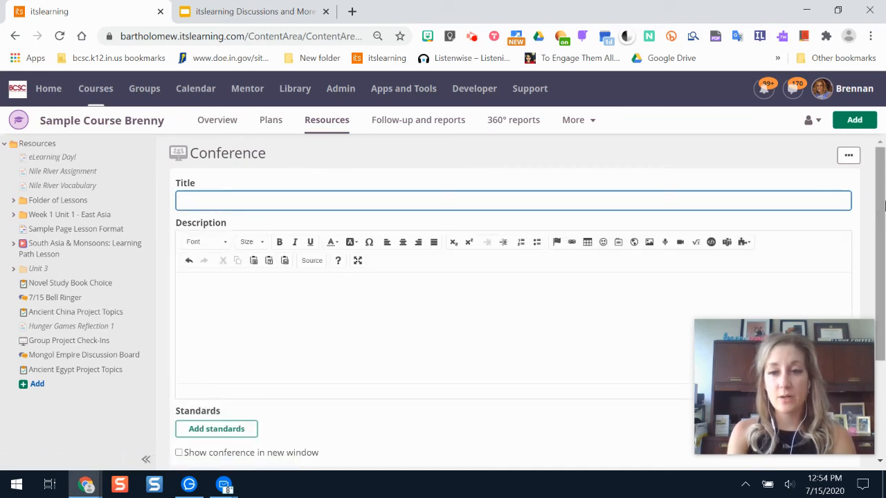
click(273, 203)
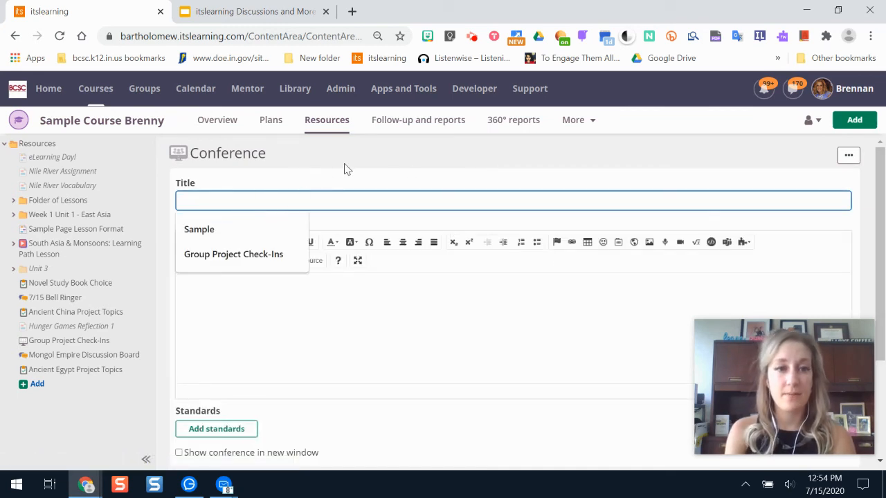
click(344, 166)
click(274, 204)
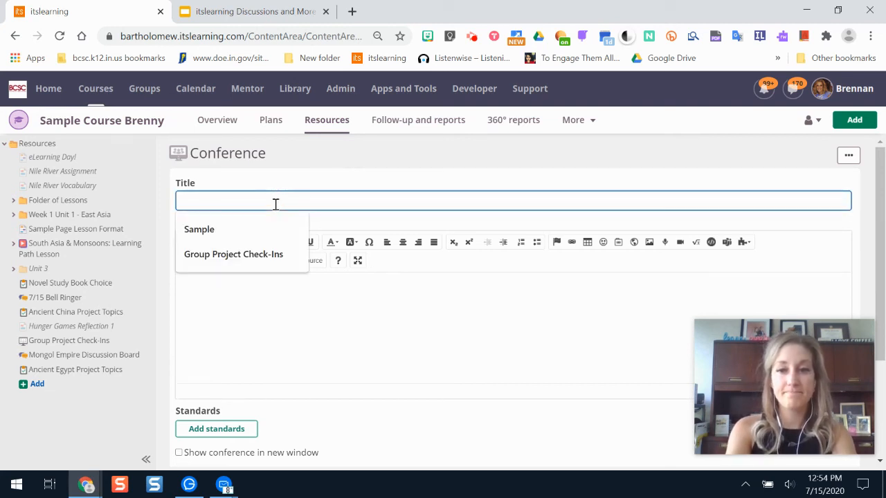
text(Group Work)
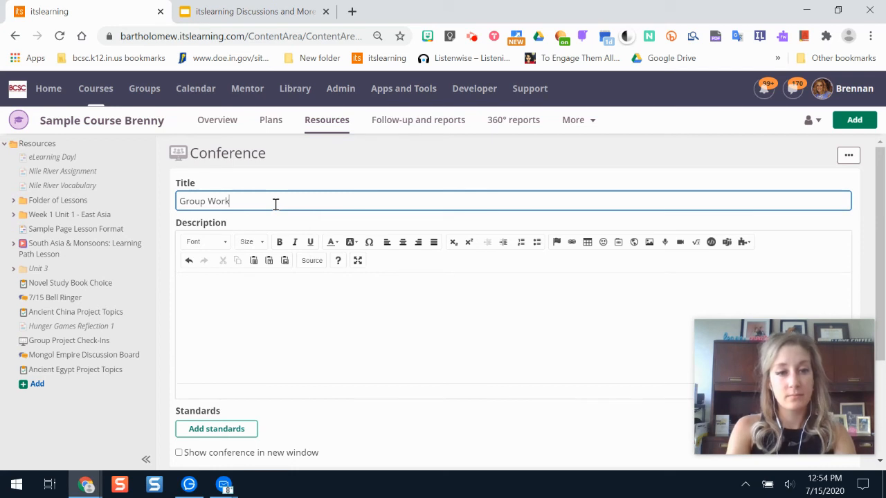
text( Check In)
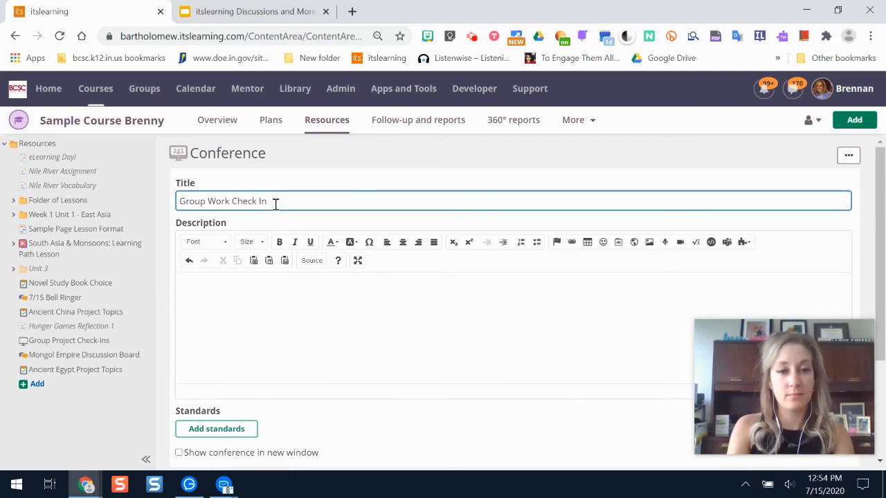
- Write the description "Chat here with your group members about your project.", adding that the teacher will be available to help with the project as needed
click(239, 356)
text(Chat here)
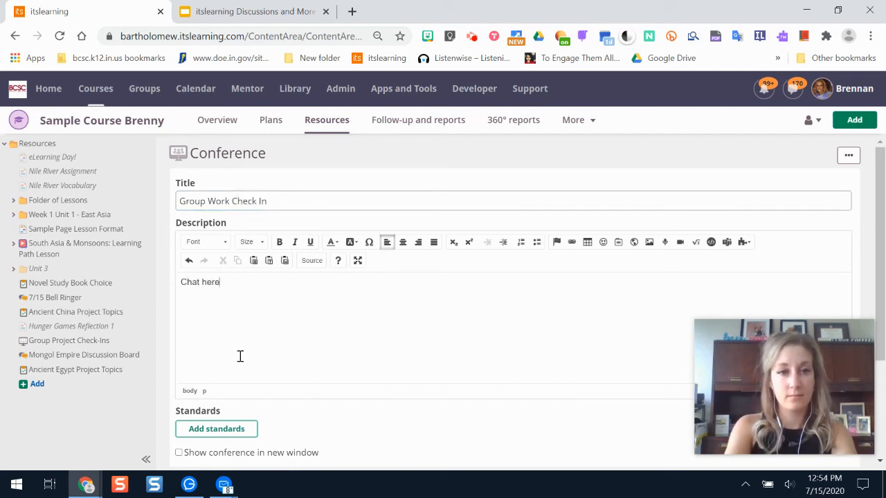
text( with your group )
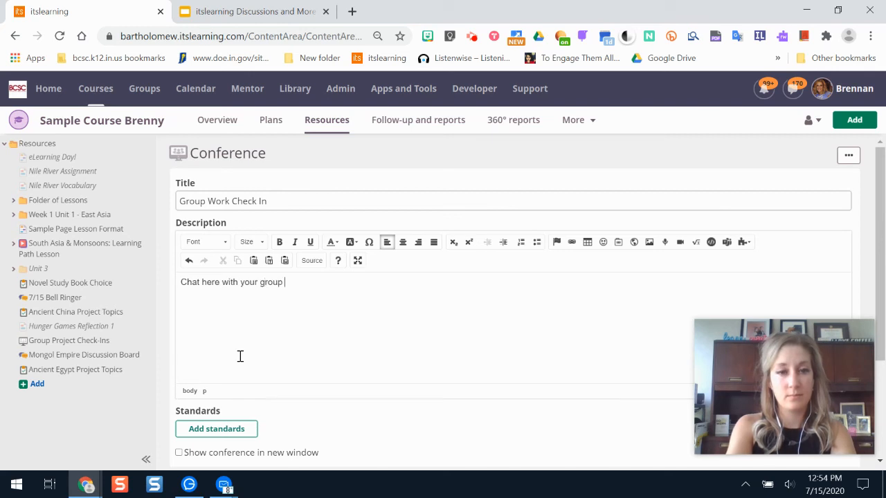
text(members about your proje)
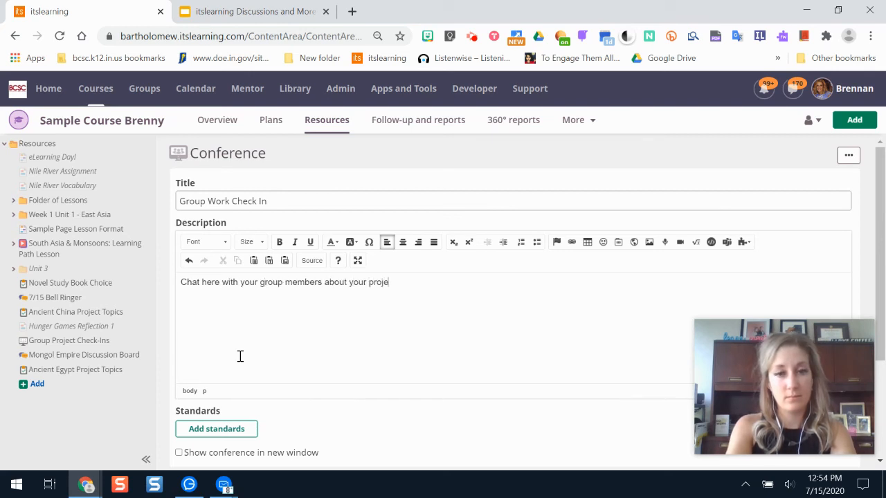
text(ct. M)
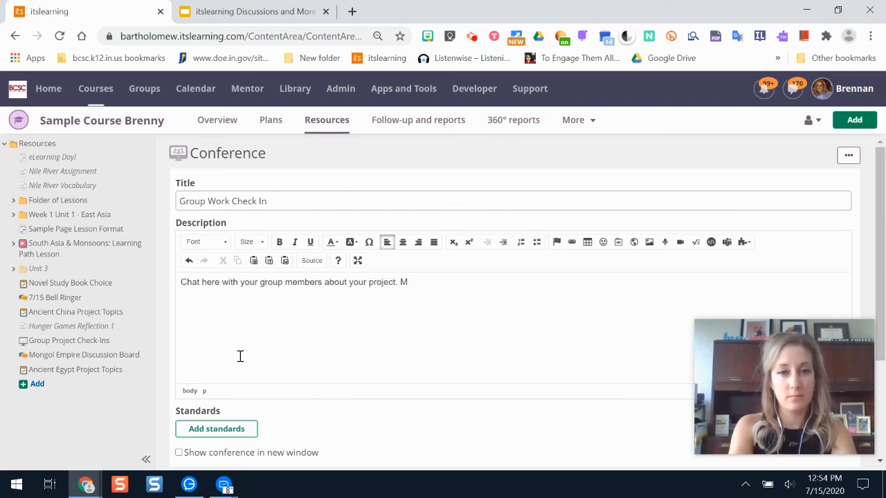
text(rs. )
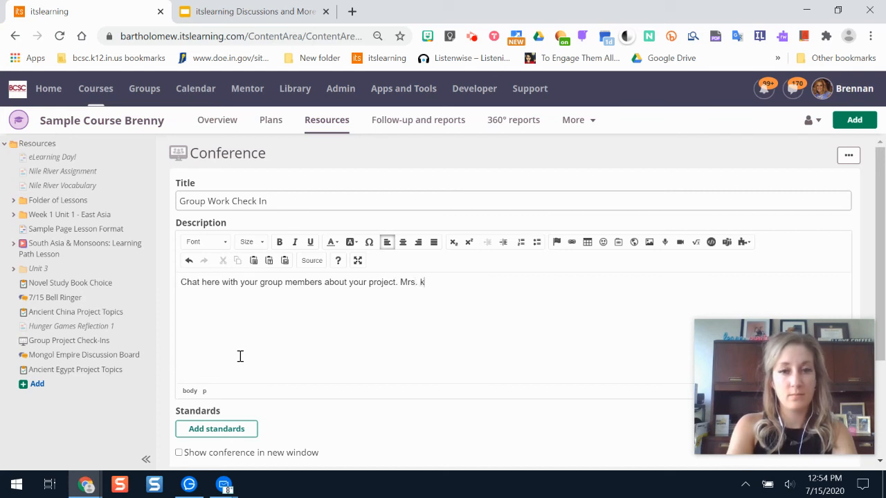
text(Kummer wi)
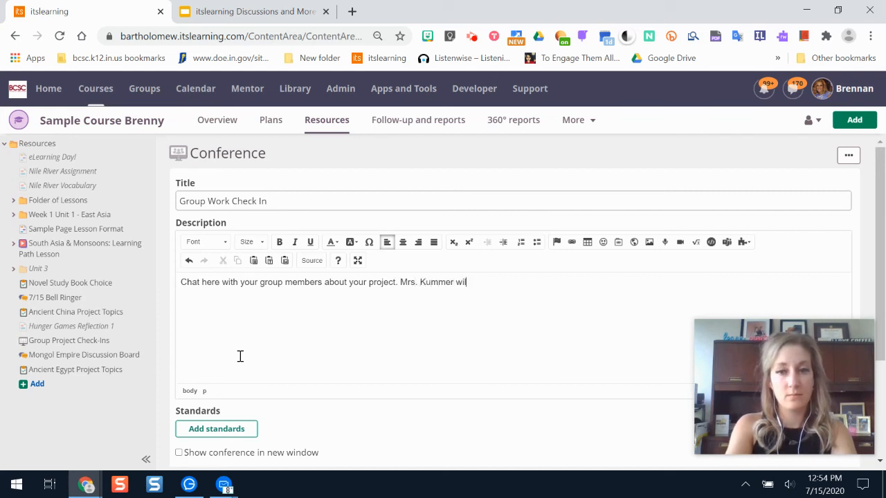
text(ll be available to help wit)
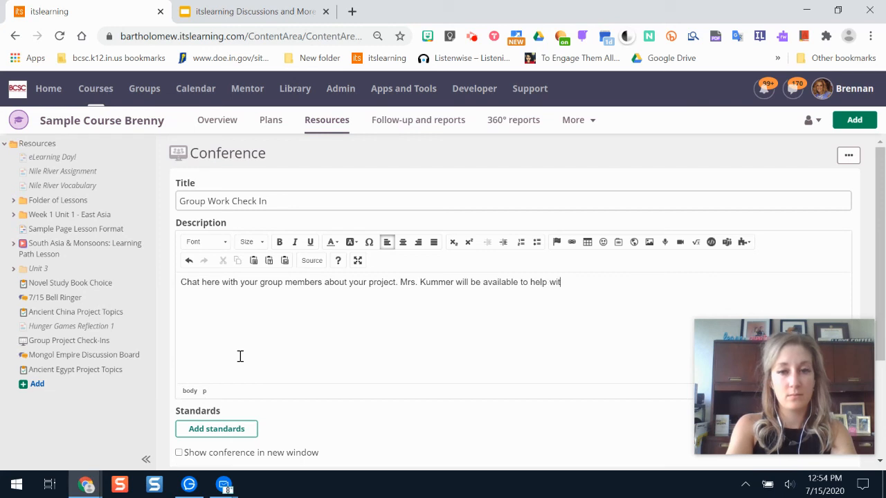
text(h your projecta s)
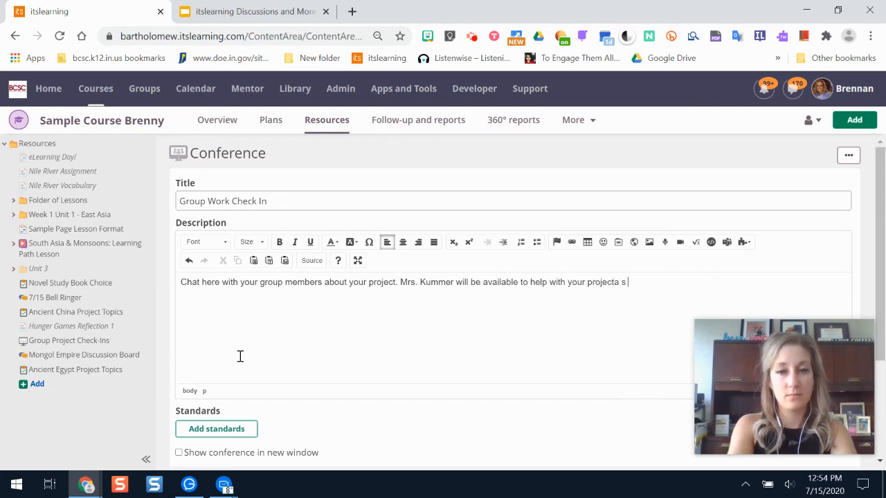
key(BackSpace)
key(BackSpace)
key(BackSpace)
key(BackSpace)
text(as needed.)
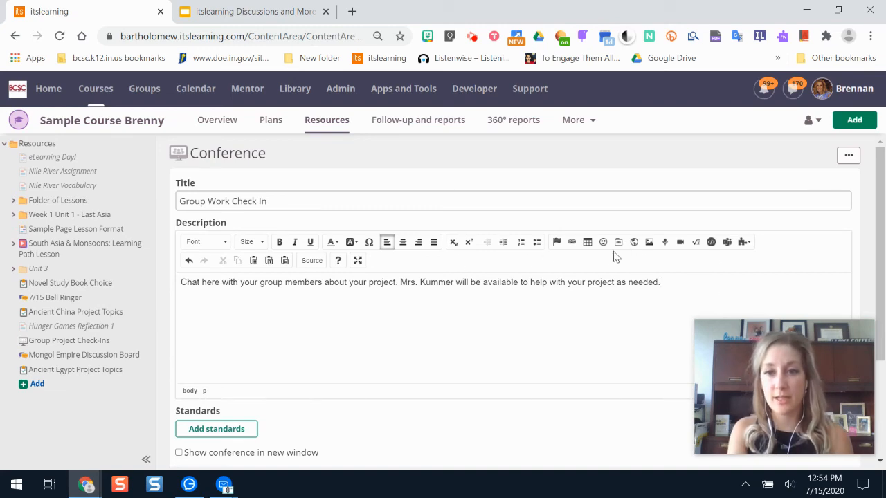
- Try a set time span for the conference, return Active to Yes, and save the conference
scroll(876, 211, down, 2)
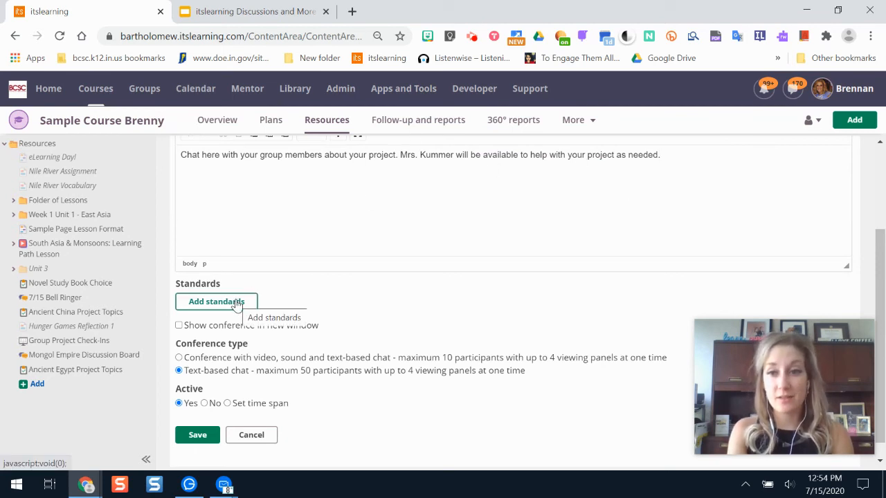
scroll(877, 252, down, 1)
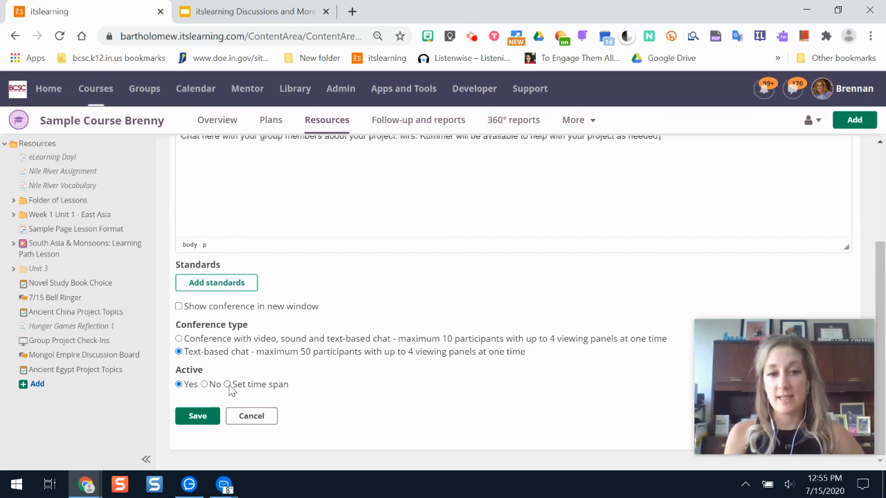
click(228, 384)
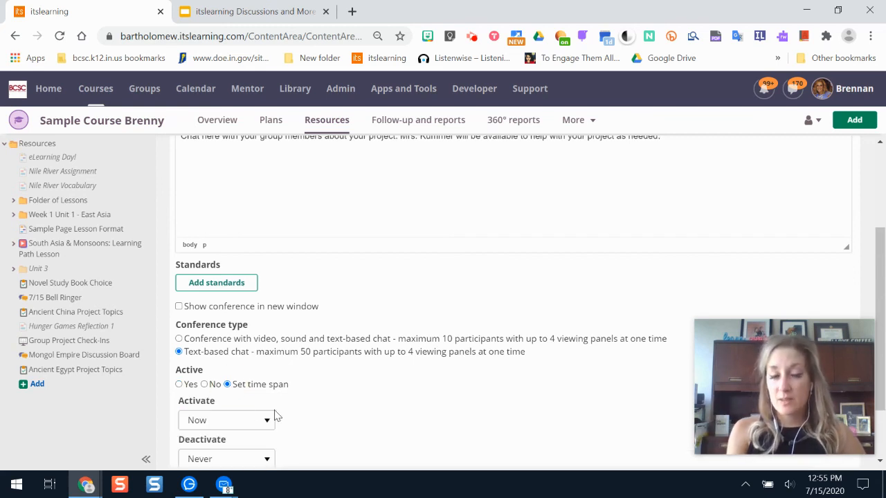
drag(884, 295, 884, 357)
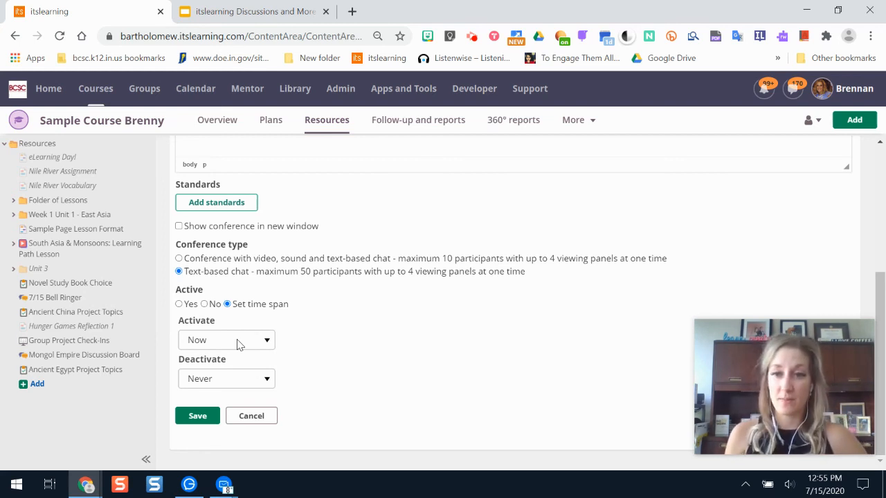
click(179, 303)
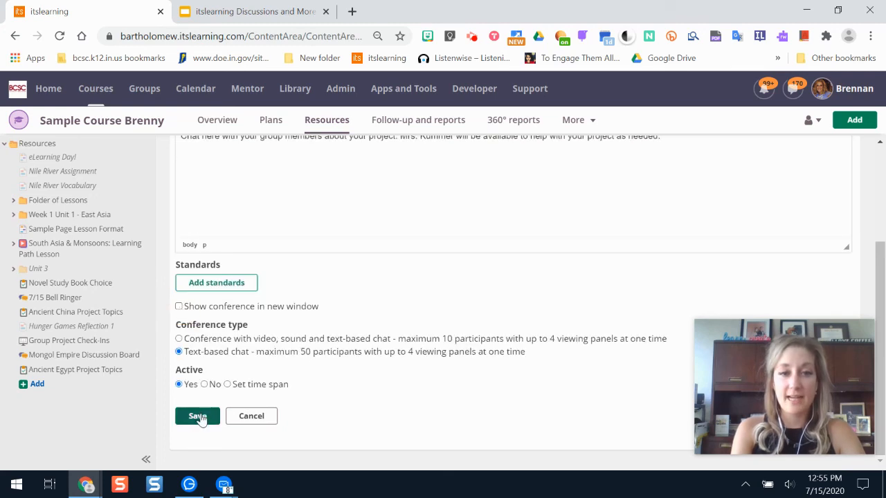
click(199, 418)
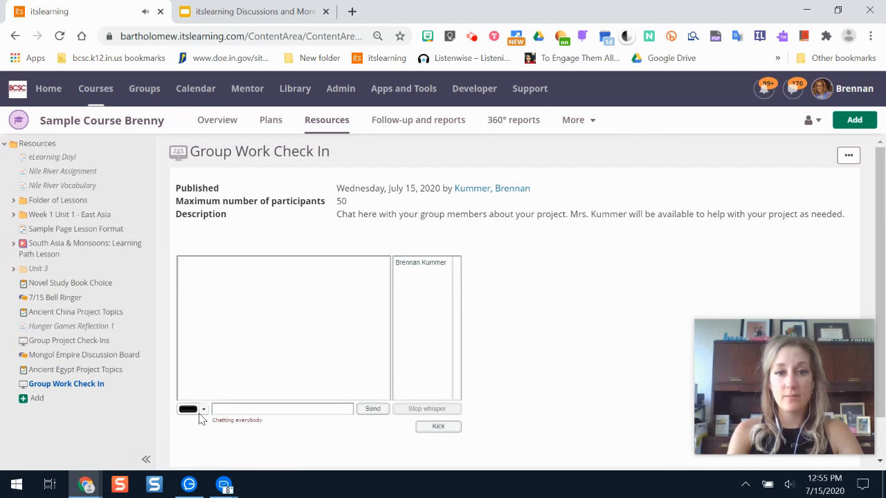
- Look through the text colours available for chat messages in the Group Work Check In conference, keeping black
drag(879, 202, 884, 265)
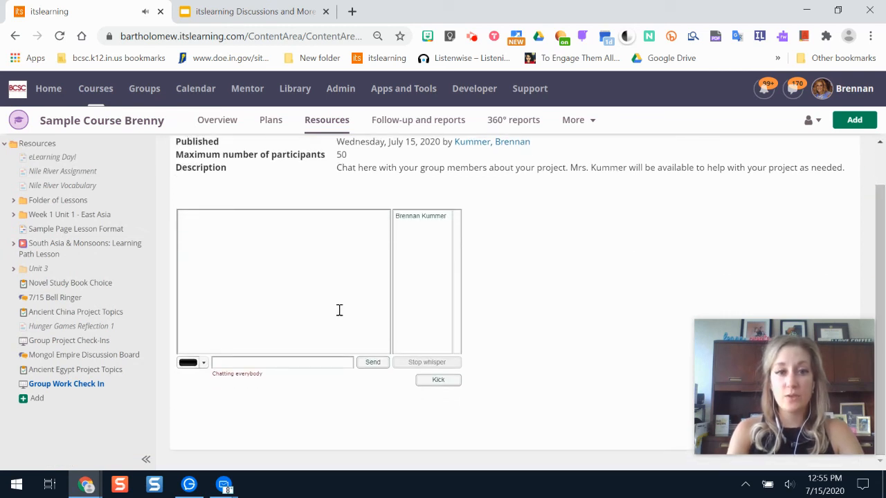
click(237, 364)
click(203, 363)
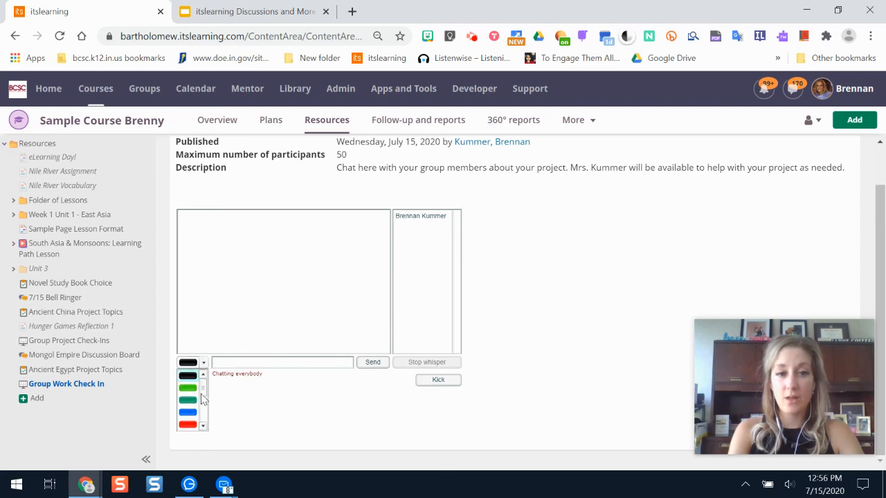
click(242, 421)
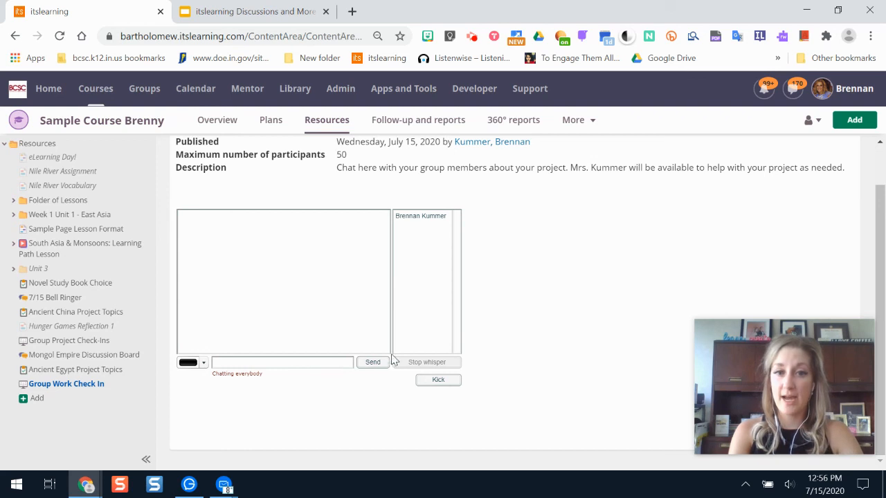
- Send the message "HI everyone!" to everybody in the Group Work Check In chat
click(296, 363)
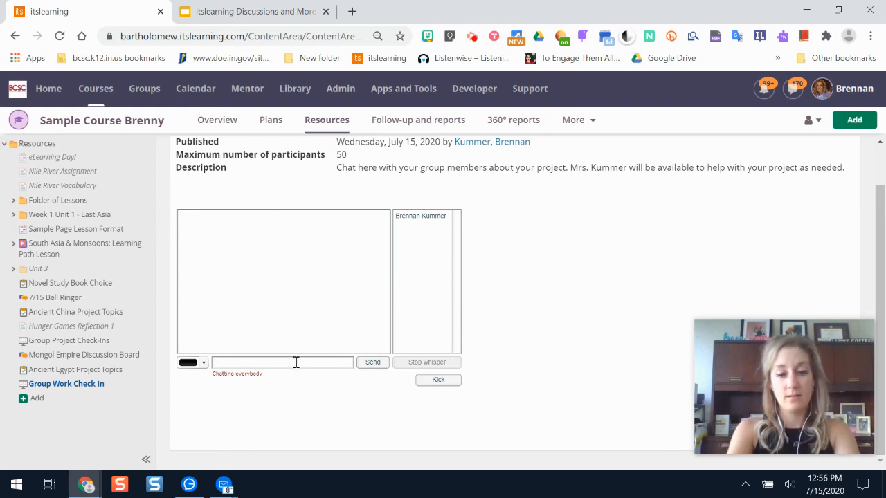
text(HI everyone!)
key(Return)
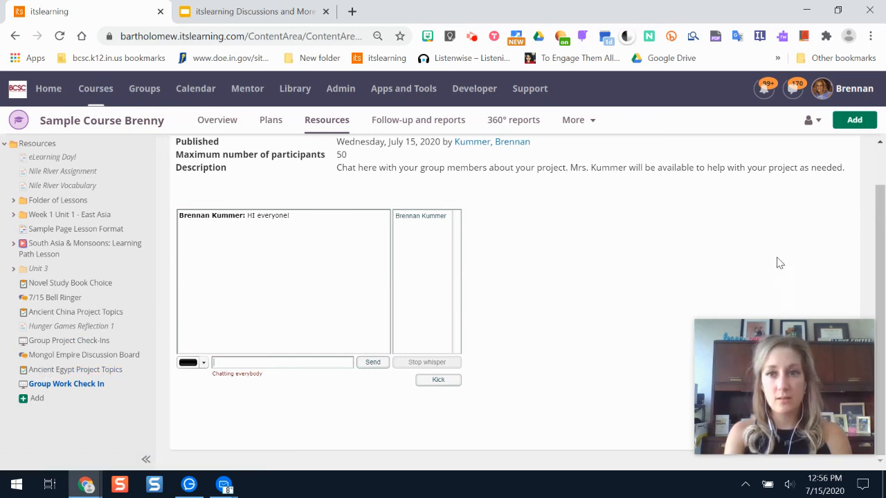
drag(880, 205, 883, 136)
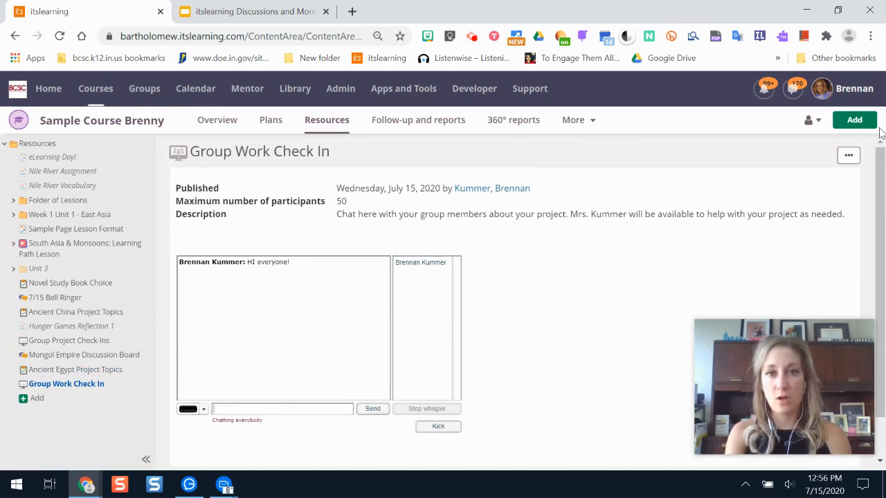
- Change the Group Work Check In conference type to video, sound and text-based chat, save it, and look over the conference's video panels and chat area
click(849, 156)
click(822, 221)
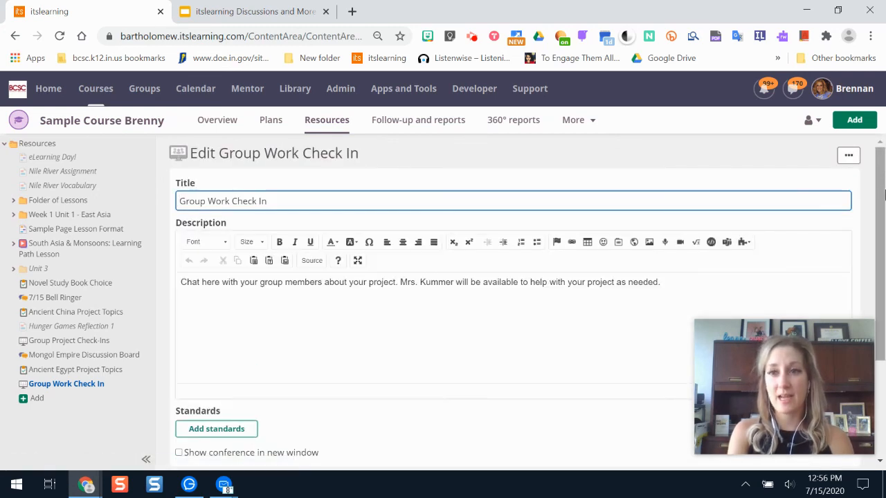
scroll(878, 182, down, 2)
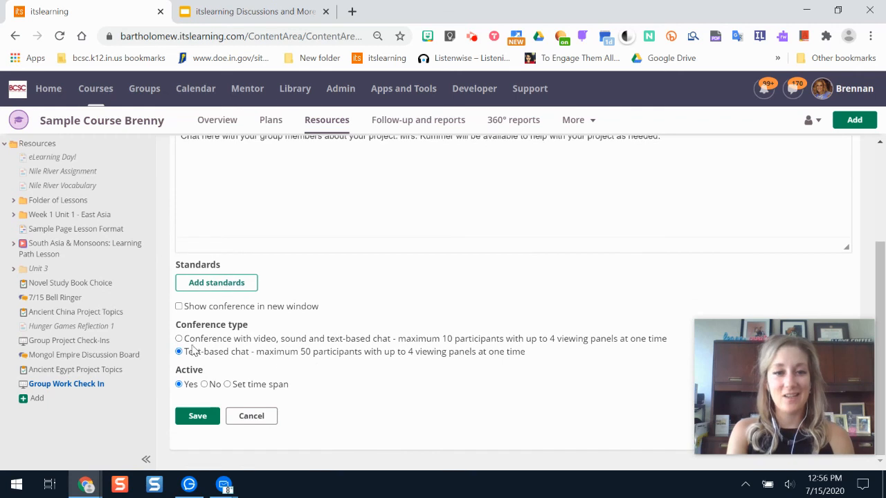
click(178, 339)
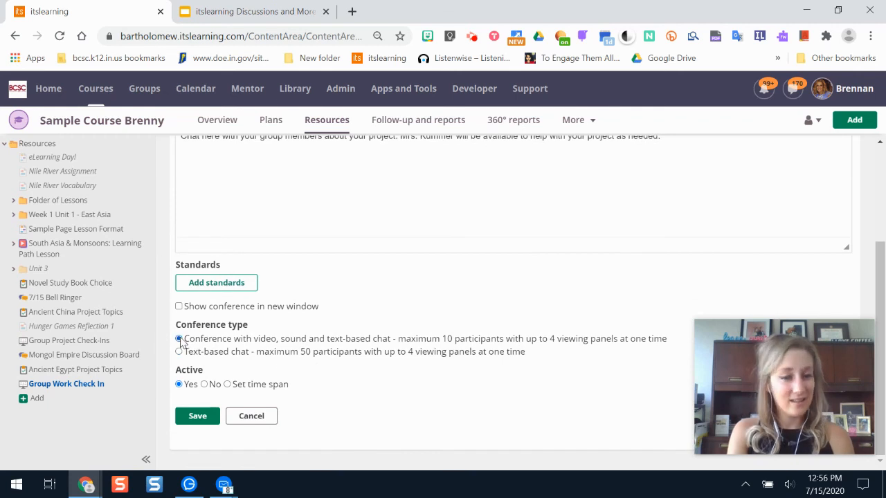
click(195, 416)
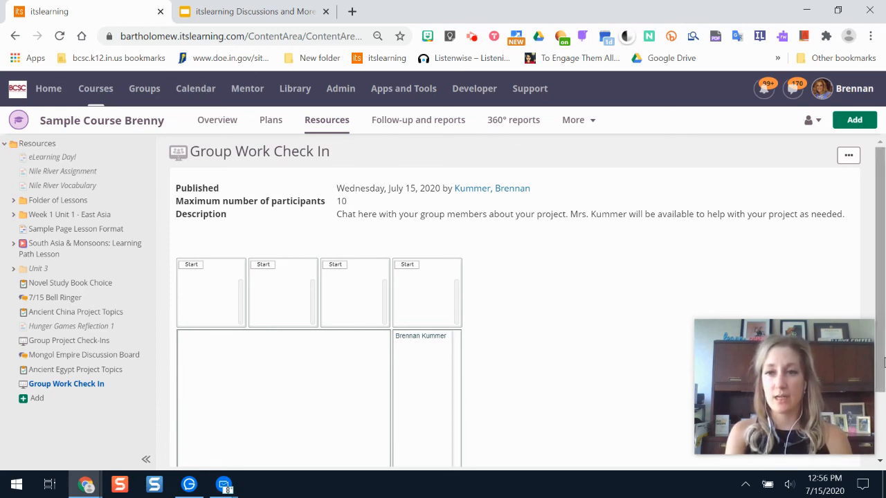
scroll(883, 257, down, 2)
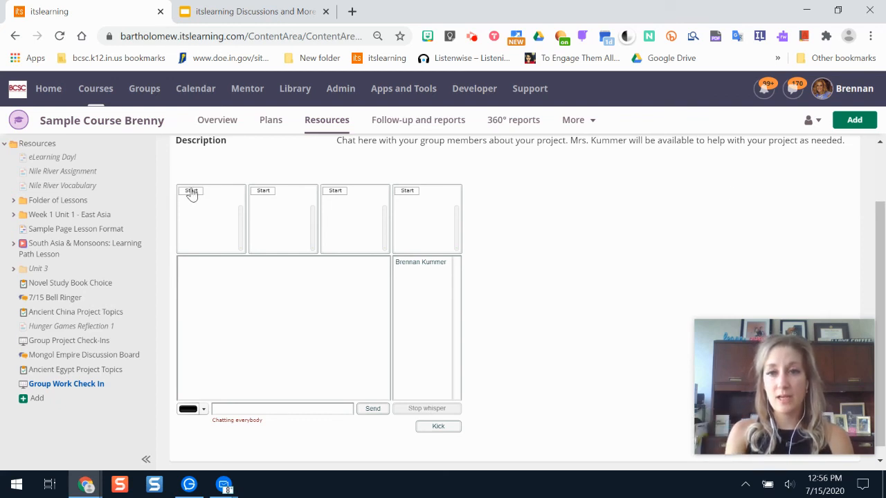
scroll(277, 332, down, 1)
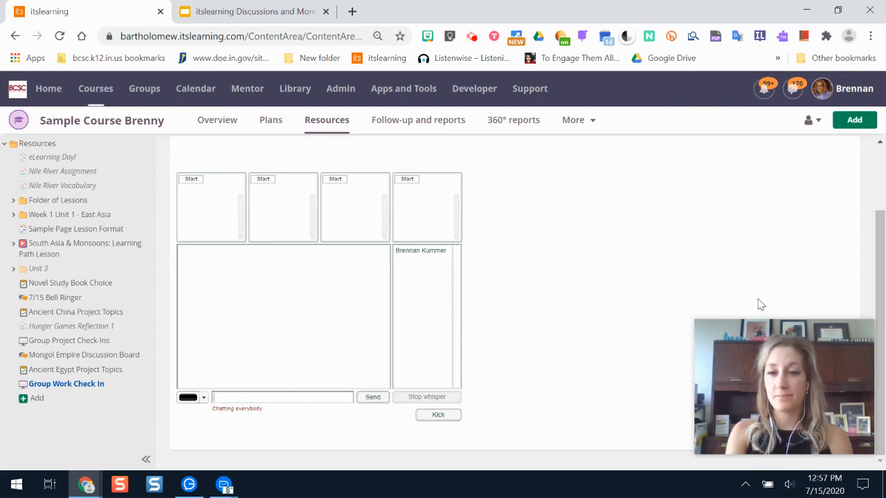
drag(885, 305, 884, 198)
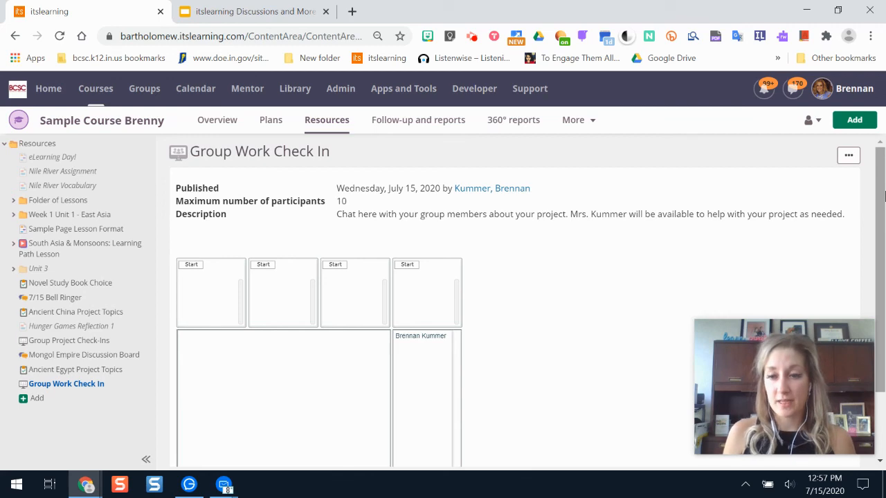
- Switch to the "itslearning Discussions and More" presentation in Google Slides and show the Additional Resources slide
click(252, 10)
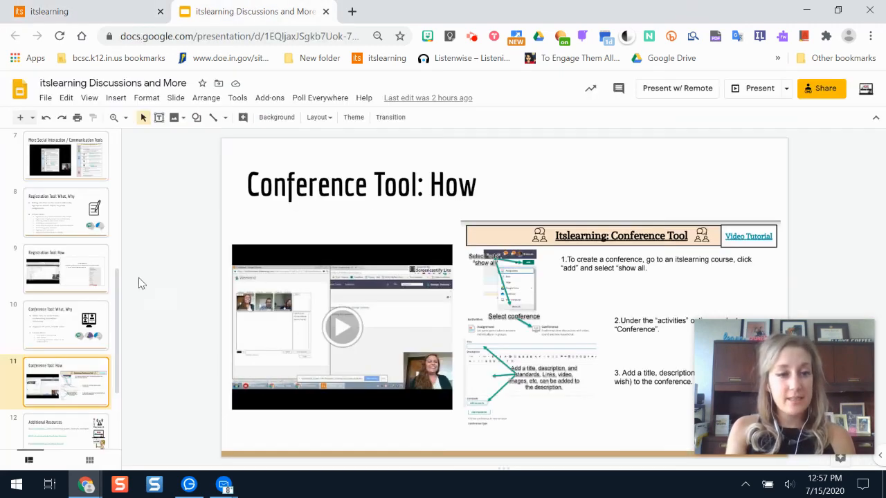
drag(118, 311, 119, 336)
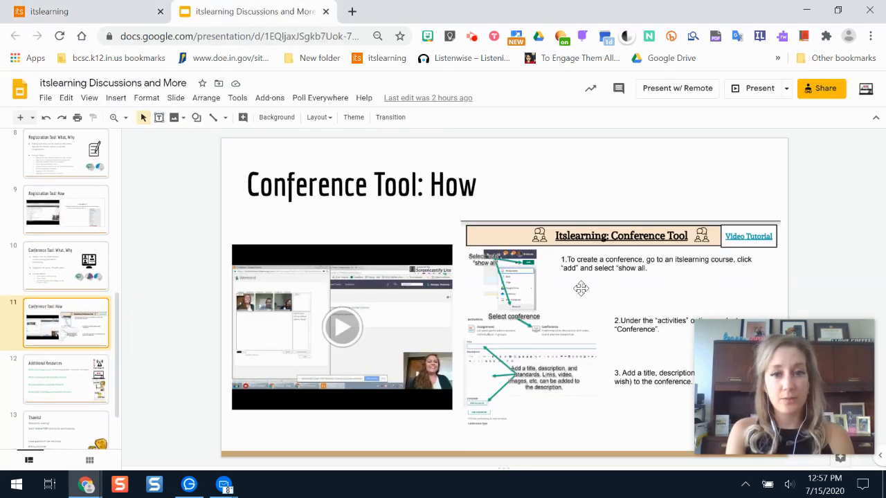
click(88, 374)
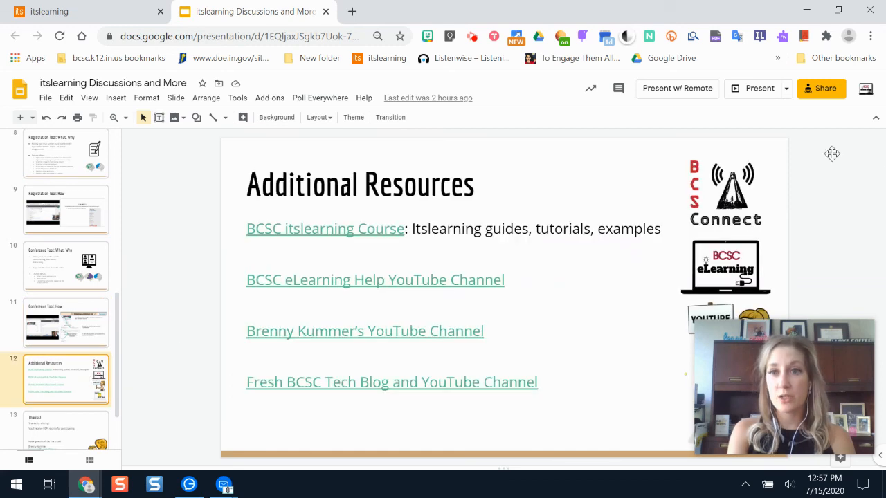